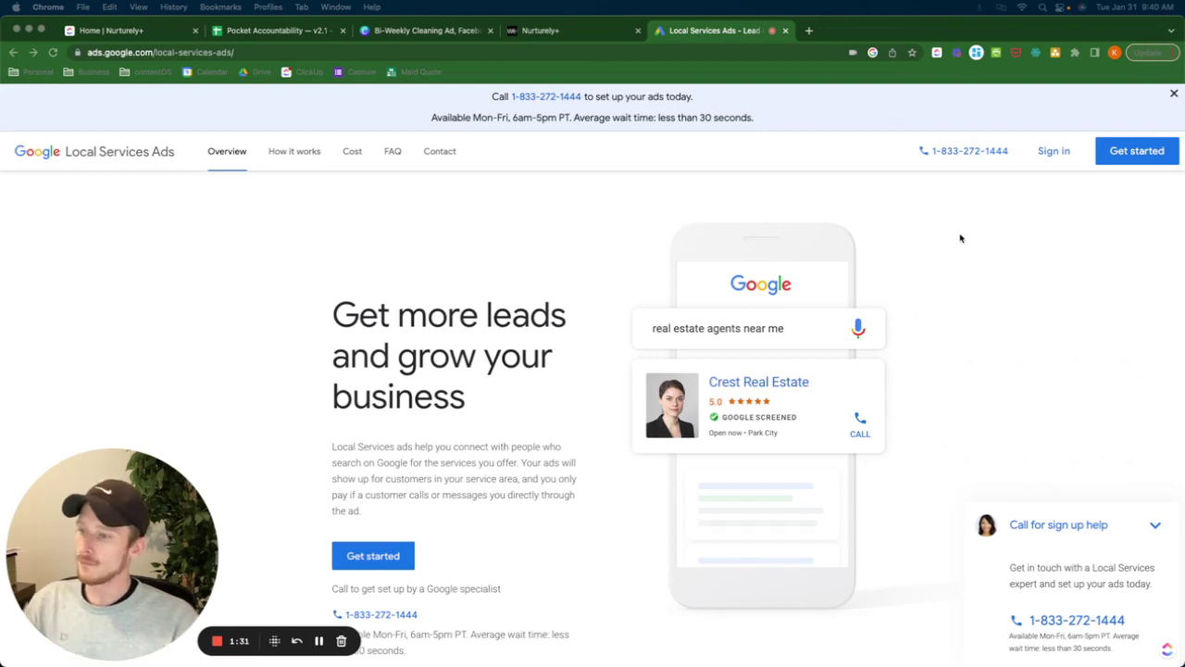
Step: Bring the browser forward and begin a new Local Services Ads signup with Get started
{"action": "left_click", "coordinate": [852, 192]}
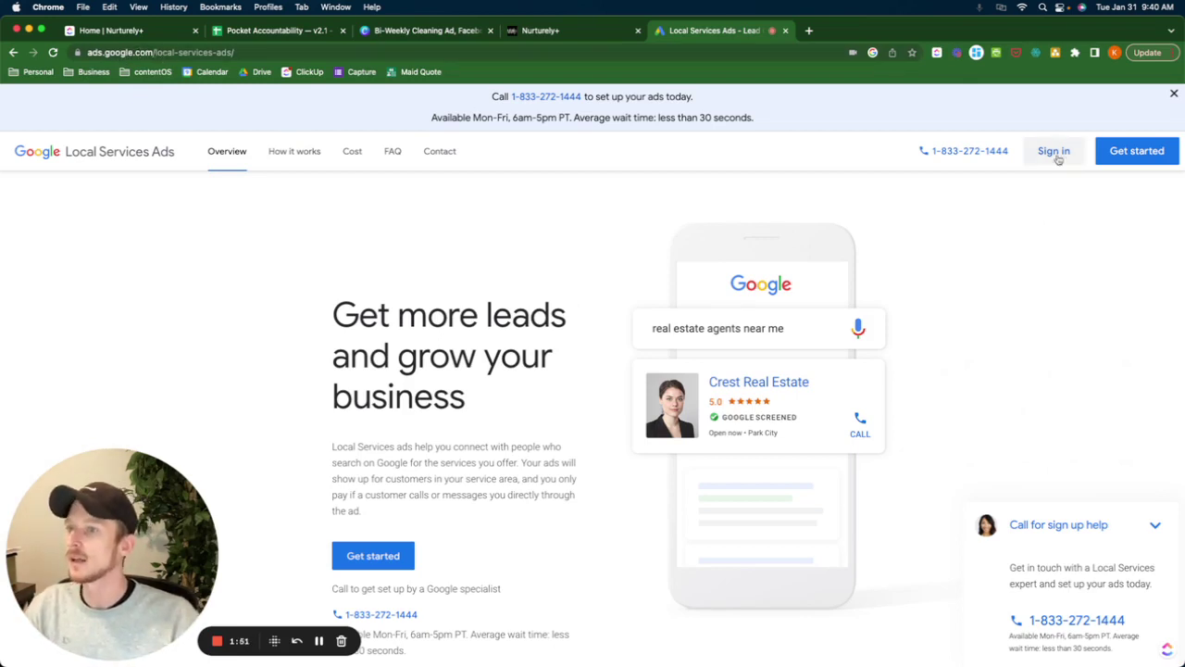
{"action": "left_click", "coordinate": [1144, 152]}
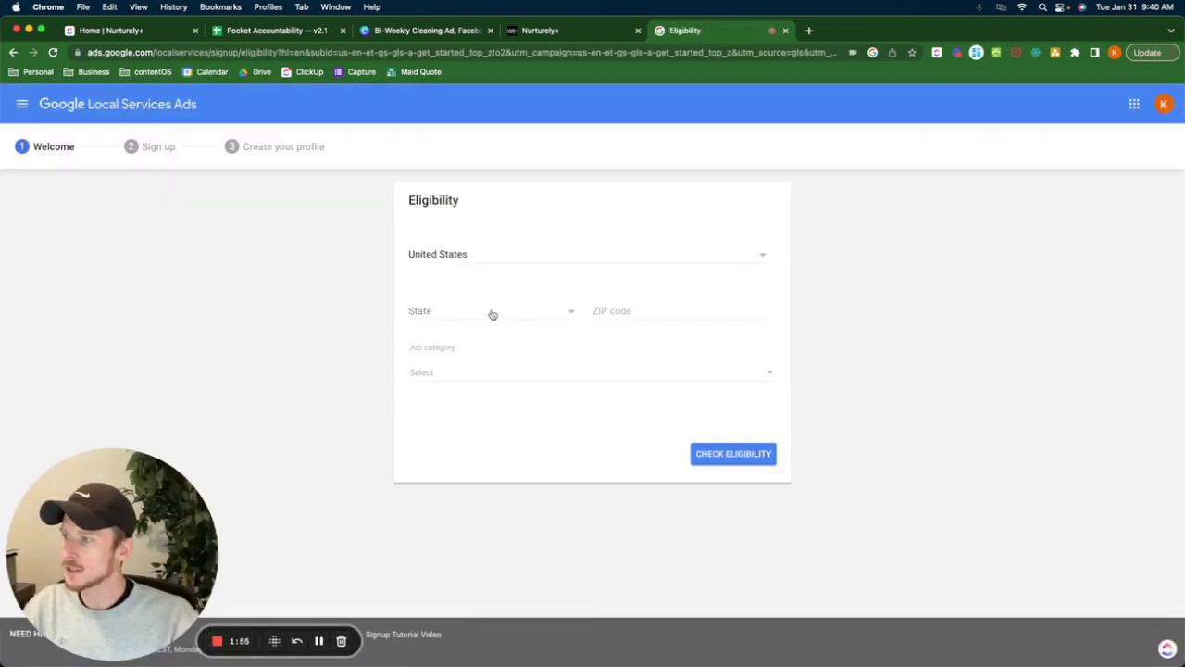
Step: Choose Michigan as the state
{"action": "left_click", "coordinate": [493, 314]}
{"action": "scroll", "coordinate": [491, 317], "scroll_direction": "down", "scroll_amount": 2}
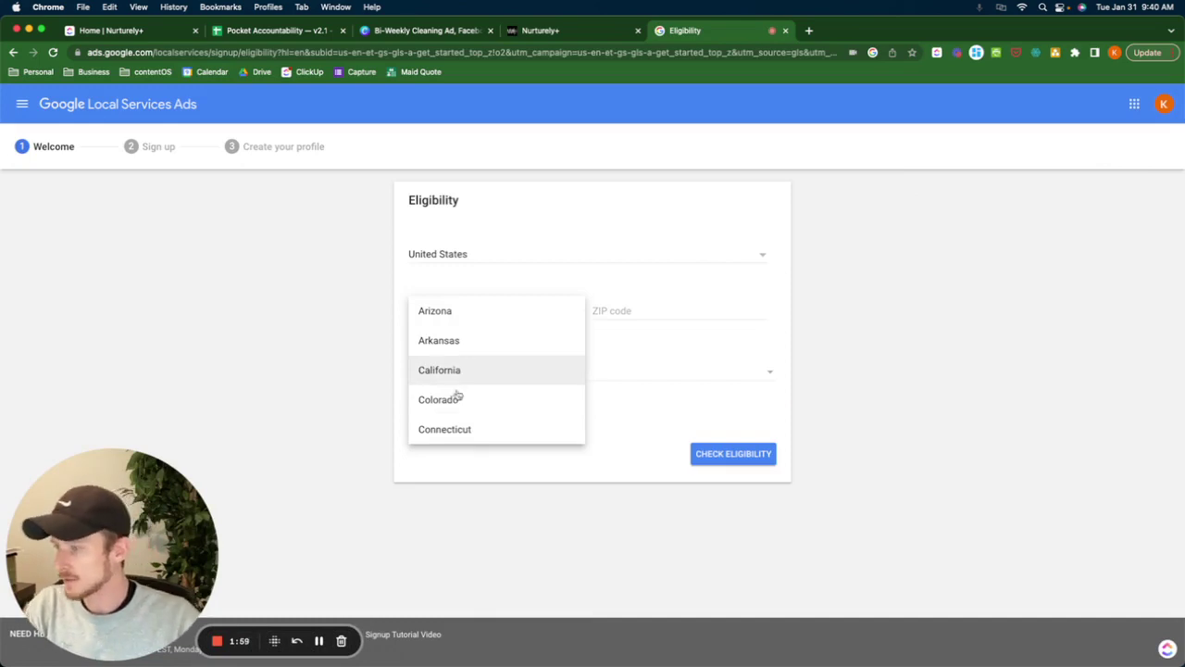
{"action": "scroll", "coordinate": [455, 397], "scroll_direction": "down", "scroll_amount": 5}
{"action": "scroll", "coordinate": [472, 393], "scroll_direction": "down", "scroll_amount": 3}
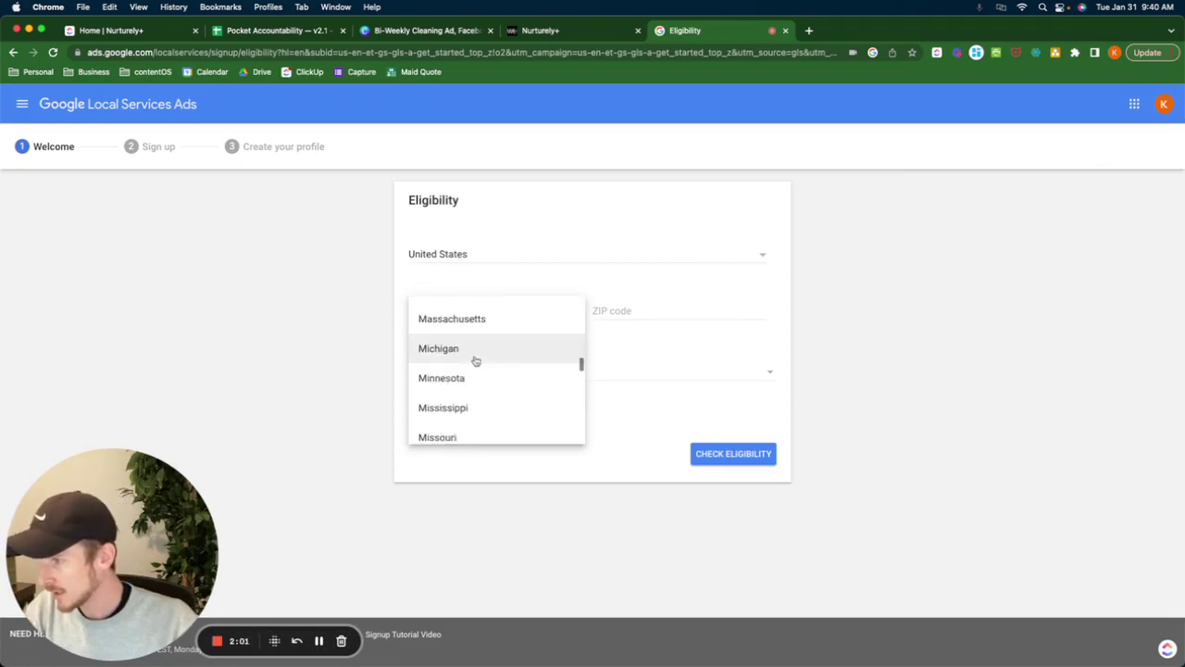
{"action": "left_click", "coordinate": [476, 356]}
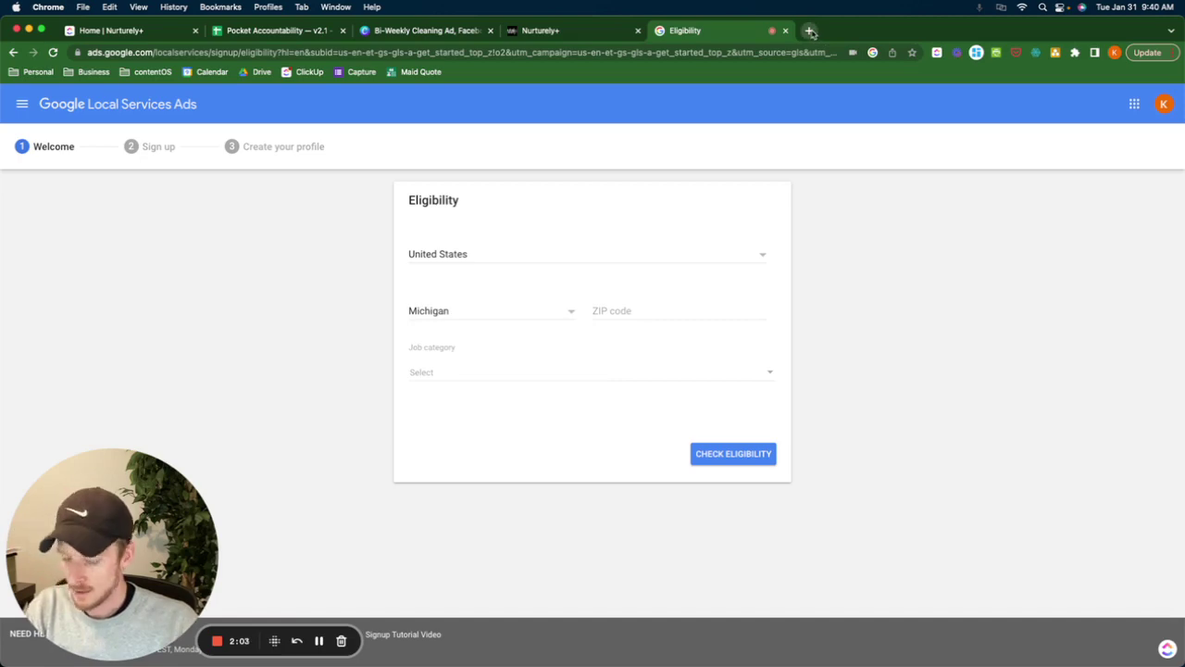
Step: Look up Grand Rapids ZIP codes in a new tab, then enter ZIP 49501
{"action": "left_click", "coordinate": [811, 32]}
{"action": "type", "text": "gradn rapids mi zip code"}
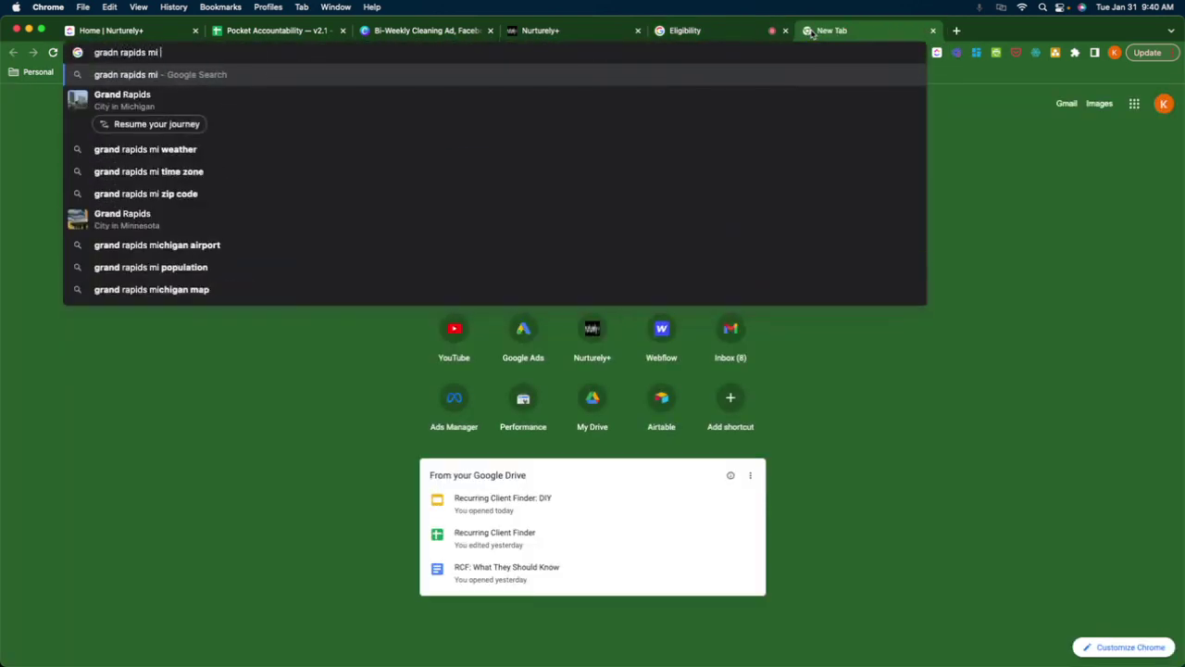
{"action": "key", "text": "Return"}
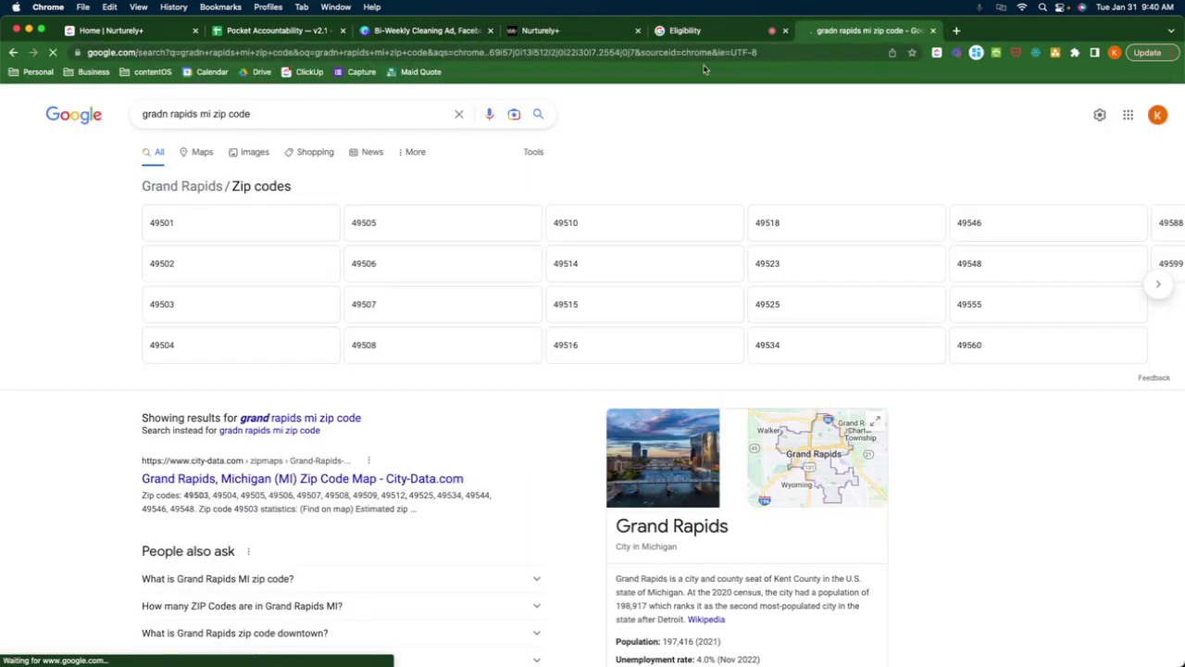
{"action": "left_click", "coordinate": [700, 36]}
{"action": "left_click", "coordinate": [647, 312]}
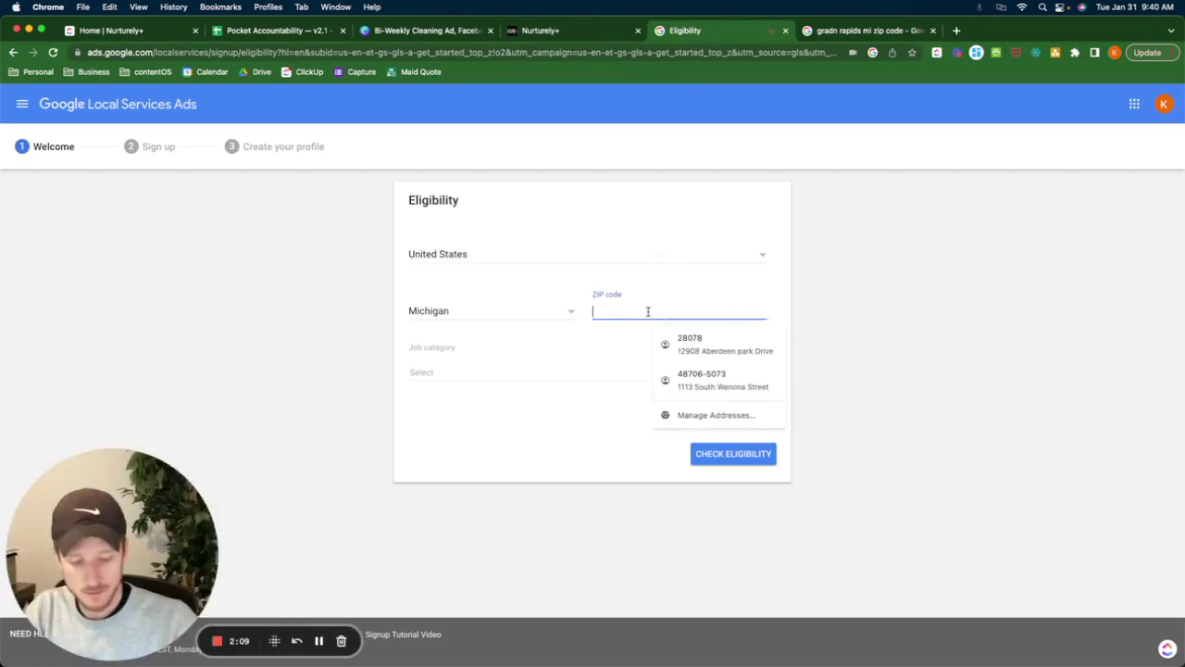
{"action": "type", "text": "49501"}
Step: Set the job category to House cleaning, undoing an accidental Acupuncture pick
{"action": "left_click", "coordinate": [500, 375]}
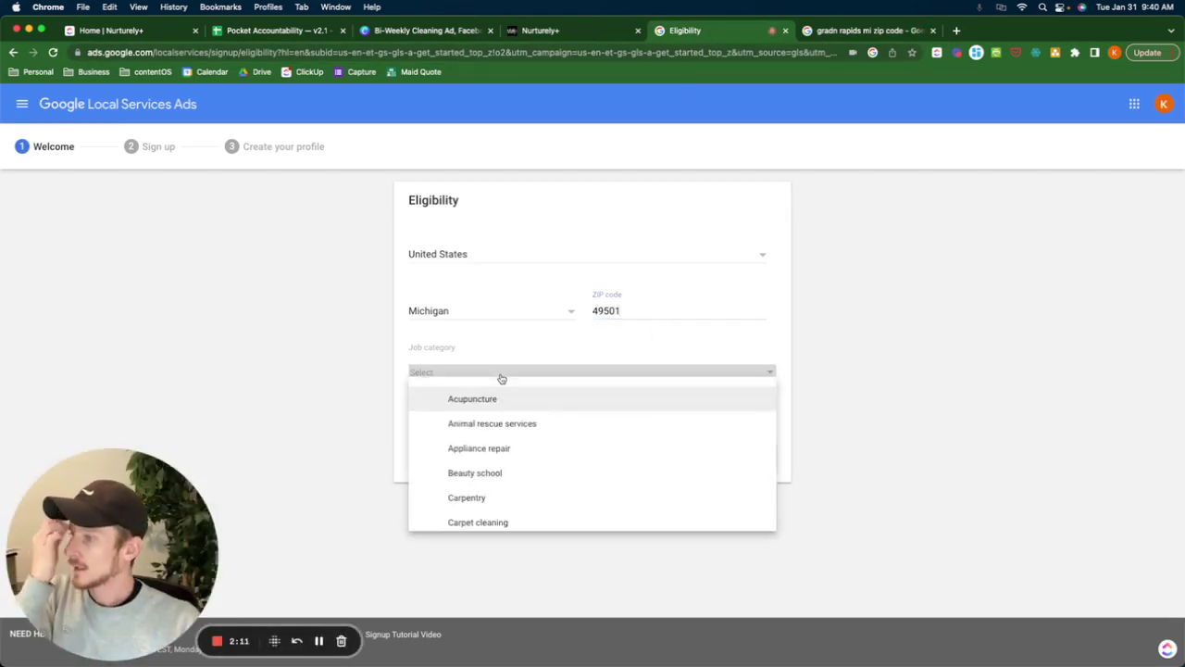
{"action": "key", "text": "Return"}
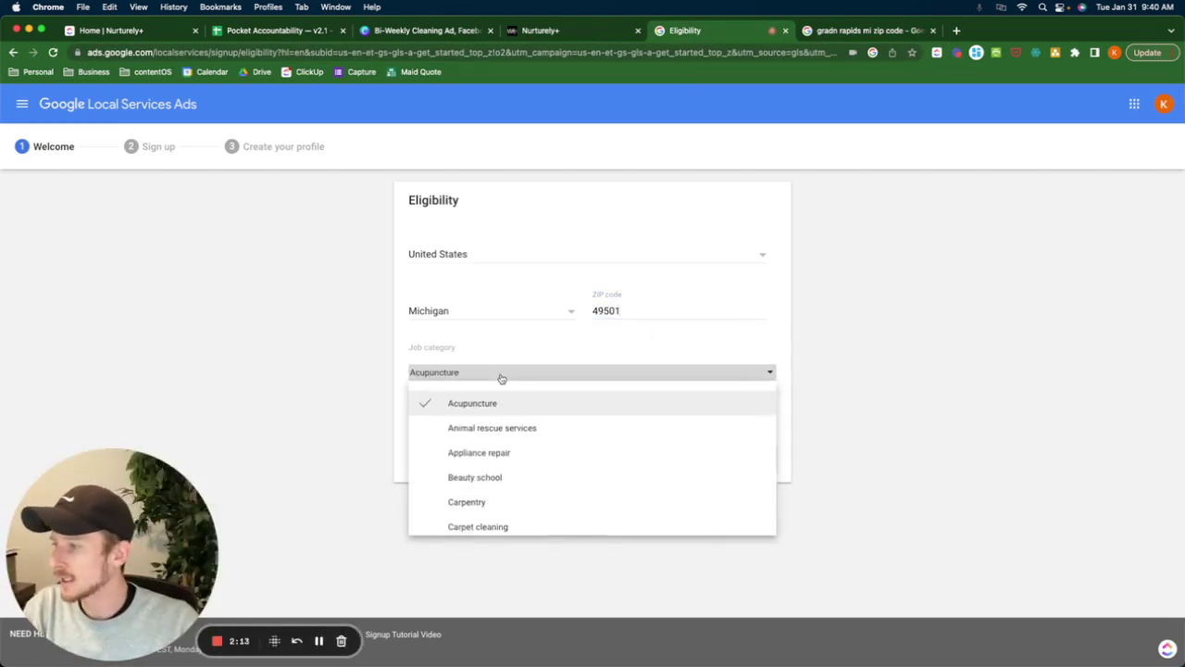
{"action": "scroll", "coordinate": [513, 482], "scroll_direction": "down", "scroll_amount": 1}
{"action": "scroll", "coordinate": [510, 452], "scroll_direction": "up", "scroll_amount": 1}
{"action": "left_click", "coordinate": [456, 404]}
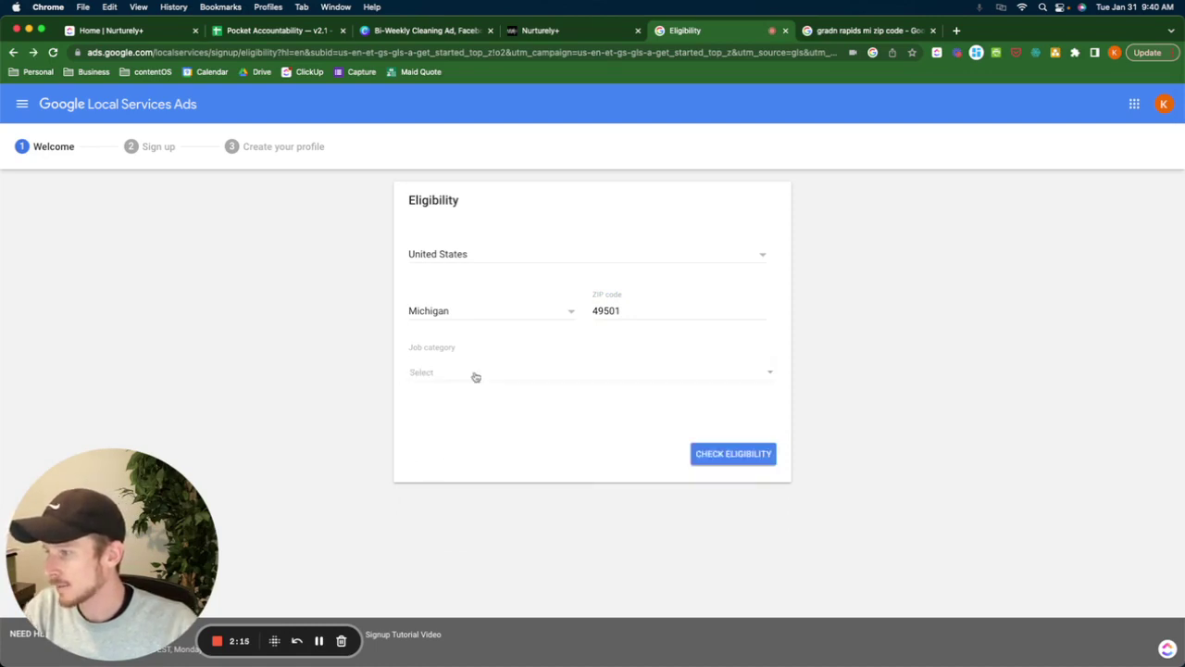
{"action": "left_click", "coordinate": [475, 377]}
{"action": "scroll", "coordinate": [489, 471], "scroll_direction": "down", "scroll_amount": 4}
{"action": "scroll", "coordinate": [491, 472], "scroll_direction": "up", "scroll_amount": 2}
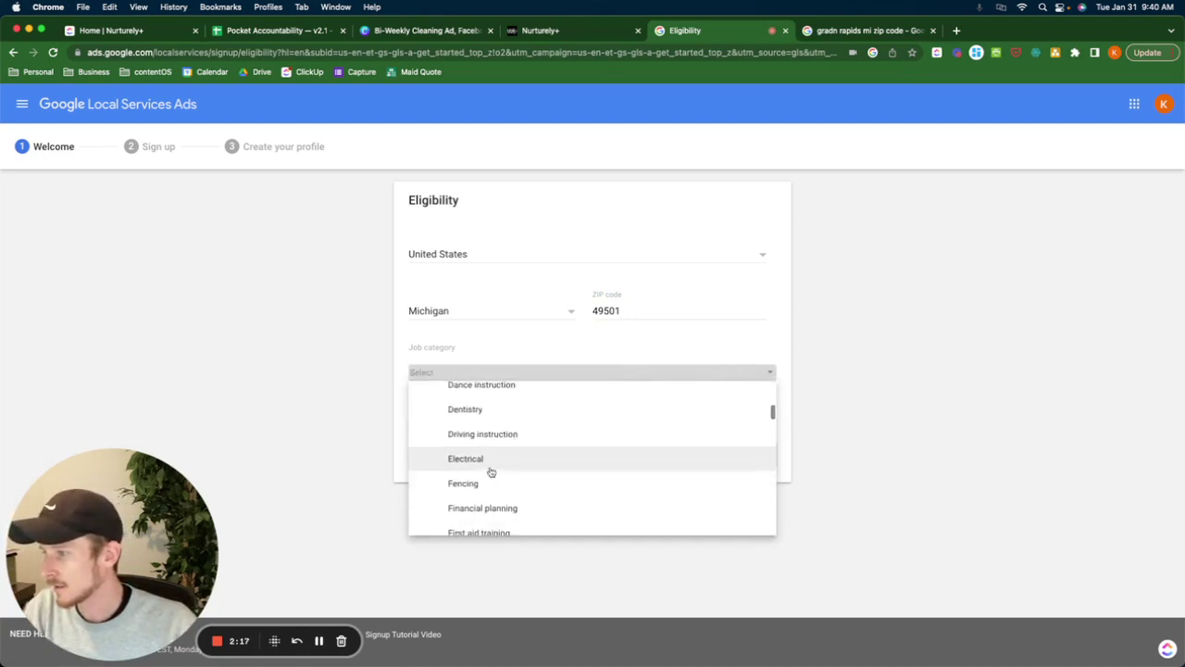
{"action": "scroll", "coordinate": [491, 472], "scroll_direction": "up", "scroll_amount": 4}
{"action": "scroll", "coordinate": [491, 472], "scroll_direction": "down", "scroll_amount": 5}
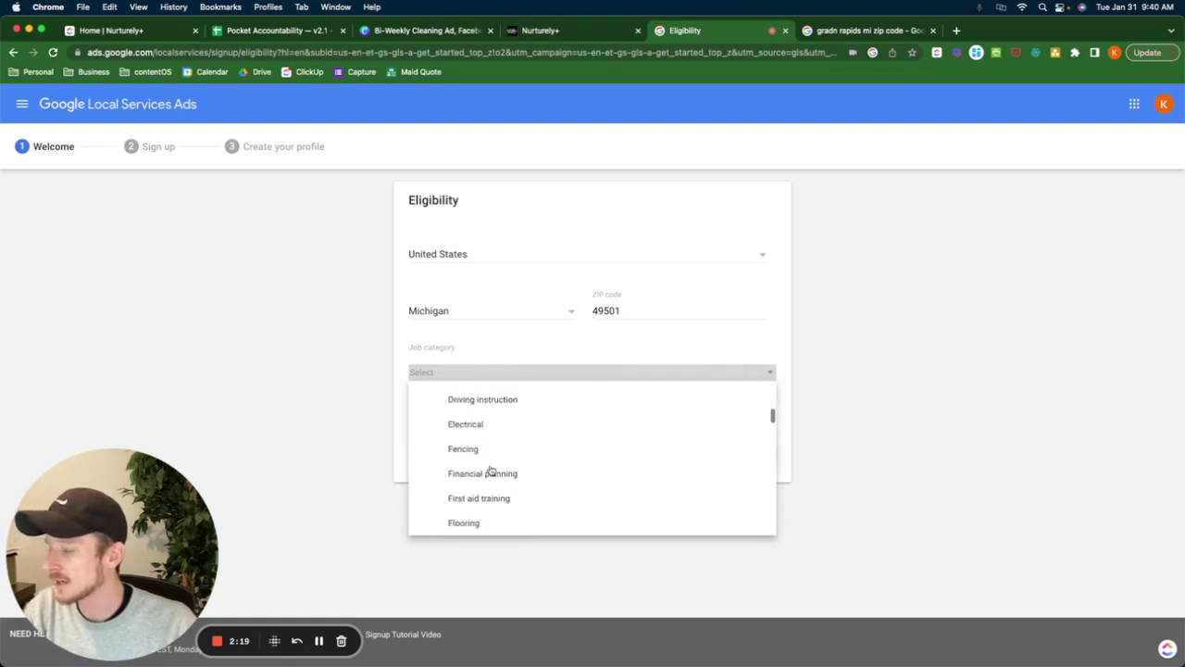
{"action": "scroll", "coordinate": [491, 470], "scroll_direction": "down", "scroll_amount": 4}
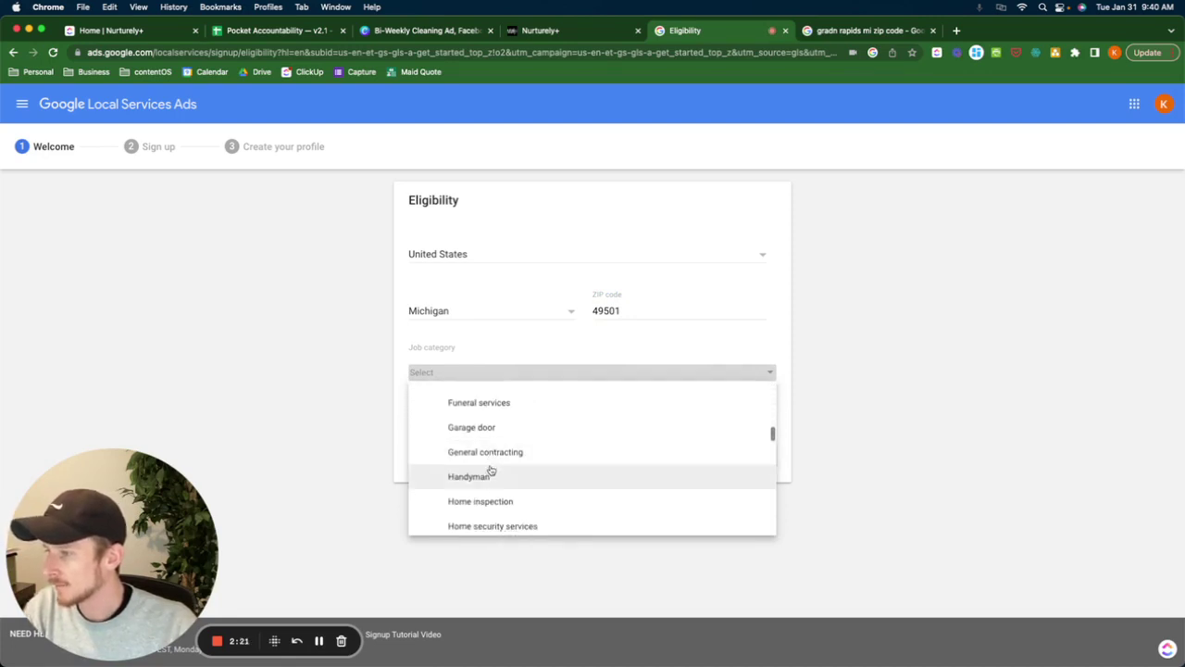
{"action": "scroll", "coordinate": [491, 471], "scroll_direction": "down", "scroll_amount": 4}
{"action": "left_click", "coordinate": [491, 471]}
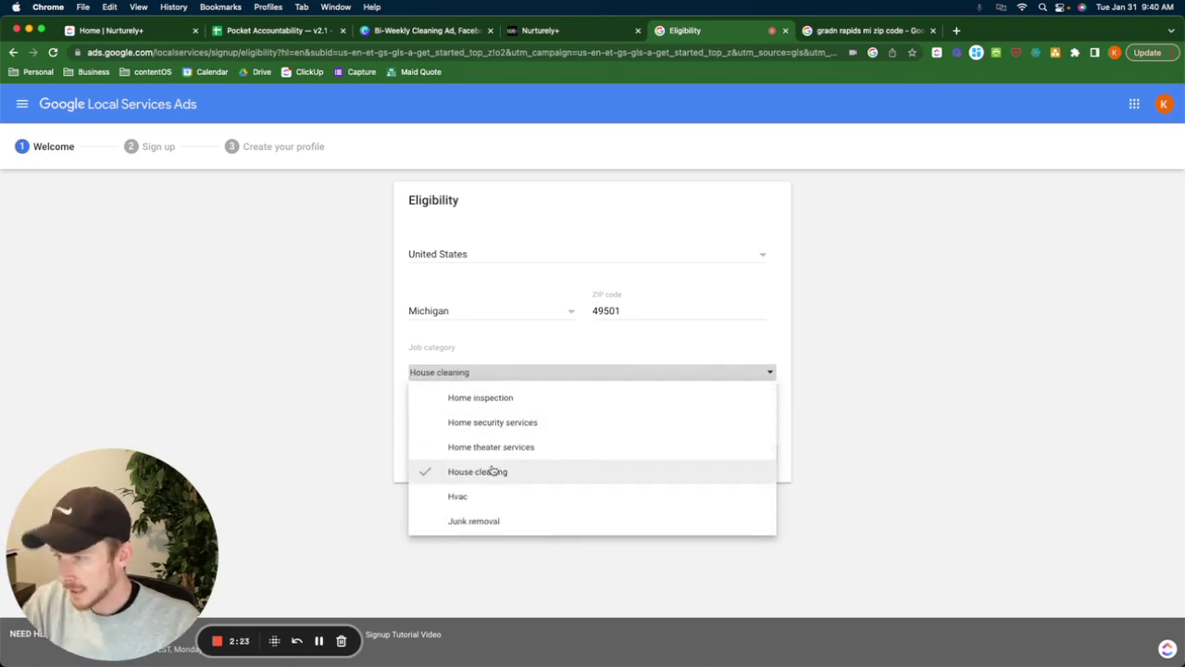
{"action": "scroll", "coordinate": [749, 389], "scroll_direction": "up", "scroll_amount": 1}
{"action": "left_click", "coordinate": [817, 354]}
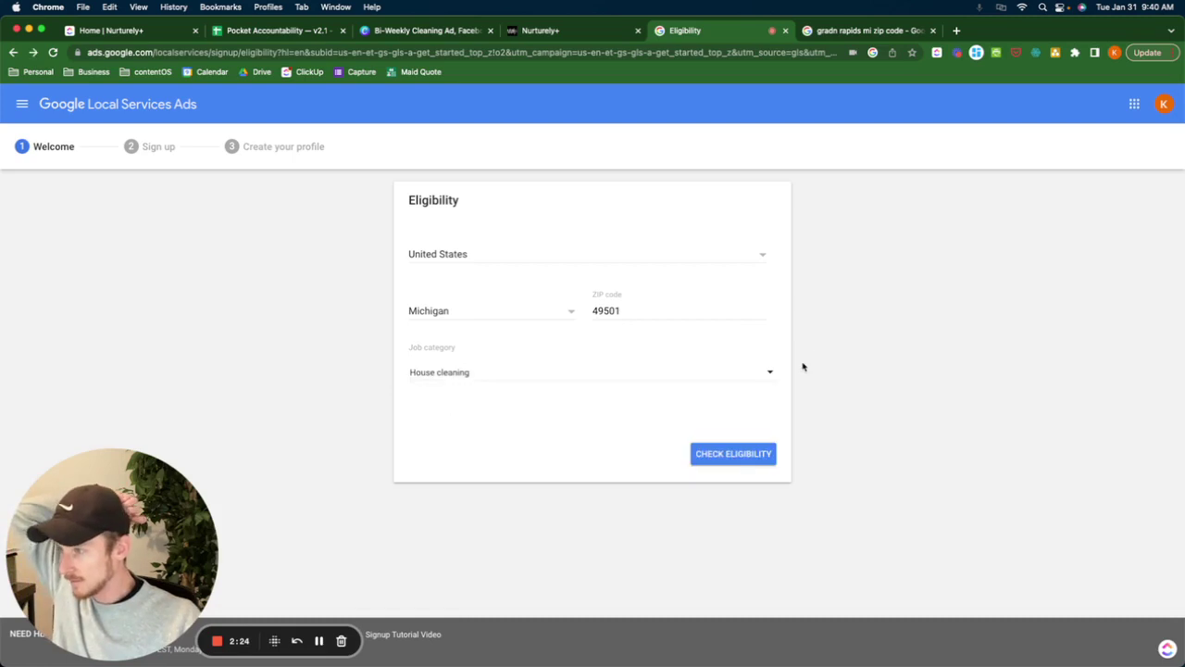
Step: Check eligibility for ZIP 49501, consult the ZIP list, and return to the form
{"action": "left_click", "coordinate": [745, 459]}
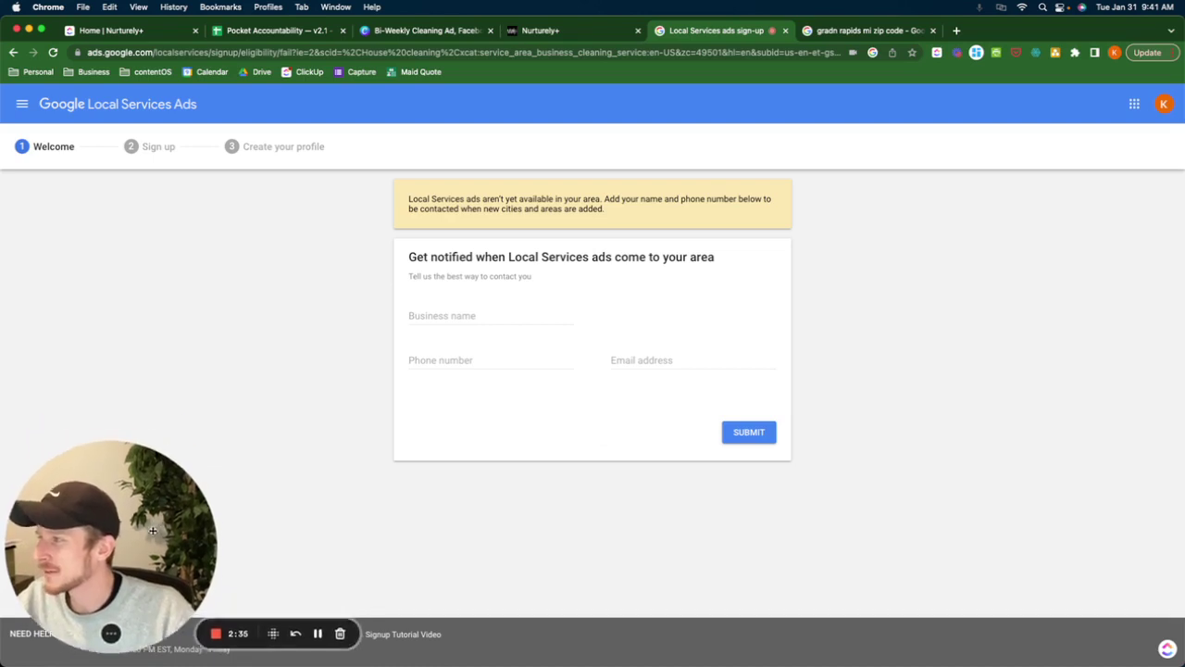
{"action": "left_click", "coordinate": [884, 31]}
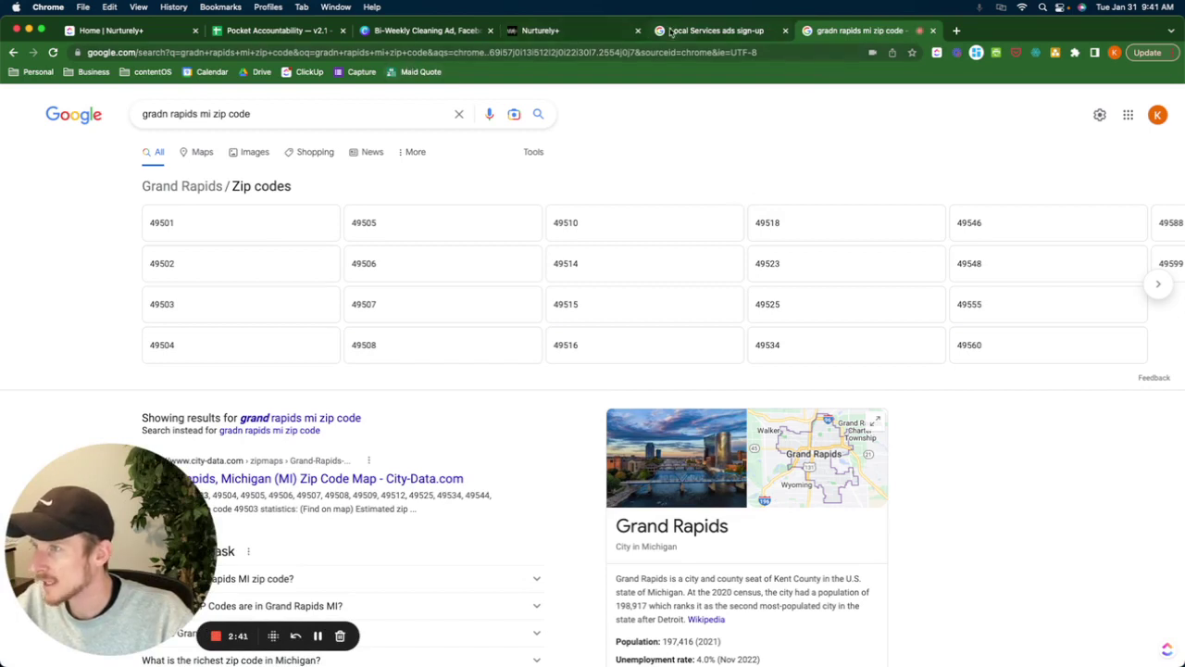
{"action": "left_click", "coordinate": [681, 31]}
{"action": "left_click", "coordinate": [11, 51]}
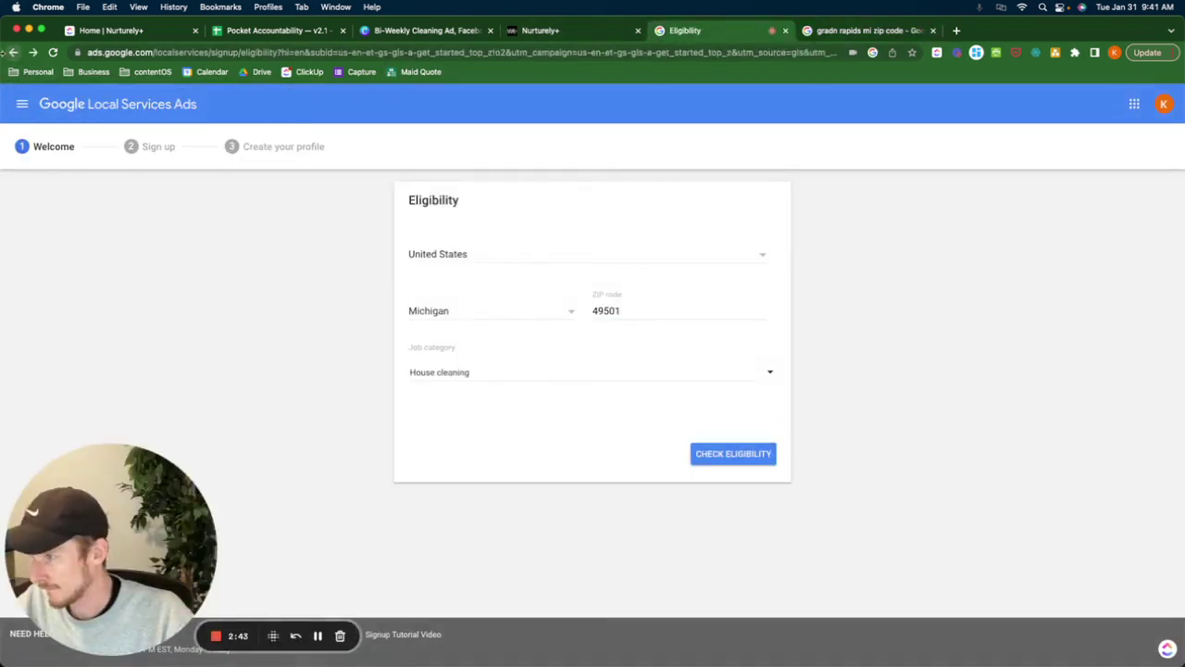
Step: Retry the eligibility check with ZIP 49516, then return and select the ZIP again
{"action": "left_click", "coordinate": [606, 310]}
{"action": "double_click", "coordinate": [606, 311]}
{"action": "type", "text": "49516"}
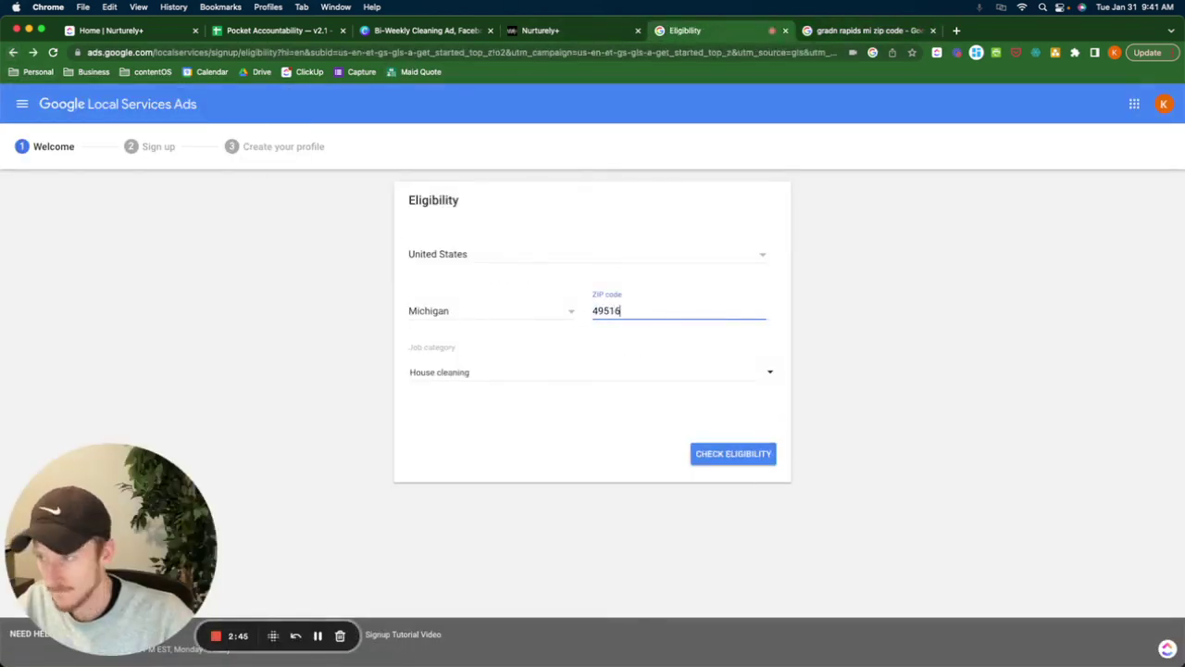
{"action": "left_click", "coordinate": [700, 455]}
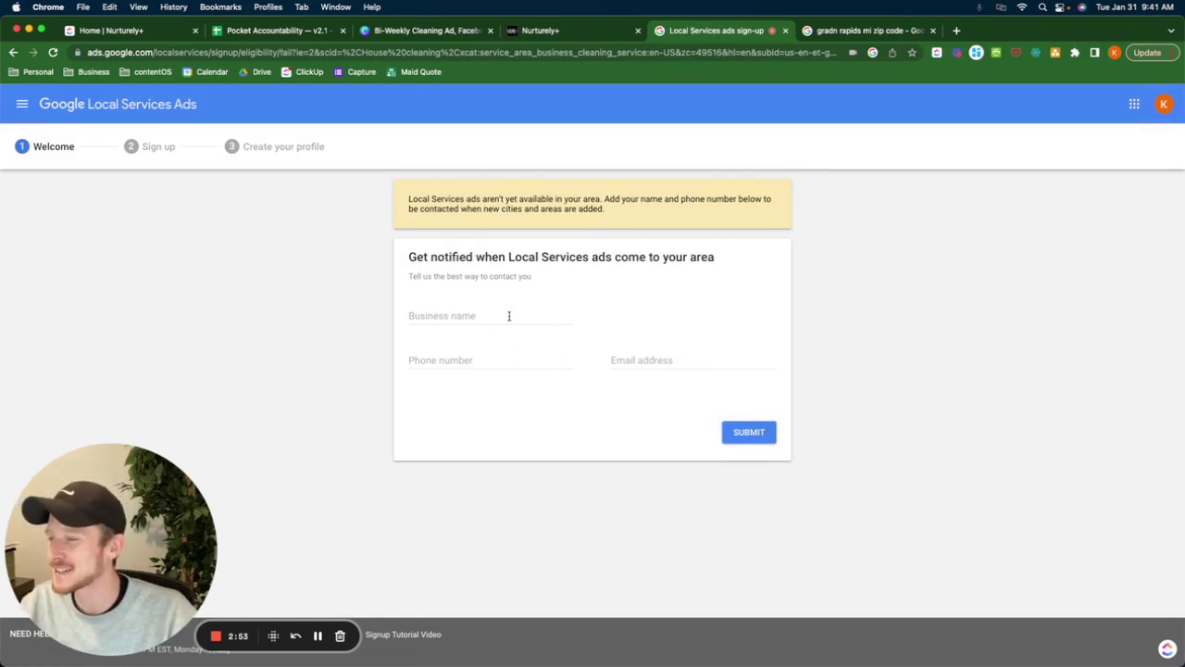
{"action": "left_click", "coordinate": [879, 30]}
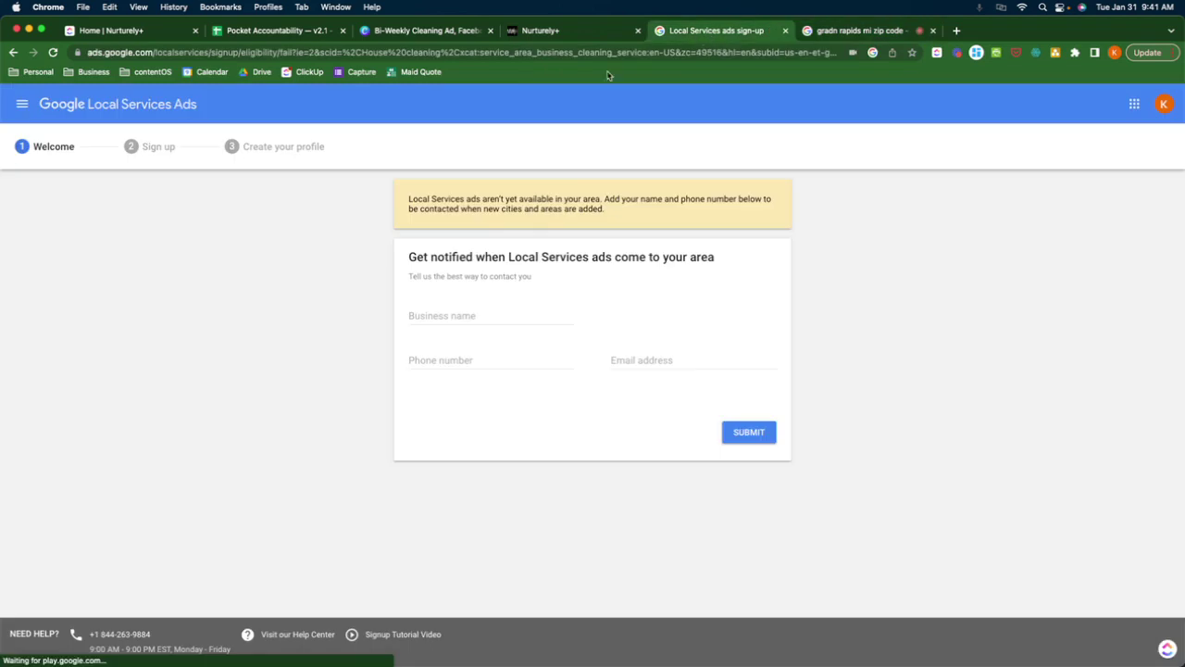
{"action": "left_click", "coordinate": [711, 31]}
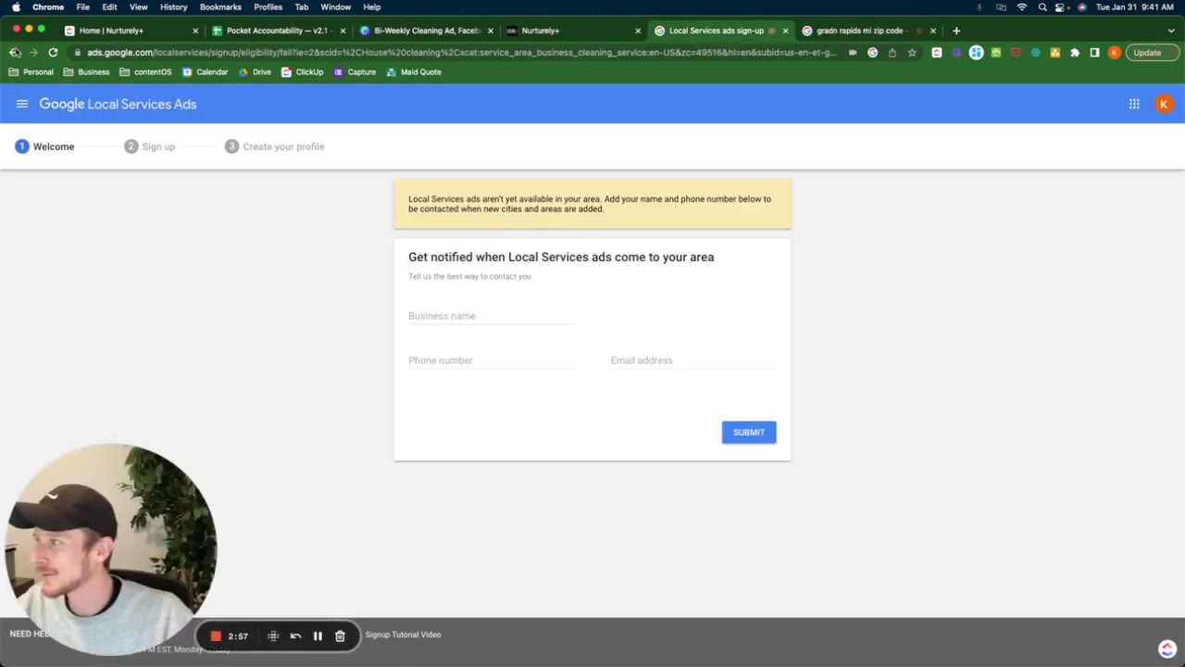
{"action": "left_click", "coordinate": [13, 52]}
{"action": "double_click", "coordinate": [602, 310]}
Step: Pass the eligibility check with ZIP 49534, reaching the Create an account step
{"action": "type", "text": "49534"}
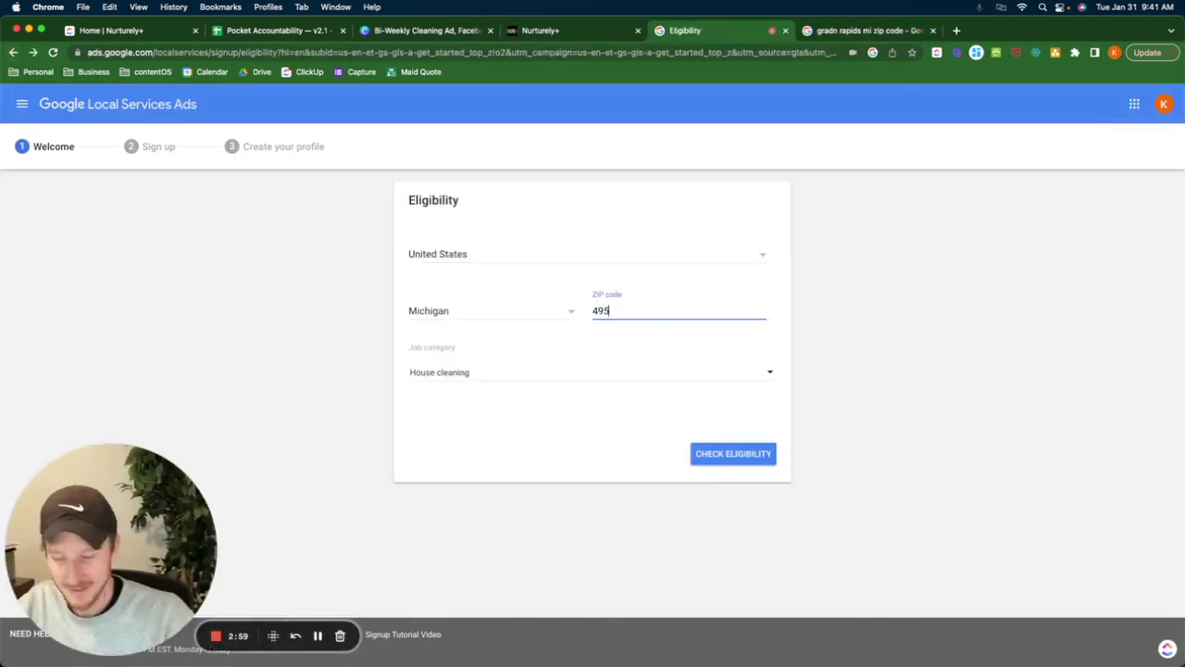
{"action": "left_click", "coordinate": [724, 456]}
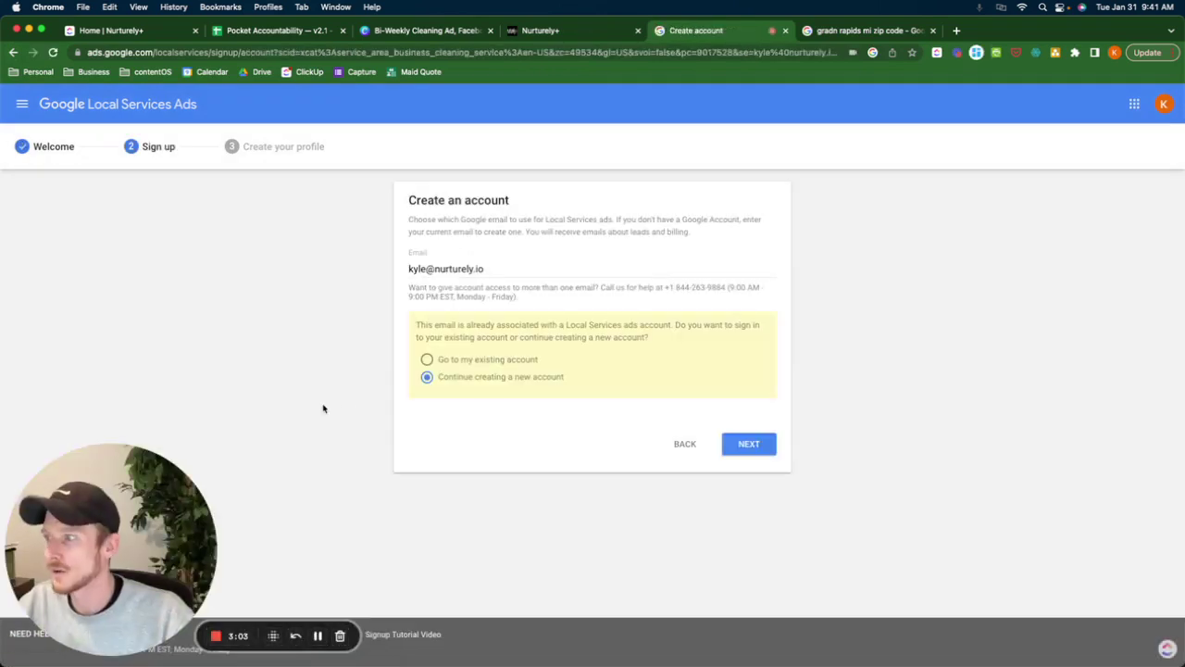
{"action": "double_click", "coordinate": [515, 263]}
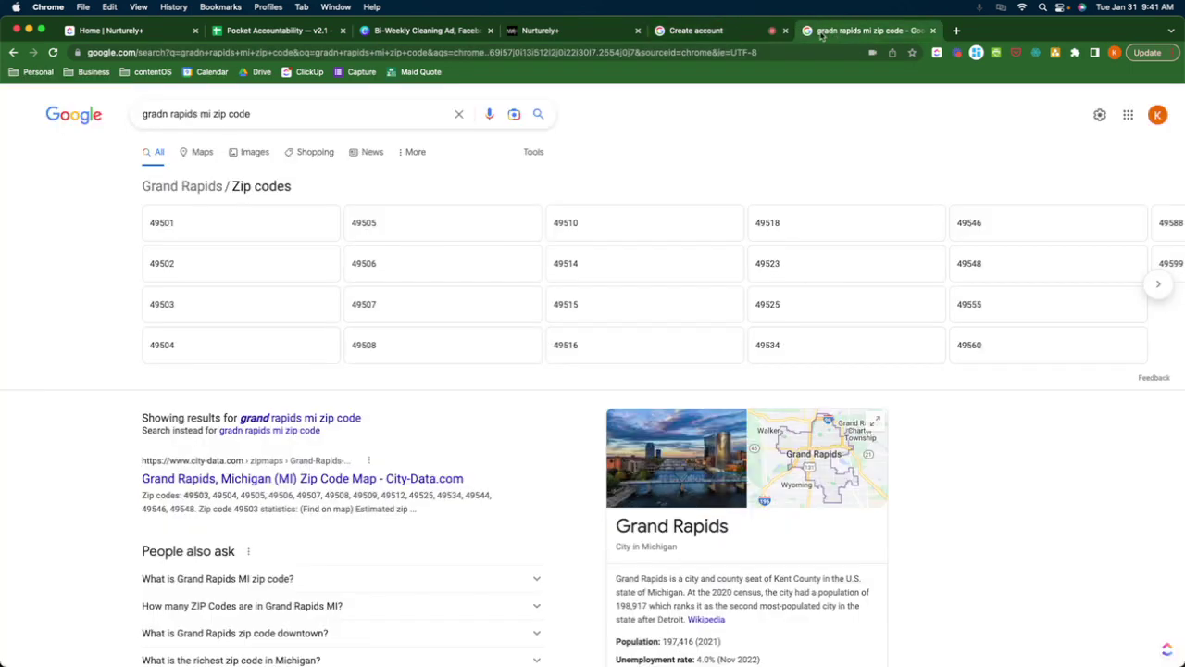
{"action": "left_click", "coordinate": [838, 32]}
{"action": "left_click", "coordinate": [956, 30]}
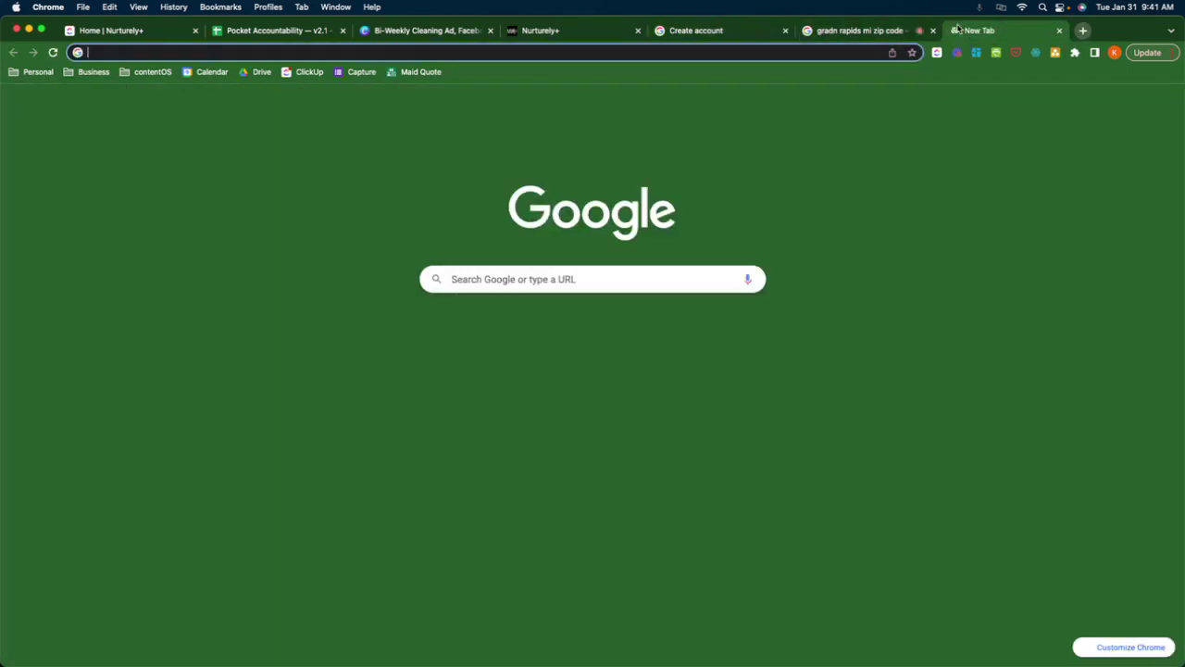
Step: Search '49501 zip code' and view its postal area on the map
{"action": "type", "text": "49501 zip code"}
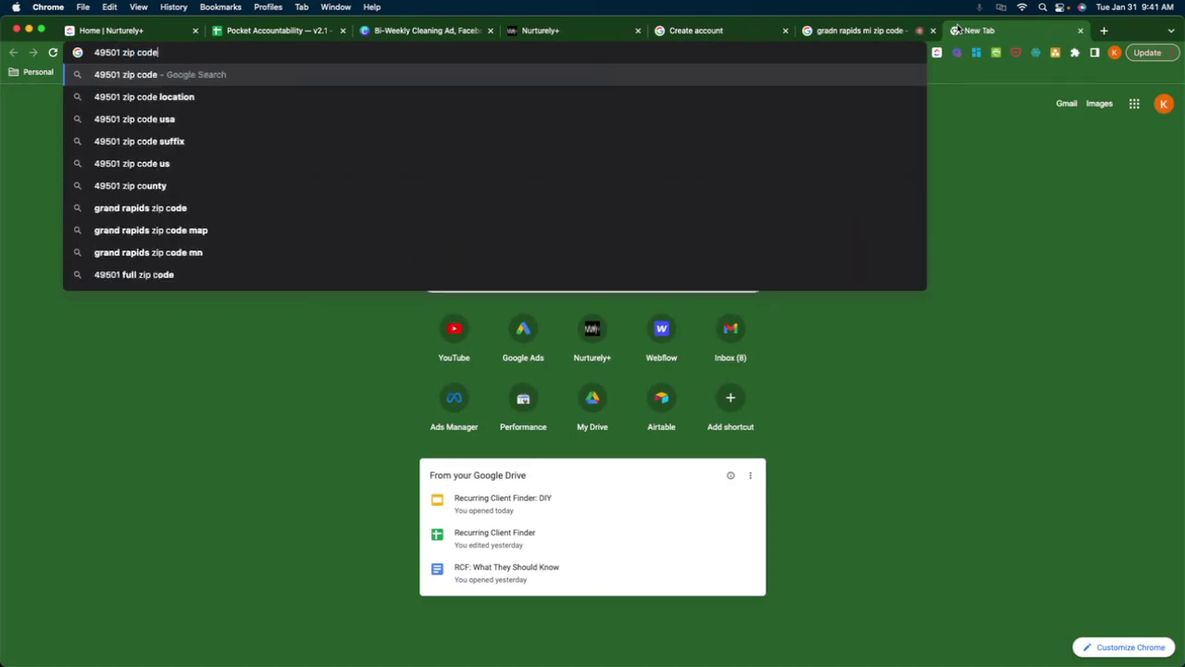
{"action": "key", "text": "Return"}
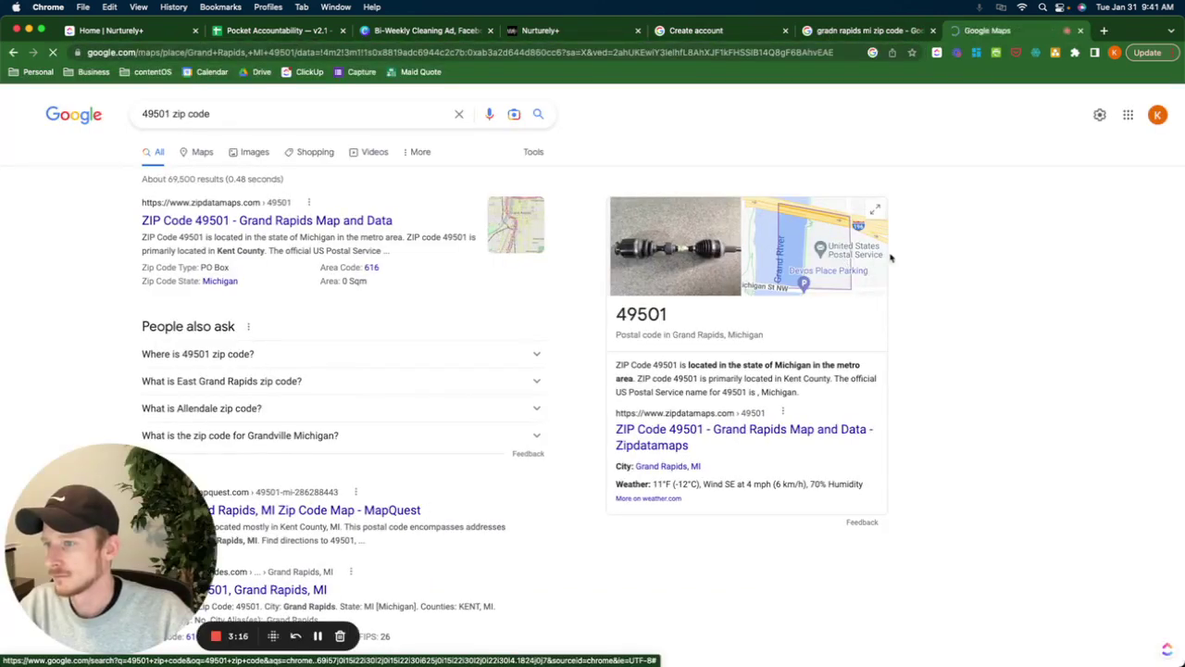
{"action": "left_click", "coordinate": [880, 259]}
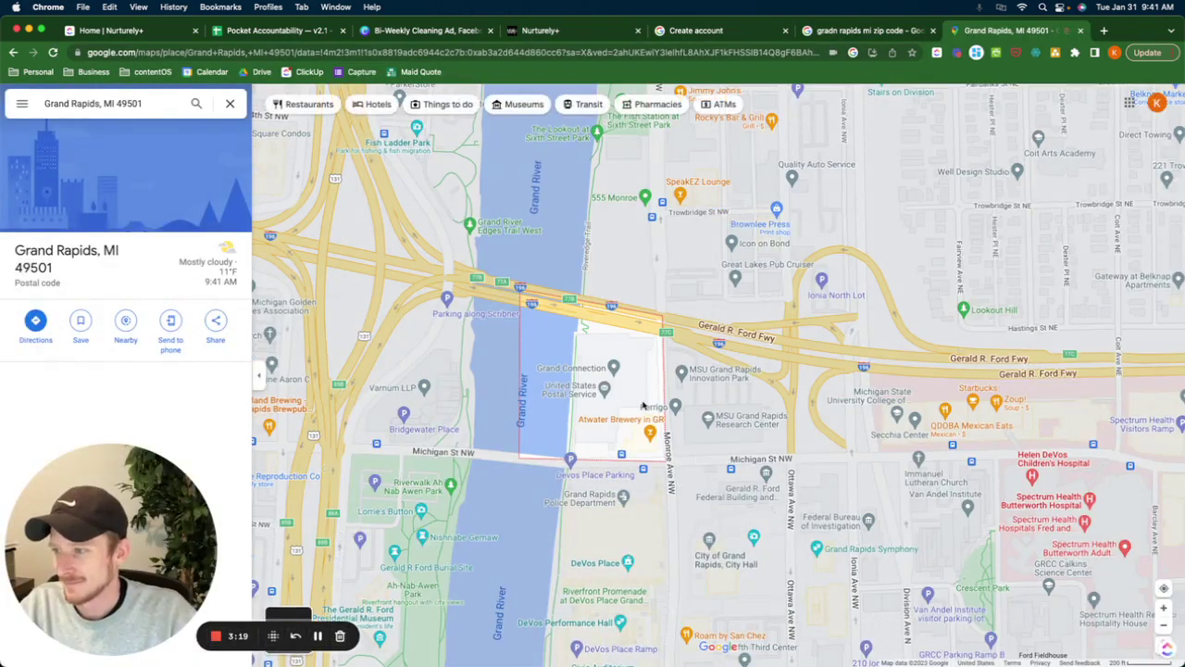
{"action": "scroll", "coordinate": [645, 405], "scroll_direction": "up", "scroll_amount": 5}
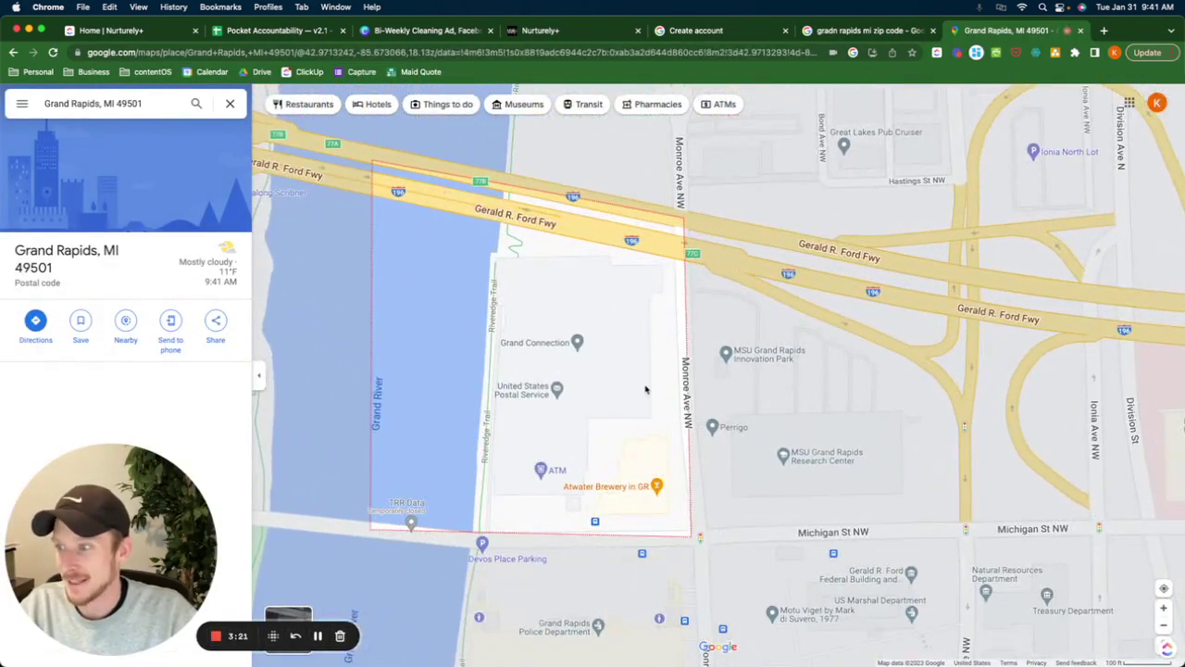
{"action": "scroll", "coordinate": [647, 391], "scroll_direction": "down", "scroll_amount": 5}
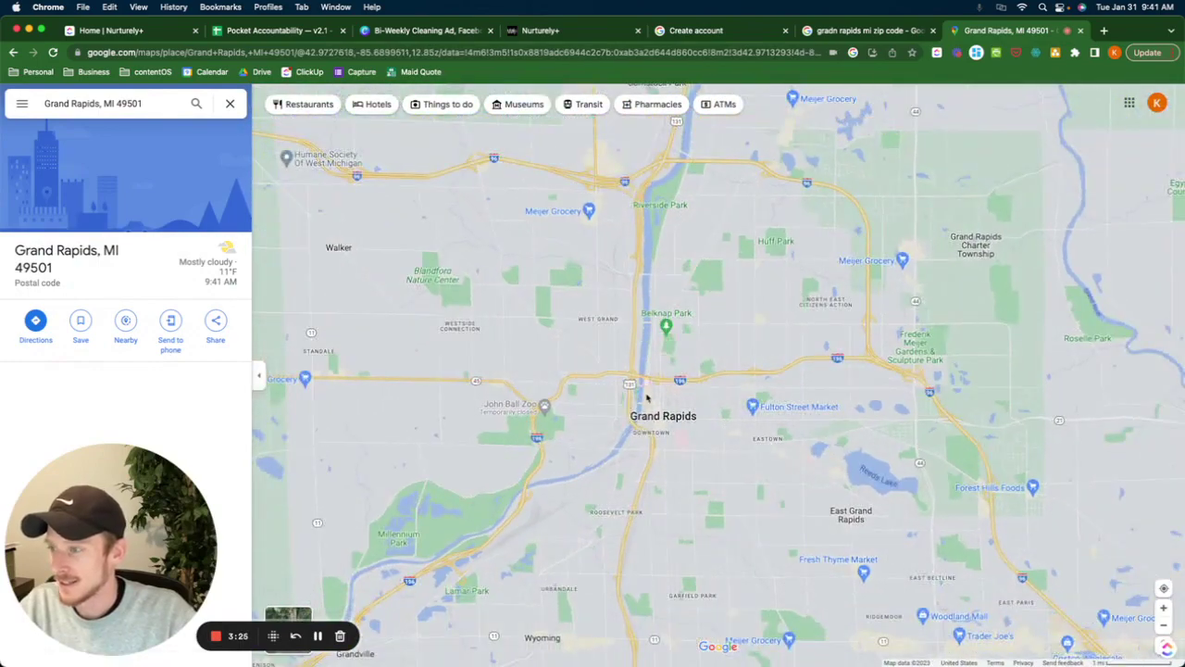
{"action": "scroll", "coordinate": [648, 395], "scroll_direction": "up", "scroll_amount": 5}
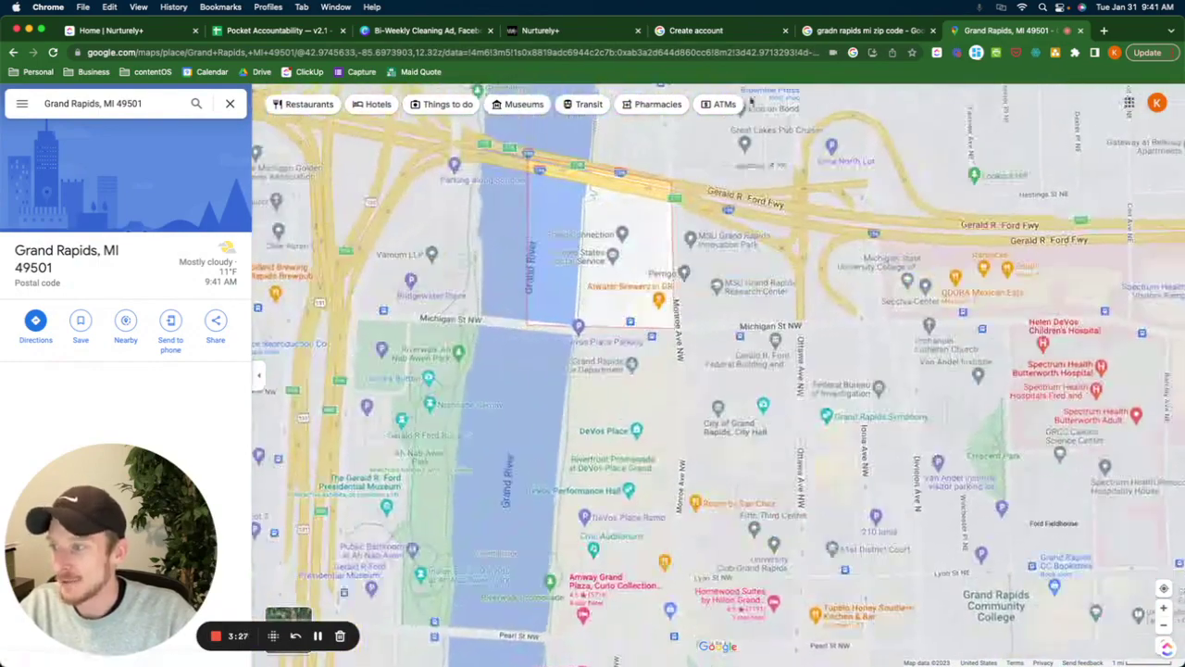
Step: Look up ZIP code 49516 in Google Maps and inspect its area
{"action": "key", "text": "ctrl+shift+Tab"}
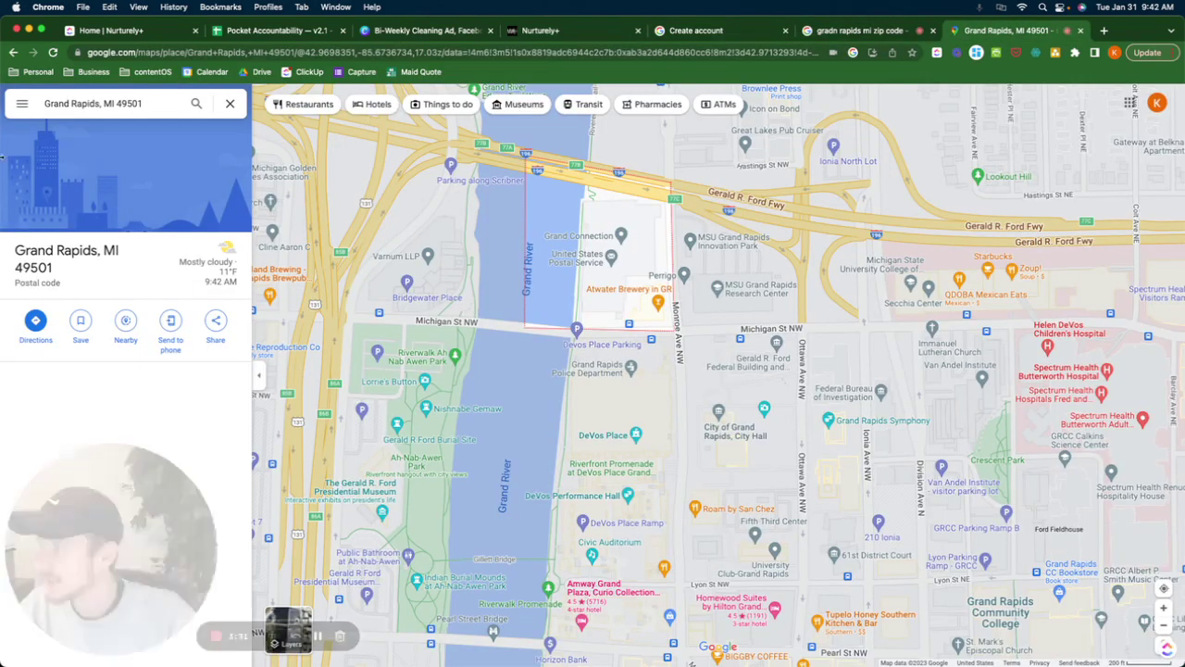
{"action": "double_click", "coordinate": [135, 103]}
{"action": "type", "text": "49516"}
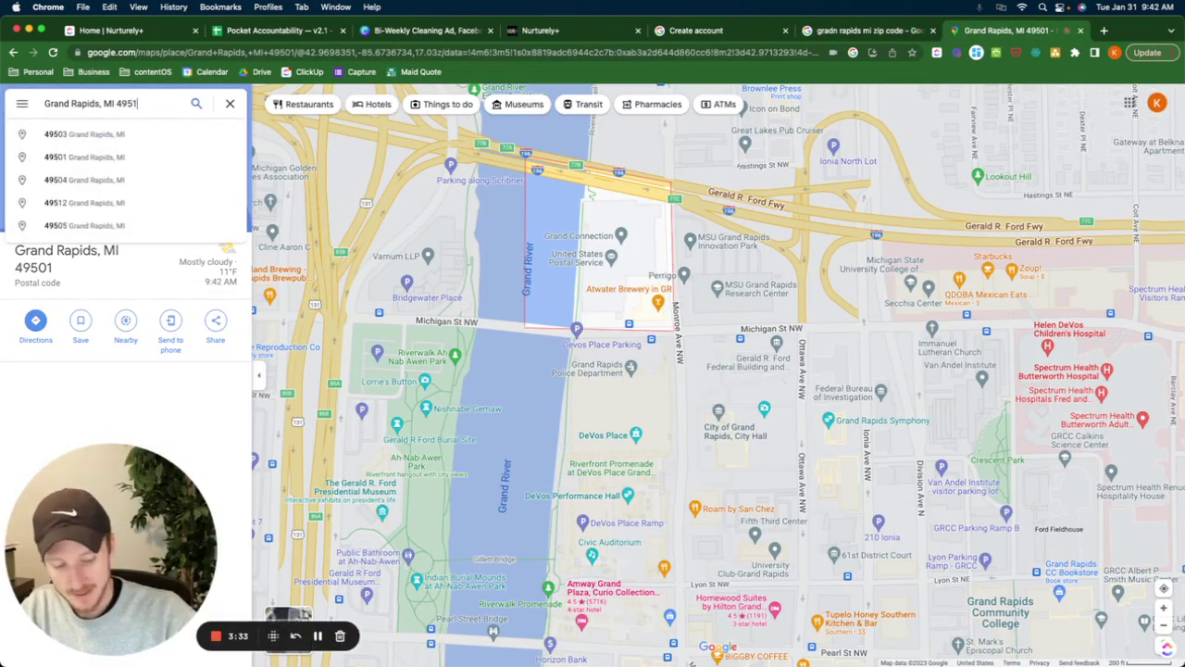
{"action": "key", "text": "Return"}
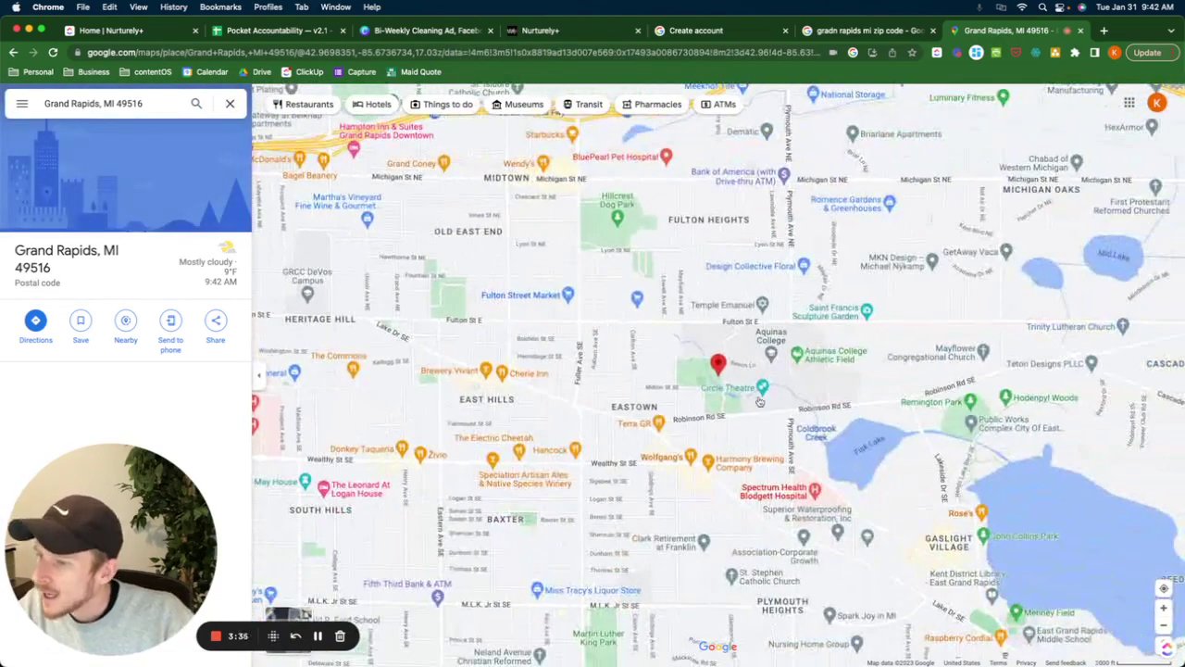
{"action": "scroll", "coordinate": [721, 391], "scroll_direction": "up", "scroll_amount": 3}
{"action": "scroll", "coordinate": [721, 391], "scroll_direction": "up", "scroll_amount": 3}
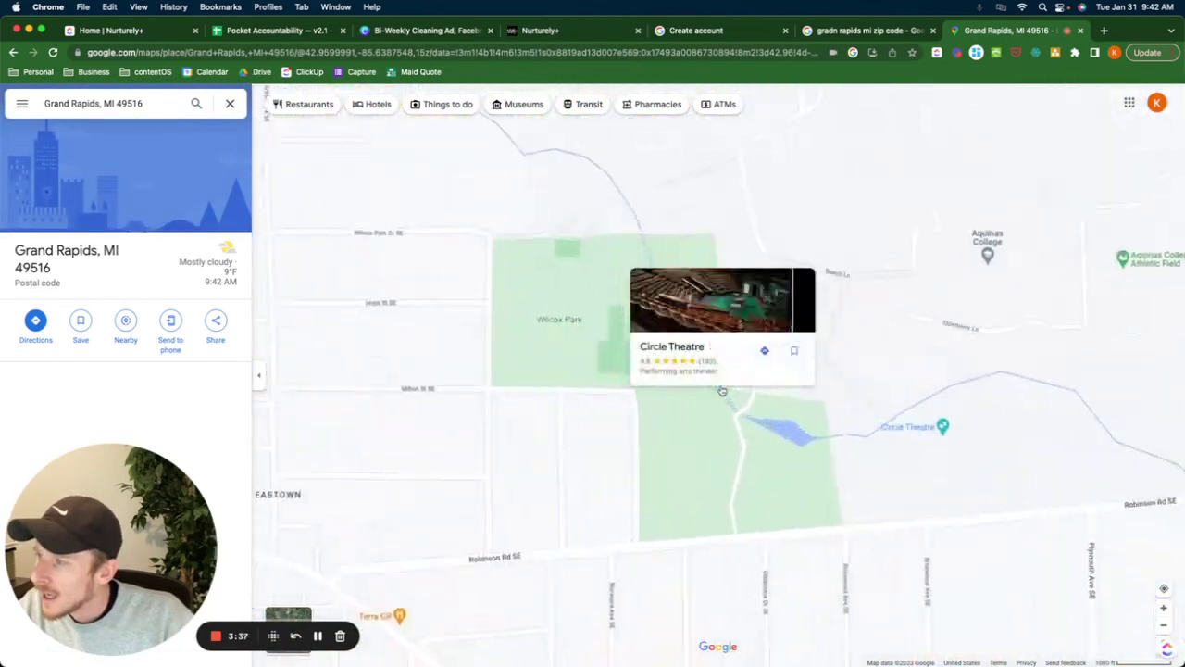
{"action": "scroll", "coordinate": [478, 362], "scroll_direction": "down", "scroll_amount": 10}
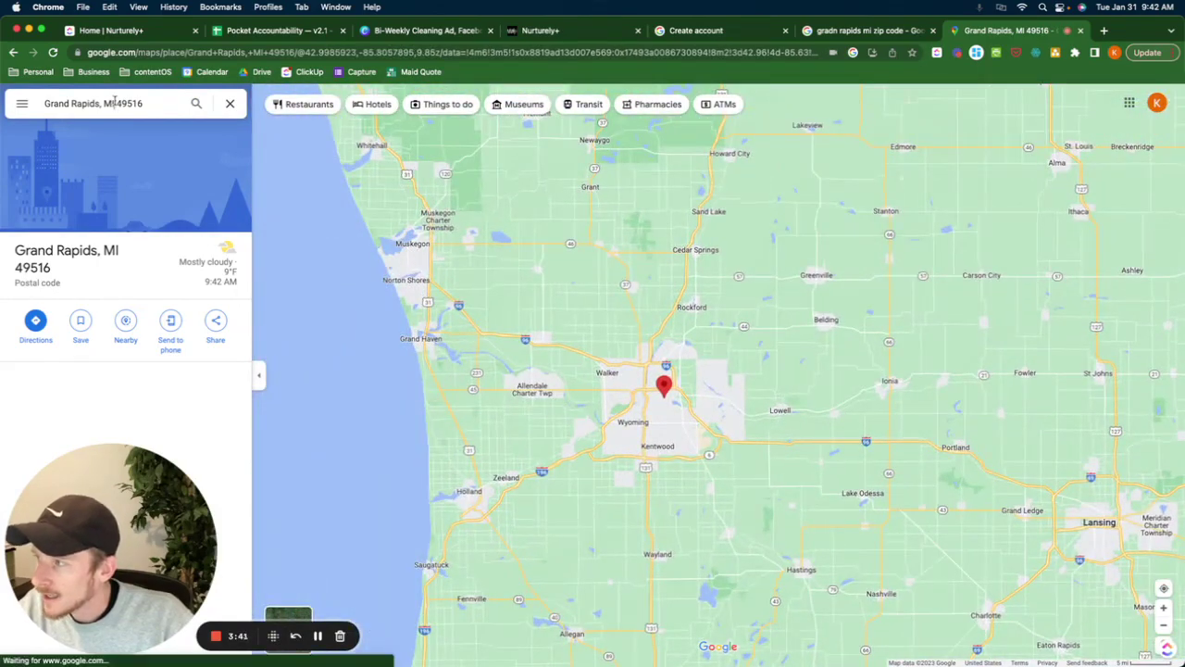
Step: Web-search 49516, review its zipdatamaps page, then close it and return to the signup
{"action": "left_click", "coordinate": [178, 104]}
{"action": "left_click", "coordinate": [271, 51]}
{"action": "type", "text": "49516"}
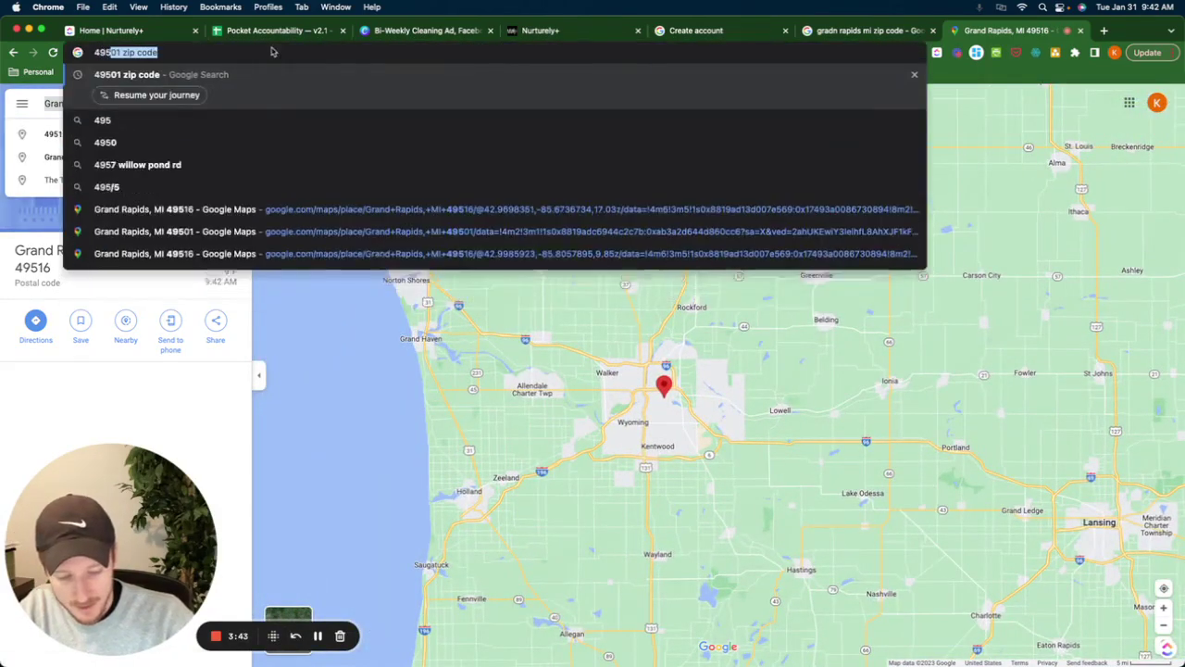
{"action": "key", "text": "Return"}
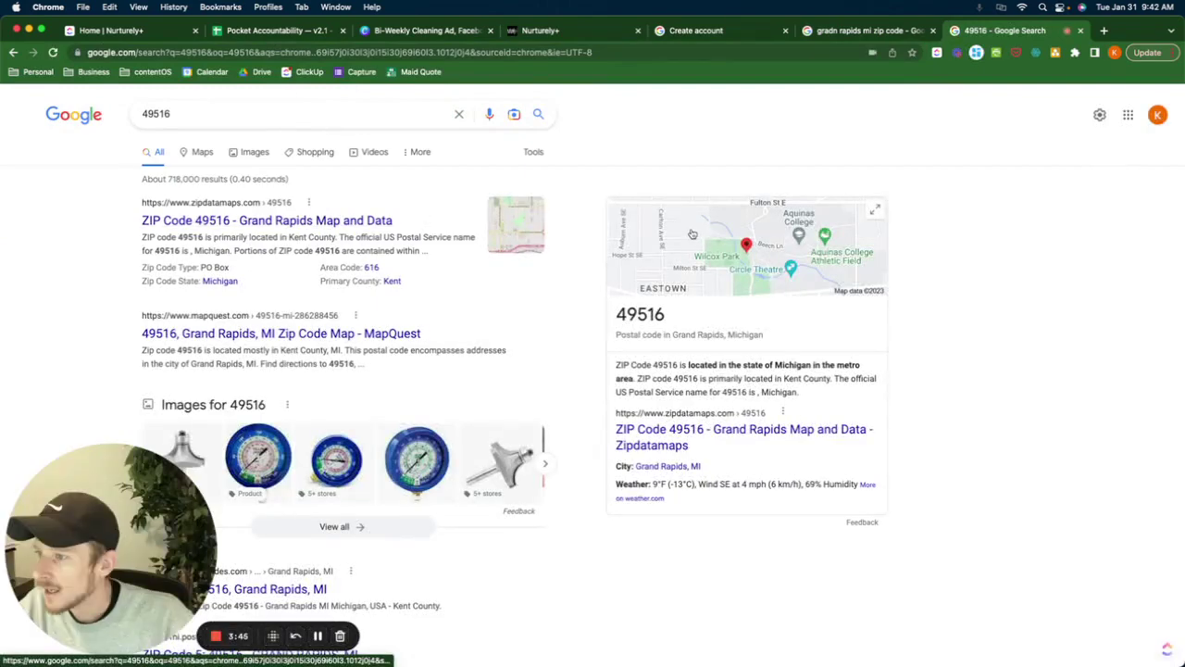
{"action": "left_click", "coordinate": [511, 224]}
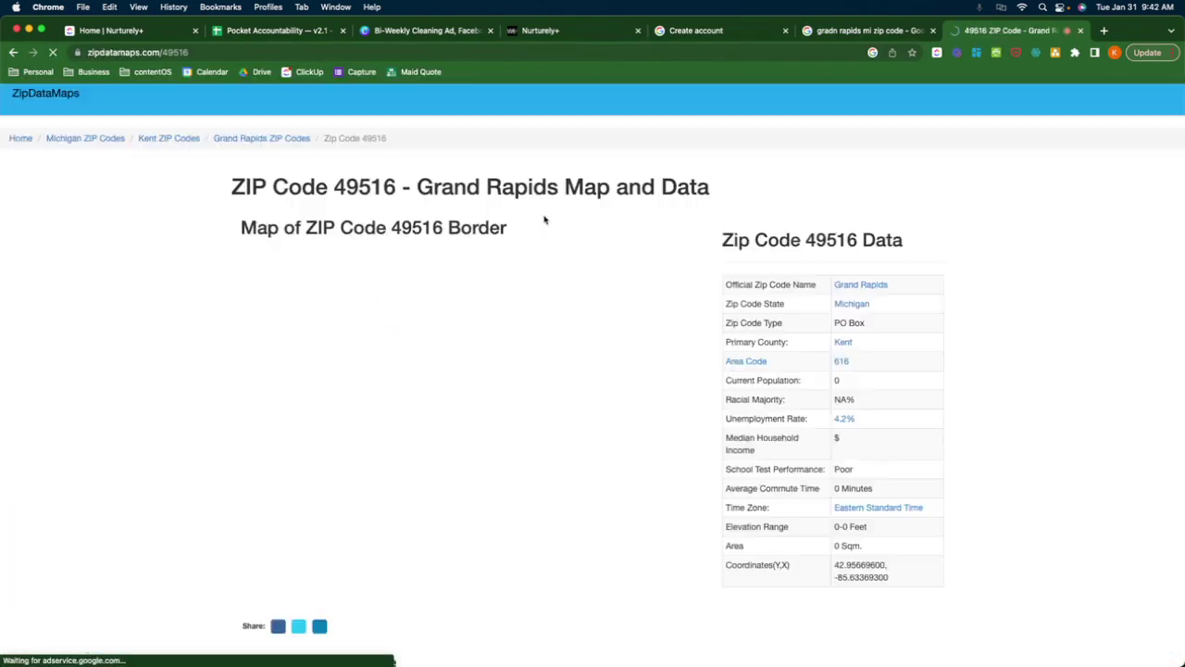
{"action": "scroll", "coordinate": [585, 293], "scroll_direction": "down", "scroll_amount": 4}
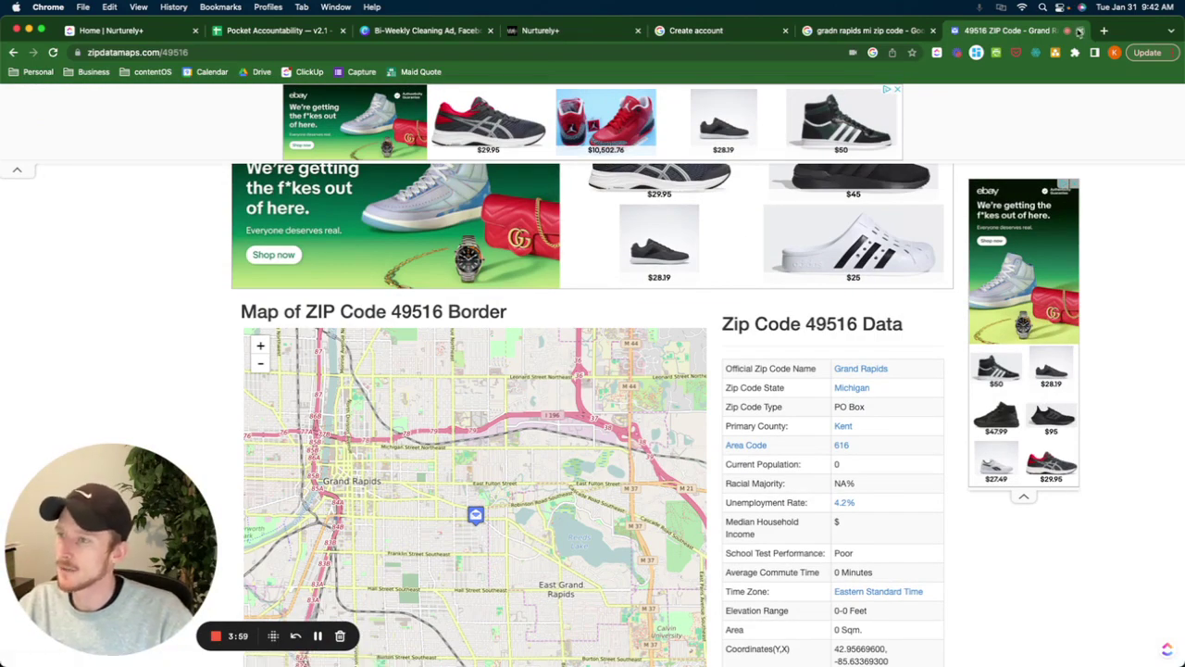
{"action": "left_click", "coordinate": [1079, 31]}
{"action": "left_click", "coordinate": [709, 31]}
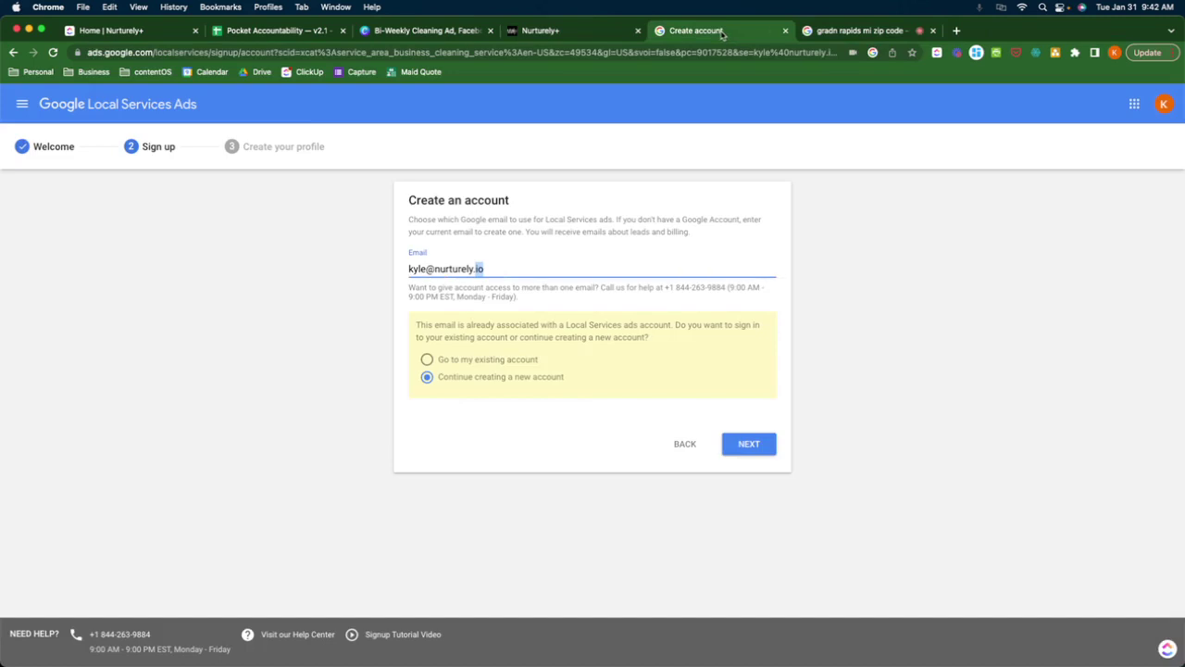
Step: Replace the signup email with the Grand Rapids business address and continue
{"action": "double_click", "coordinate": [521, 269]}
{"action": "key", "text": "super+a"}
{"action": "type", "text": "gr"}
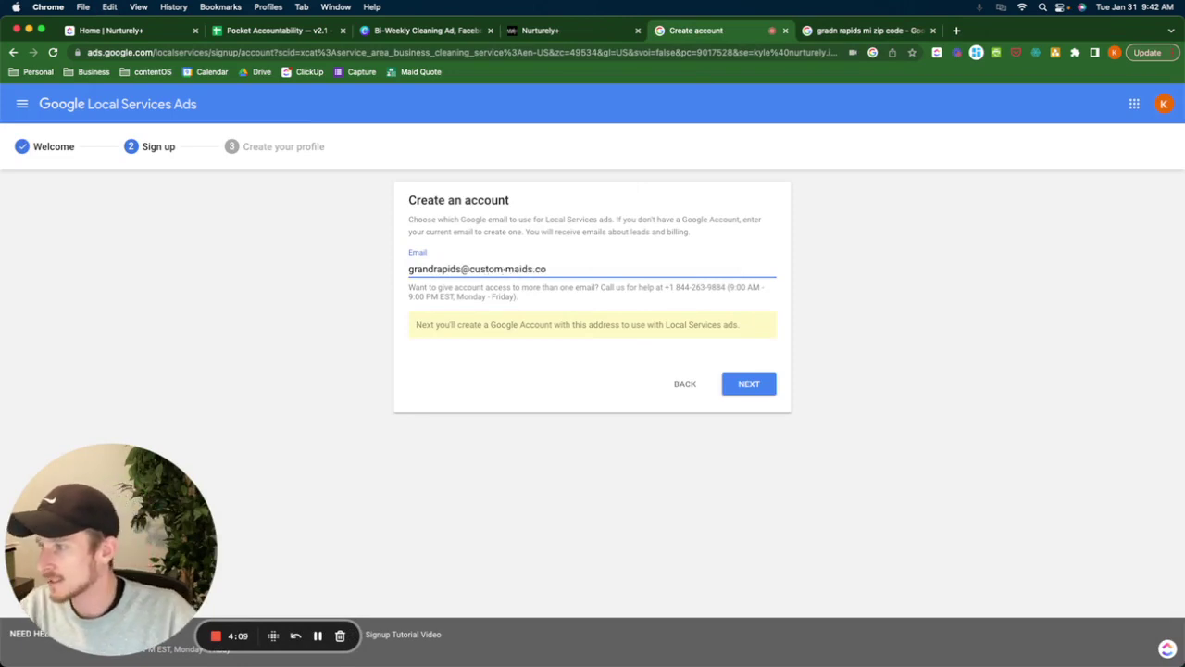
{"action": "left_click", "coordinate": [761, 387]}
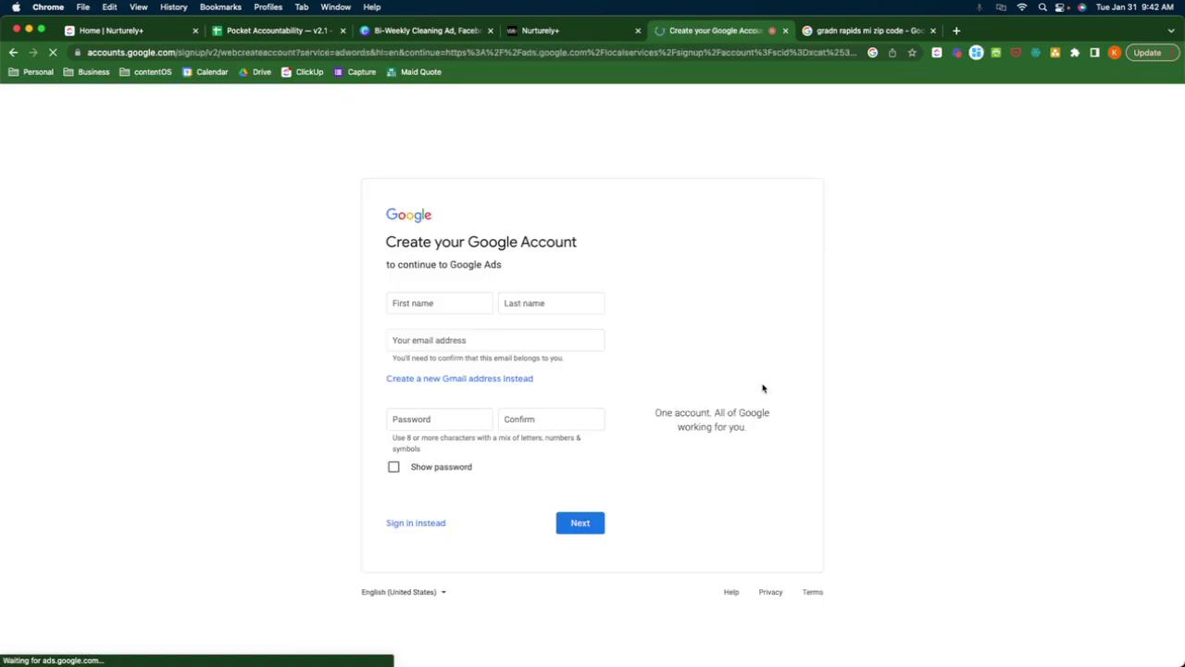
Step: Autofill the account name and replace the email with the business address
{"action": "left_click", "coordinate": [421, 301]}
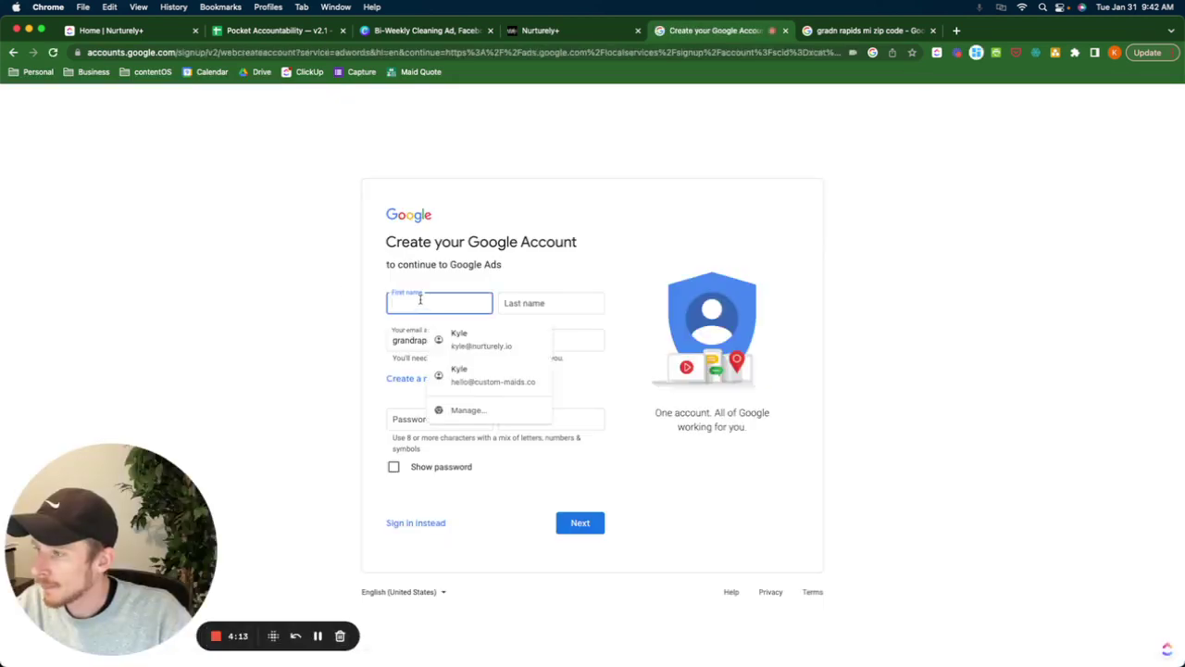
{"action": "left_click", "coordinate": [485, 344]}
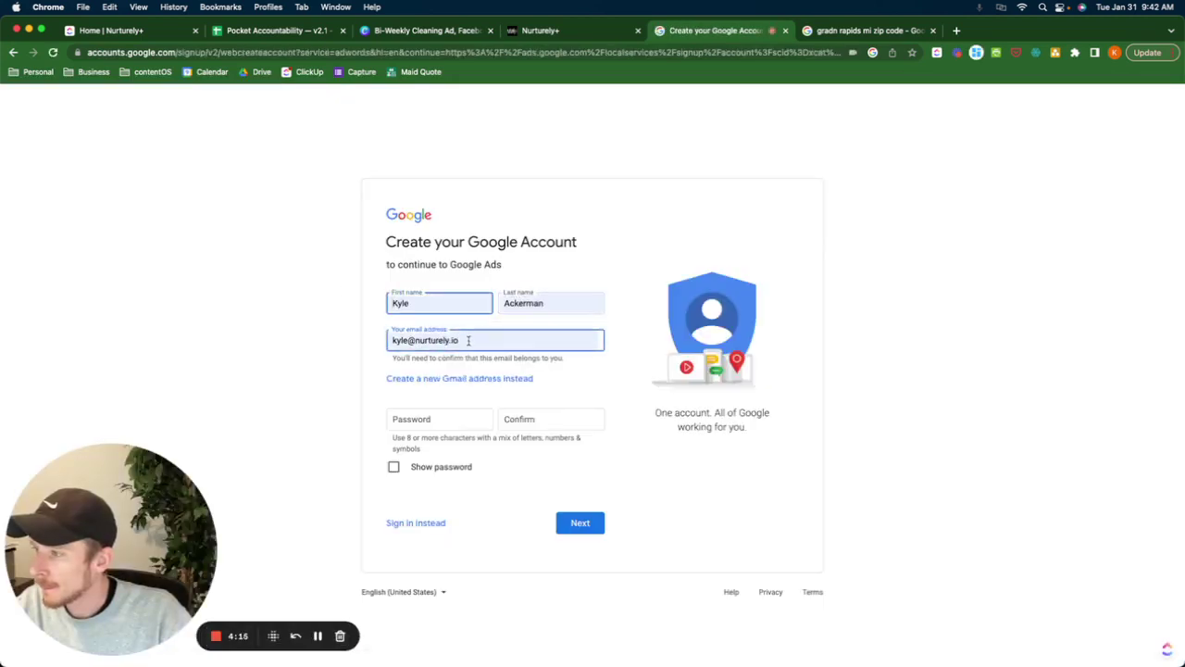
{"action": "triple_click", "coordinate": [468, 339]}
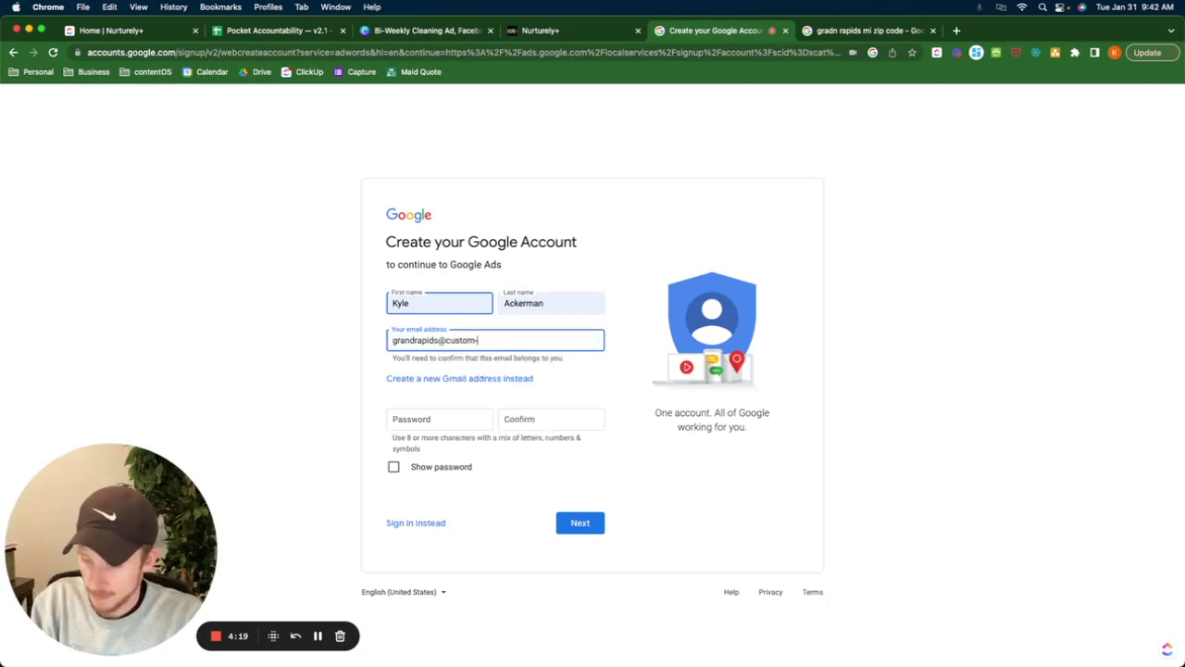
Step: Enter and confirm the account password, then submit the details
{"action": "left_click", "coordinate": [413, 423]}
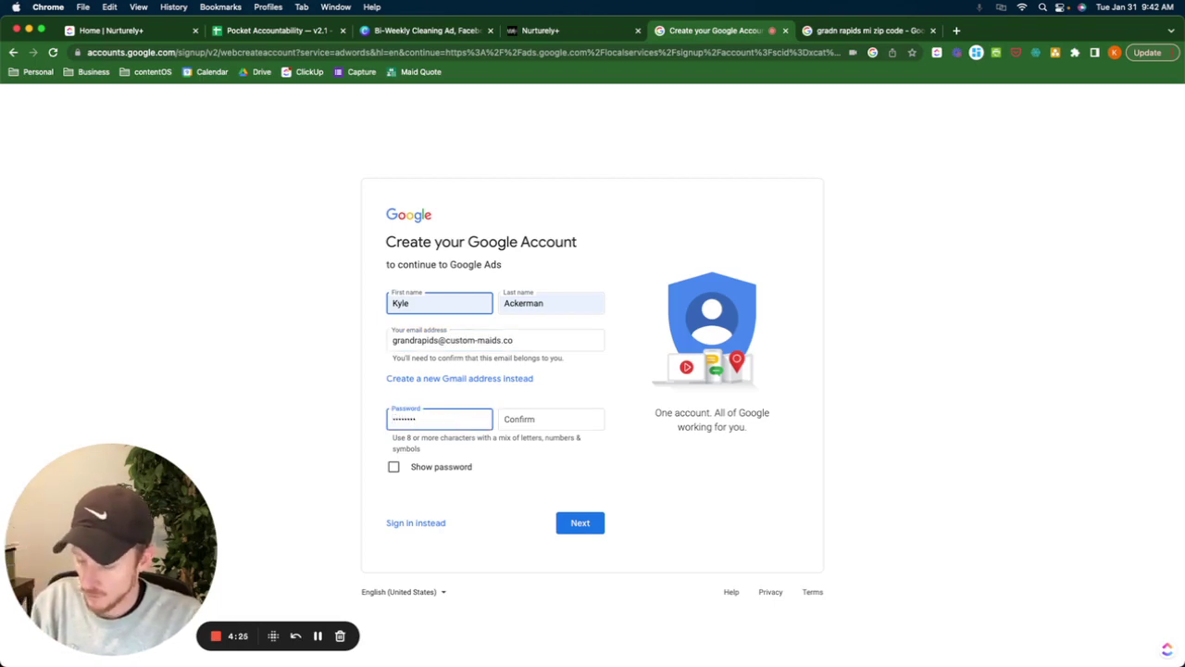
{"action": "key", "text": "super+a"}
{"action": "type", "text": "••••••••"}
{"action": "key", "text": "Tab"}
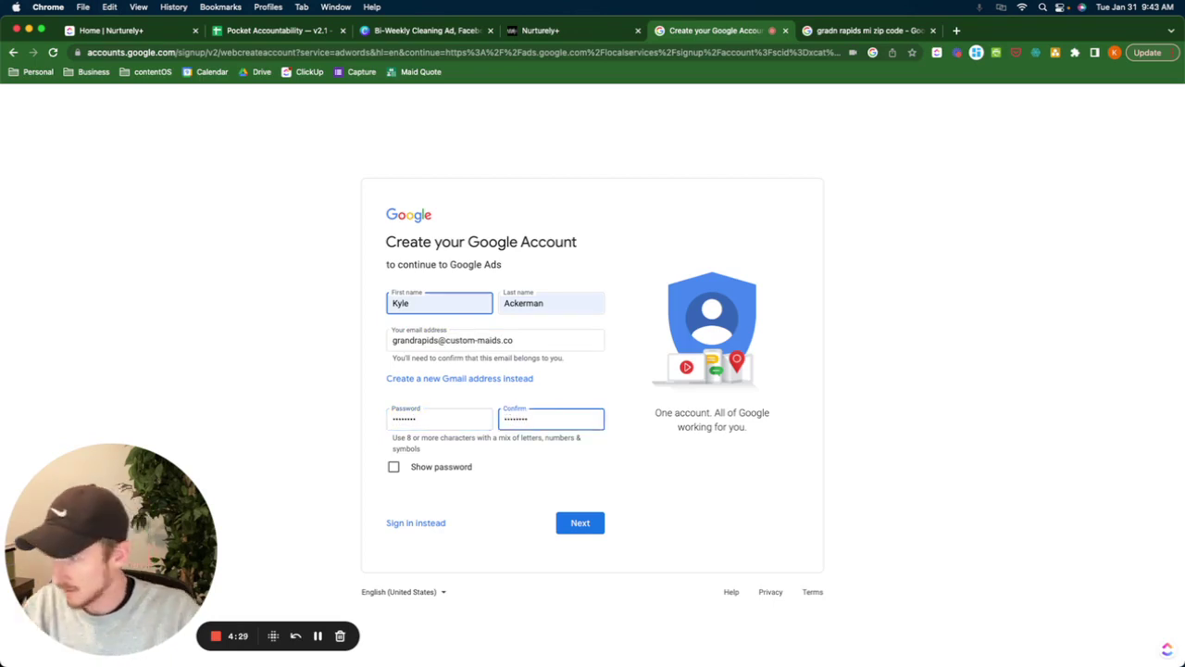
{"action": "type", "text": "••••••••"}
{"action": "left_click", "coordinate": [519, 482]}
{"action": "left_click", "coordinate": [574, 524]}
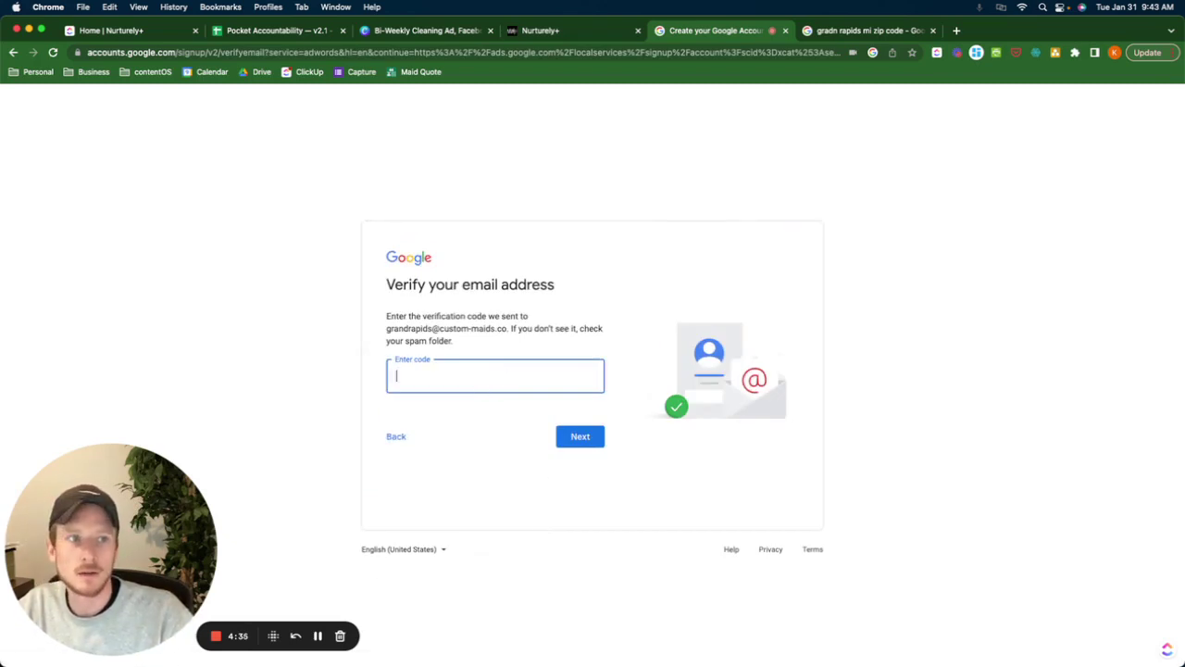
Step: Retrieve the emailed verification code and submit it to verify the email
{"action": "left_click", "coordinate": [1116, 53]}
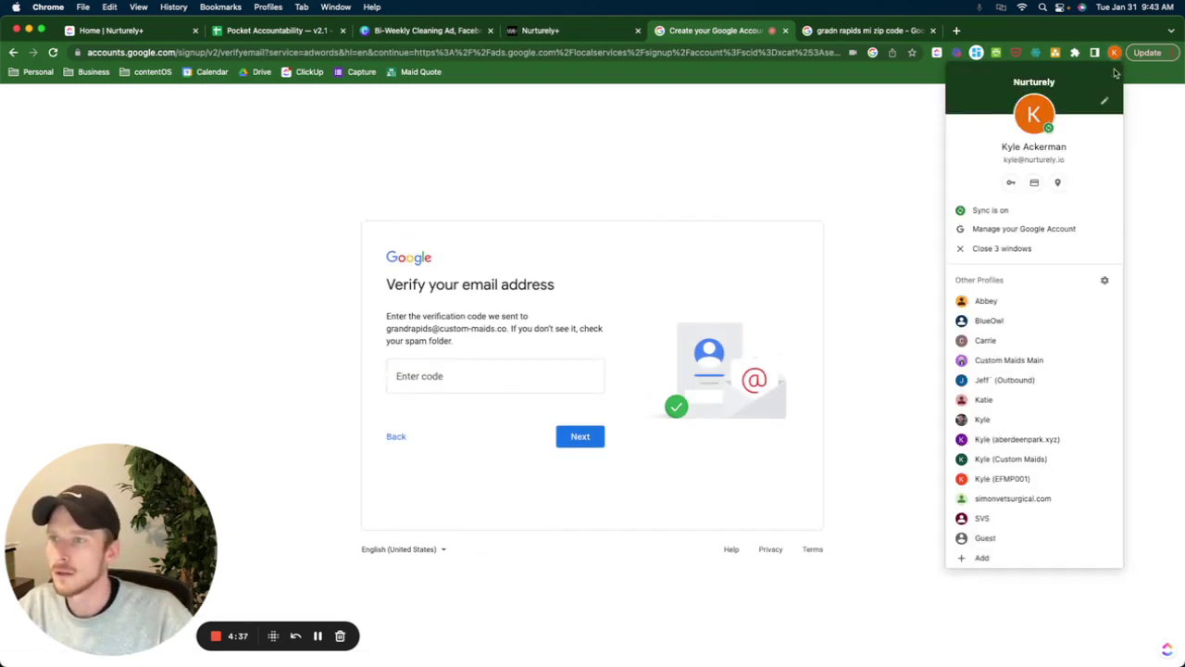
{"action": "key", "text": "Escape"}
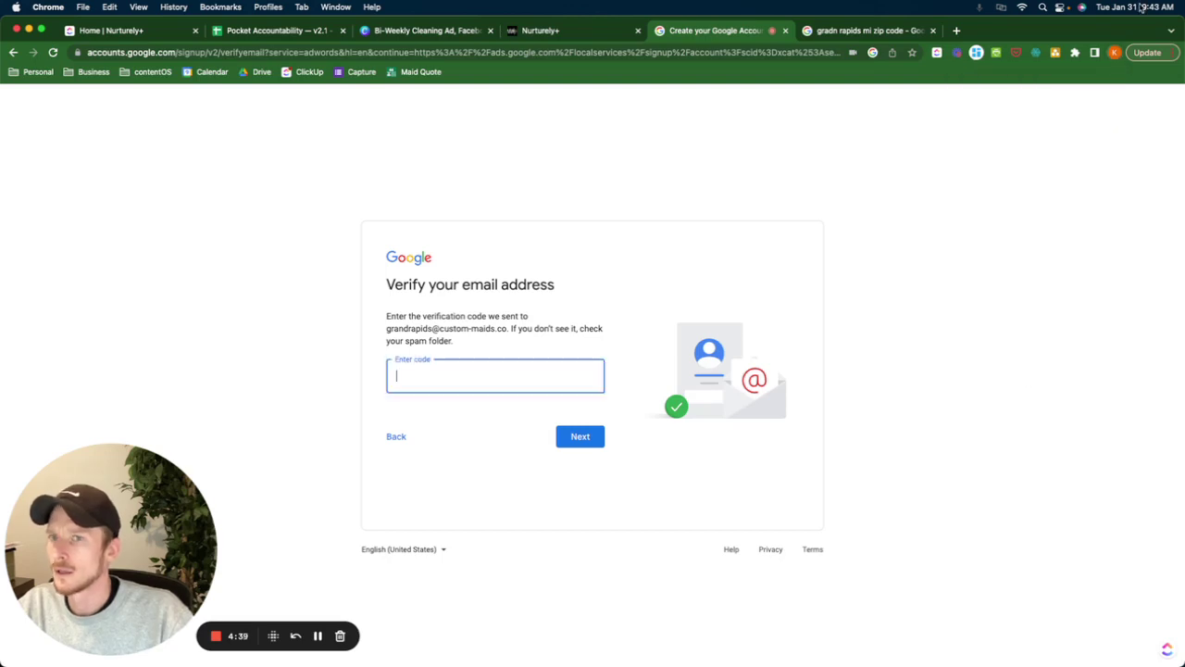
{"action": "key", "text": "super+Tab"}
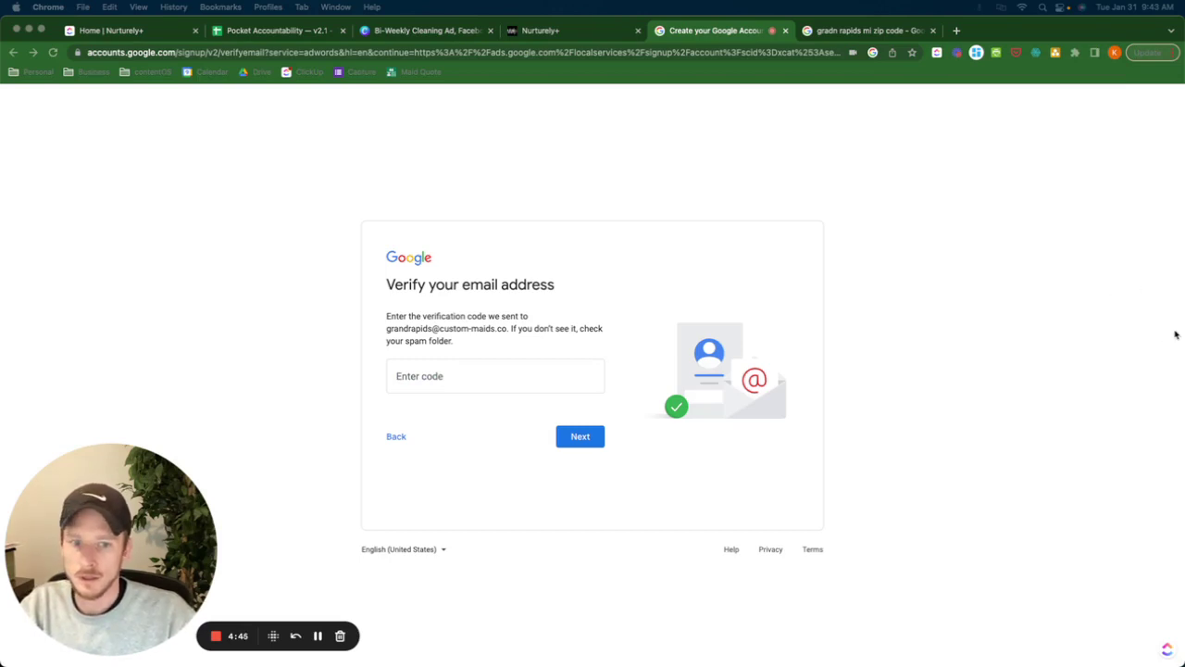
{"action": "left_click", "coordinate": [471, 381]}
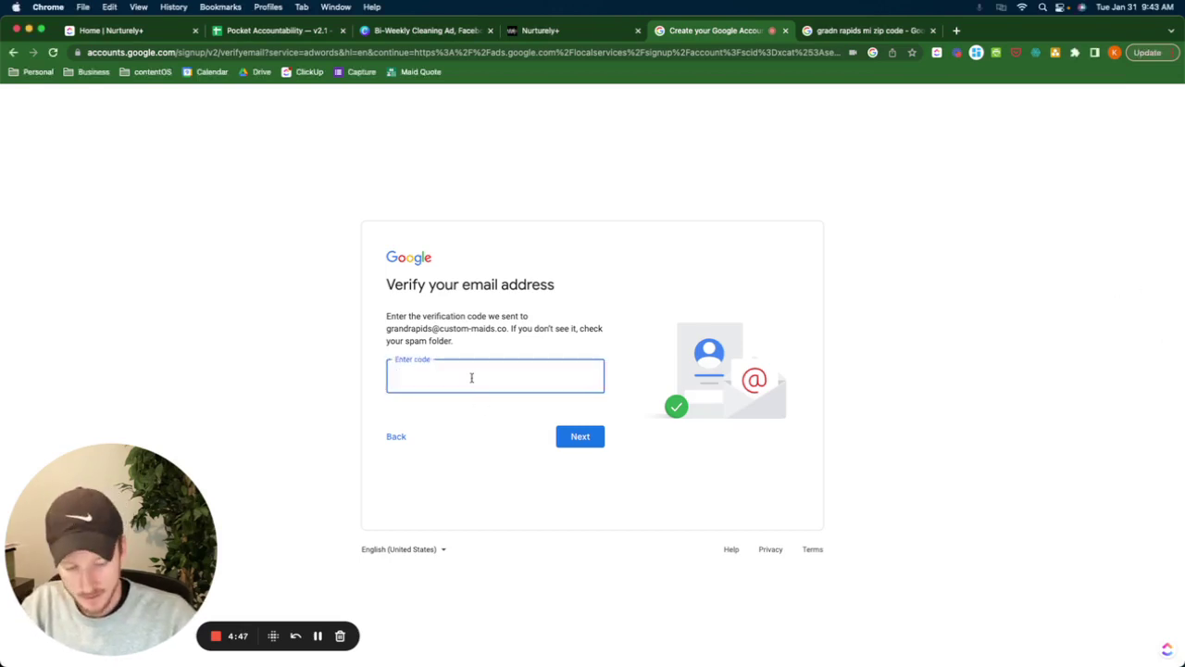
{"action": "key", "text": "Return"}
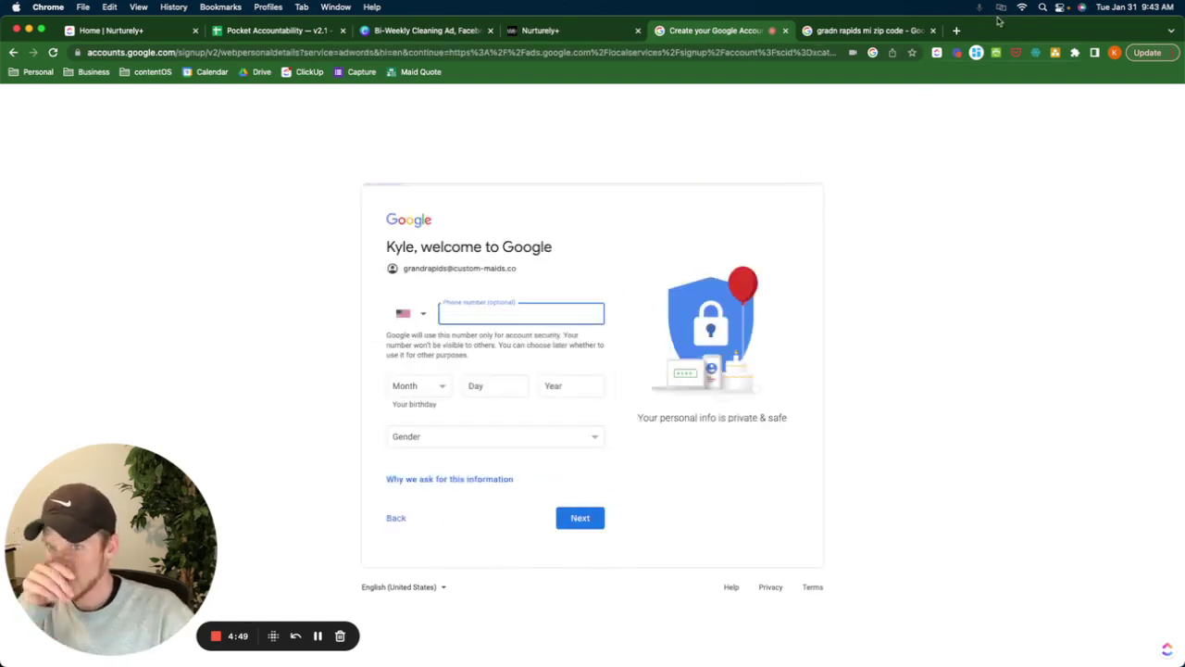
{"action": "left_click", "coordinate": [398, 399]}
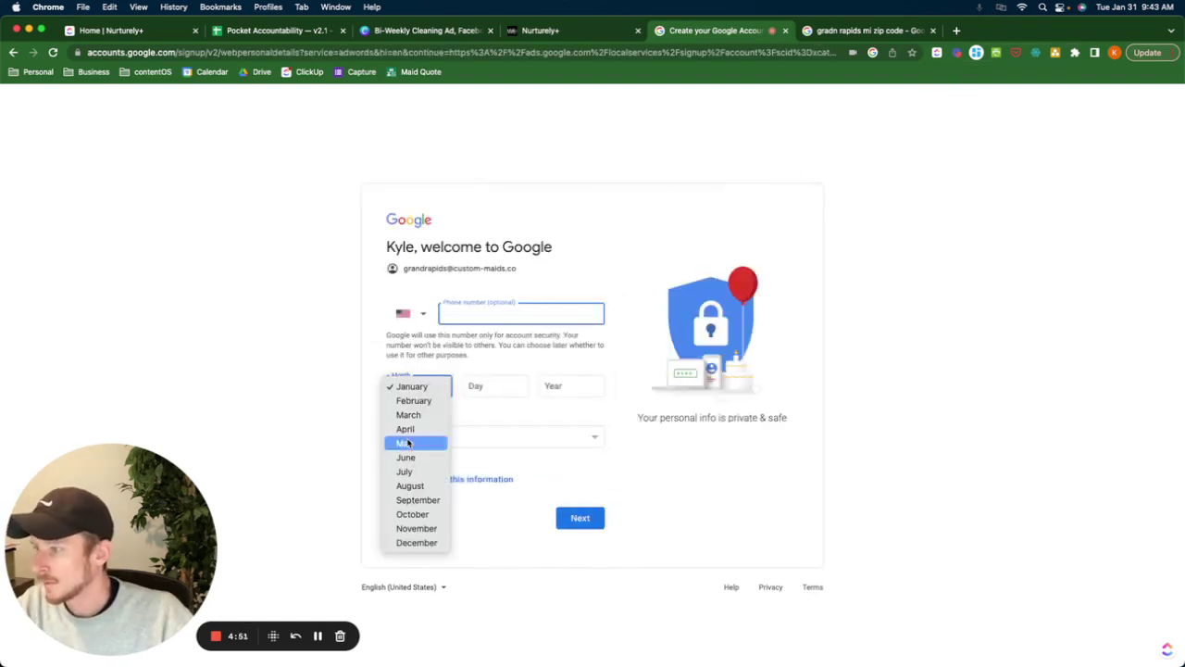
{"action": "left_click", "coordinate": [412, 400]}
{"action": "key", "text": "Tab"}
{"action": "type", "text": "10"}
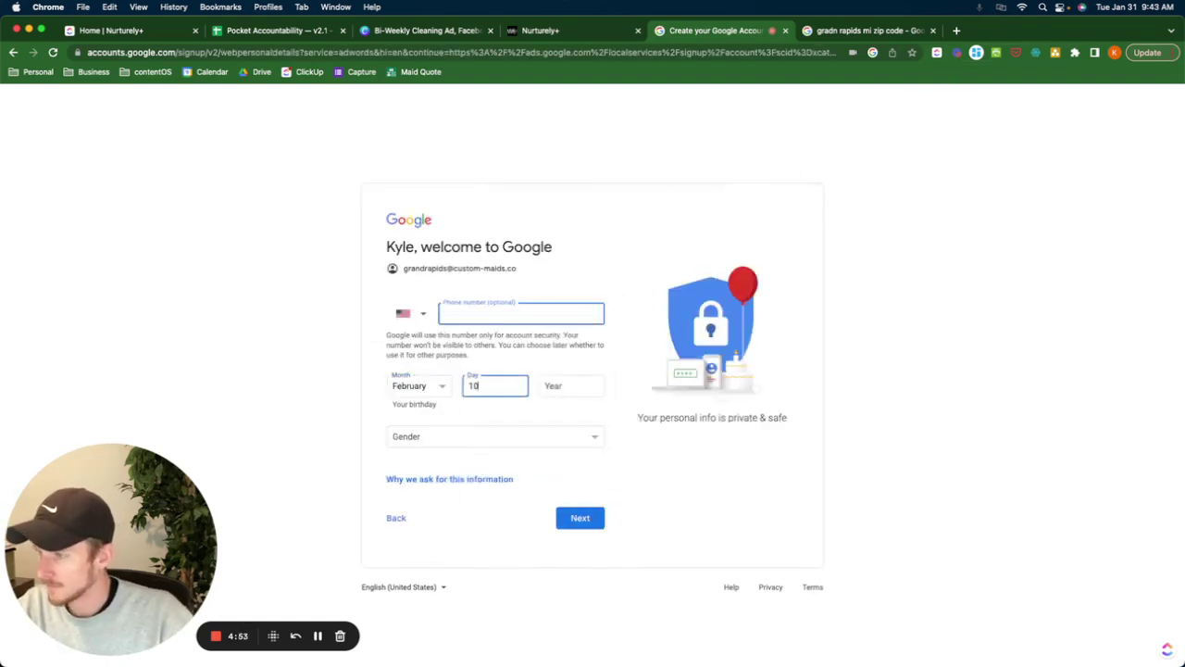
{"action": "key", "text": "Tab"}
{"action": "type", "text": "1992"}
{"action": "key", "text": "Tab"}
{"action": "key", "text": "space"}
{"action": "key", "text": "Down"}
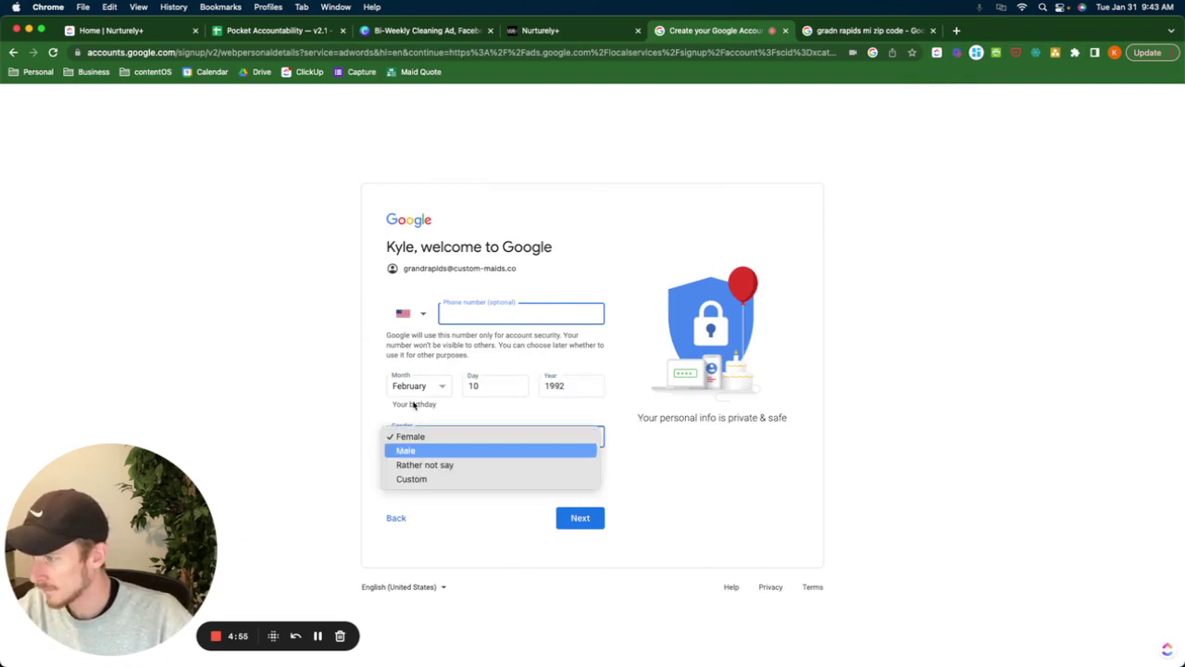
{"action": "key", "text": "Return"}
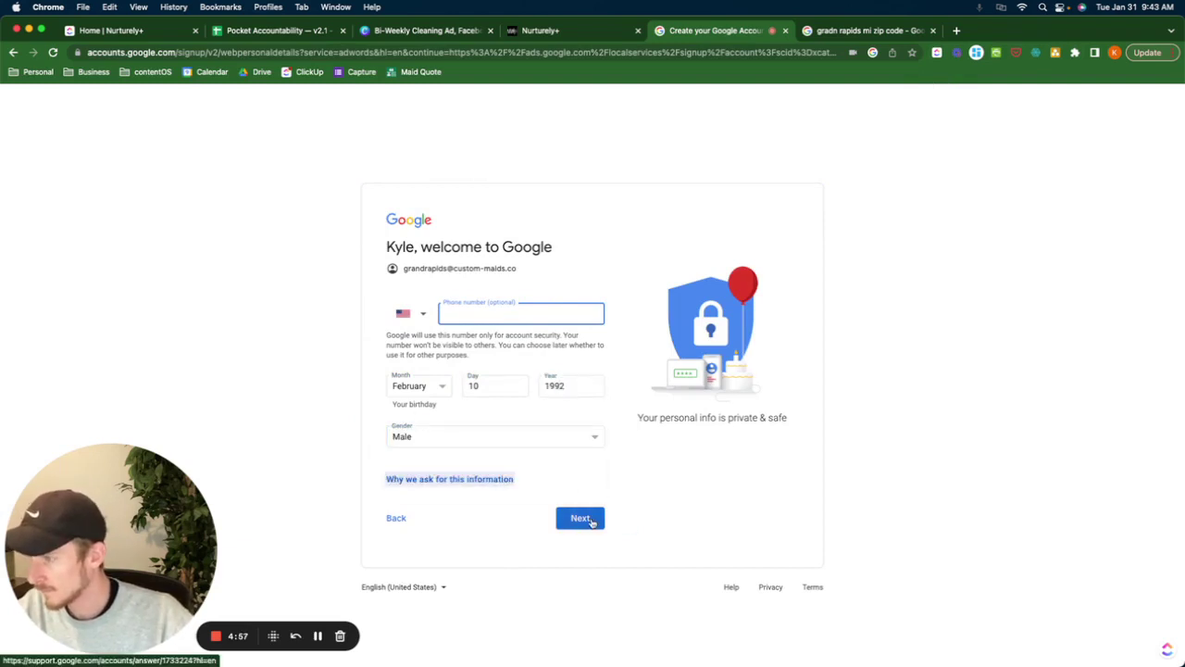
{"action": "left_click", "coordinate": [595, 521]}
{"action": "scroll", "coordinate": [473, 479], "scroll_direction": "down", "scroll_amount": 10}
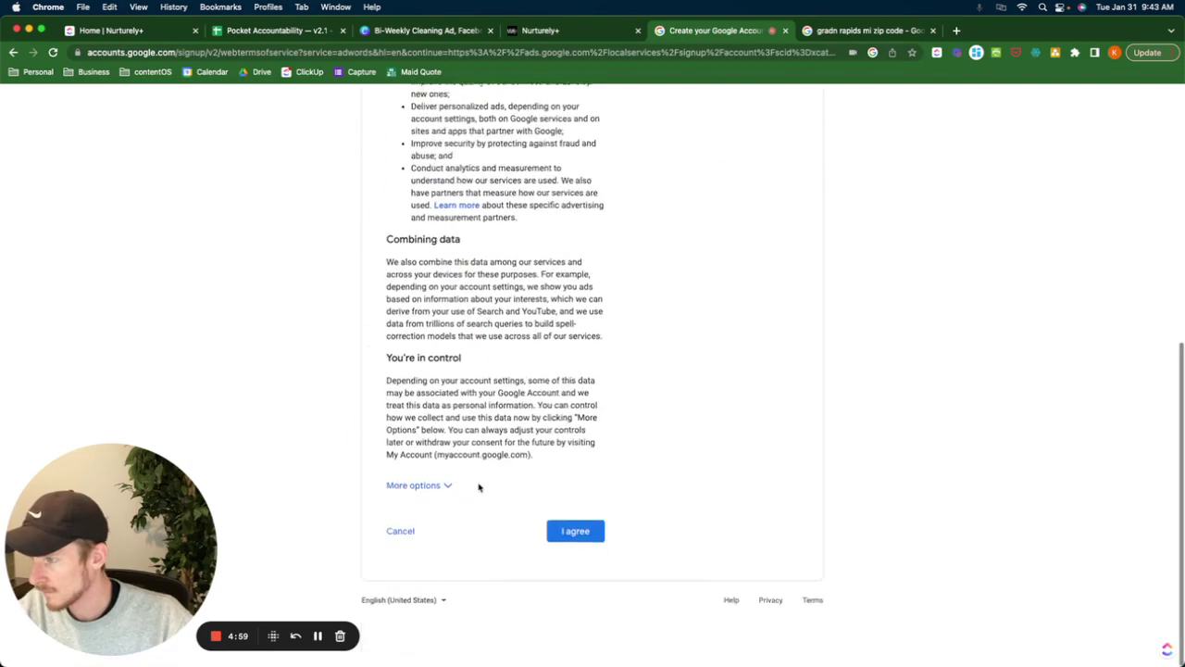
Step: Agree to Google's terms, decline the Chrome profile, and continue with the new account's email
{"action": "left_click", "coordinate": [575, 570]}
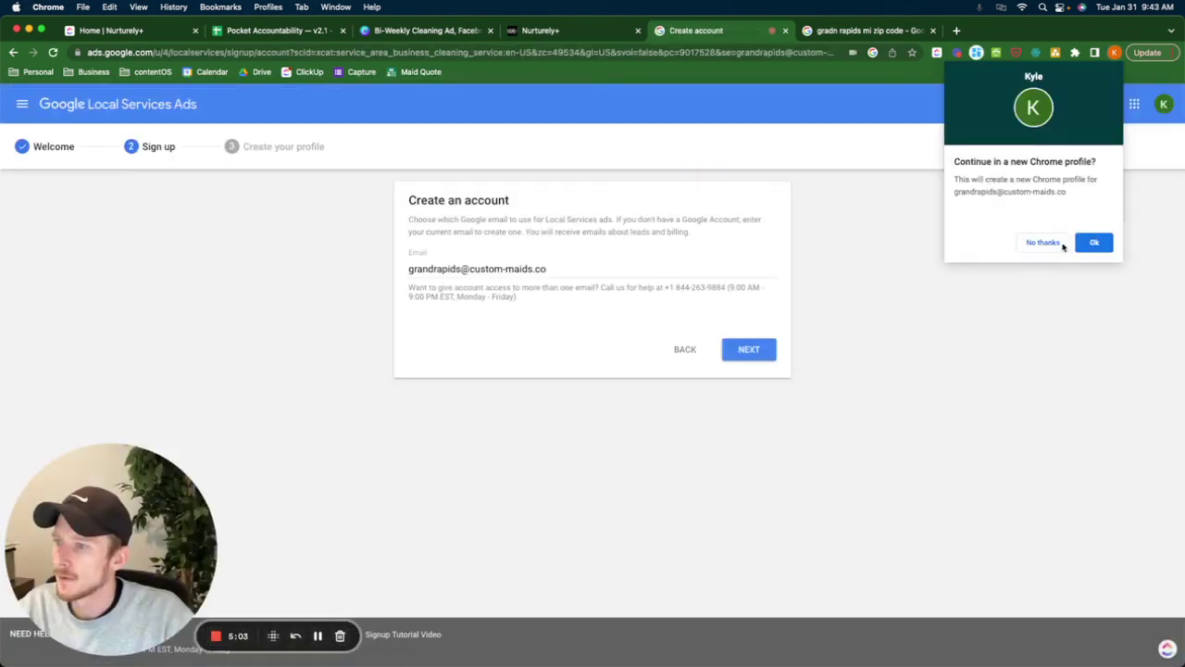
{"action": "left_click", "coordinate": [1043, 242]}
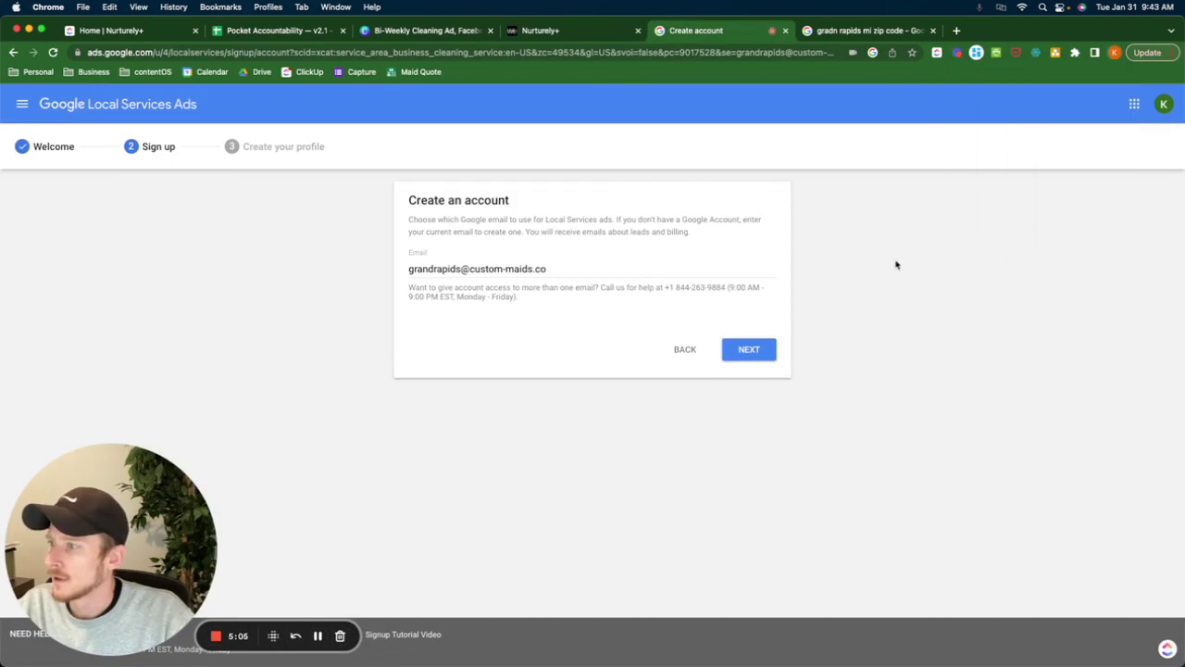
{"action": "left_click", "coordinate": [741, 353]}
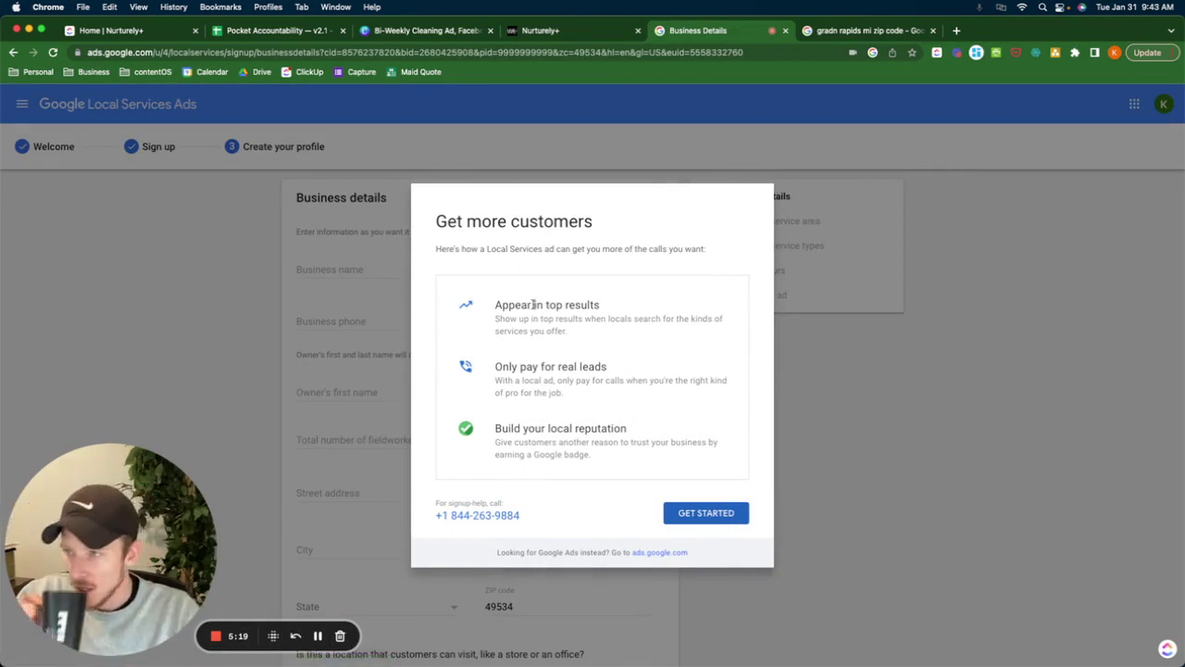
{"action": "left_click", "coordinate": [890, 30]}
{"action": "left_click", "coordinate": [723, 53]}
Step: Search Google for 'house cleaning services near me' using the autocomplete suggestion
{"action": "type", "text": "h"}
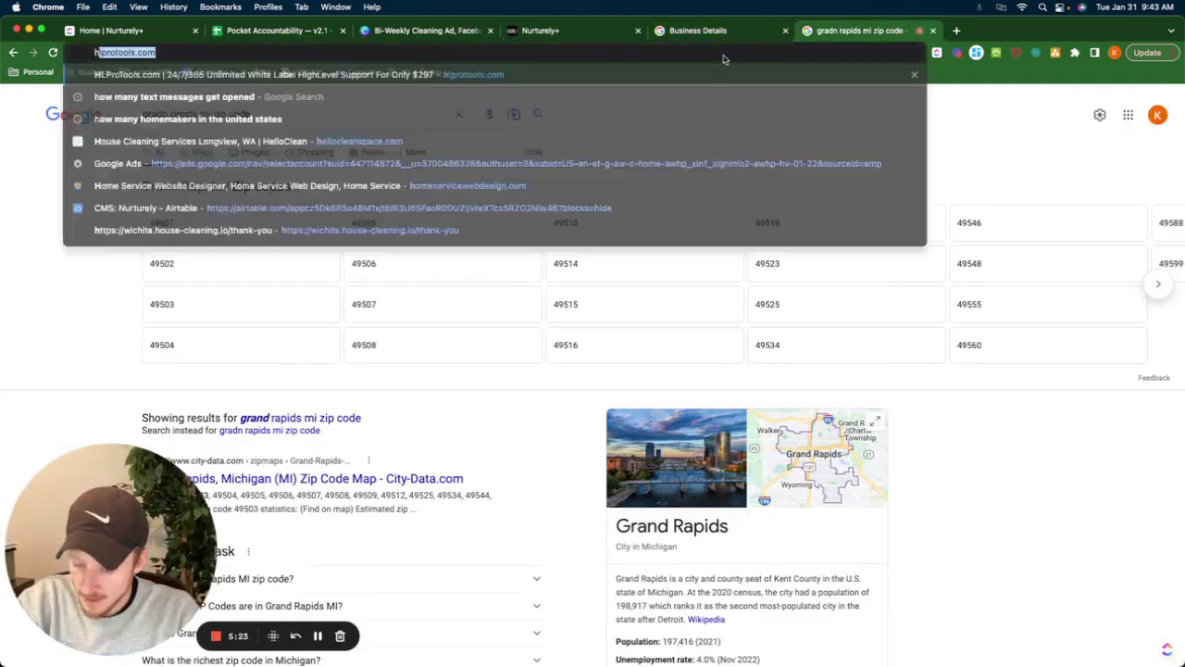
{"action": "type", "text": "ouse cleaning ser"}
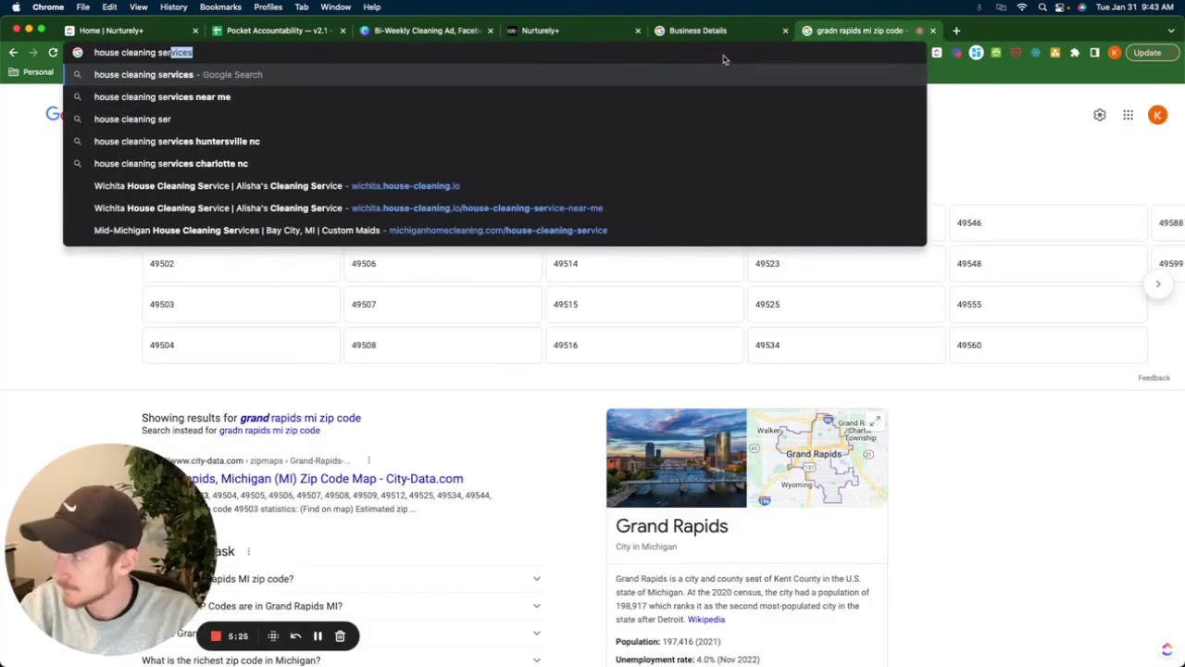
{"action": "key", "text": "Down"}
{"action": "key", "text": "Return"}
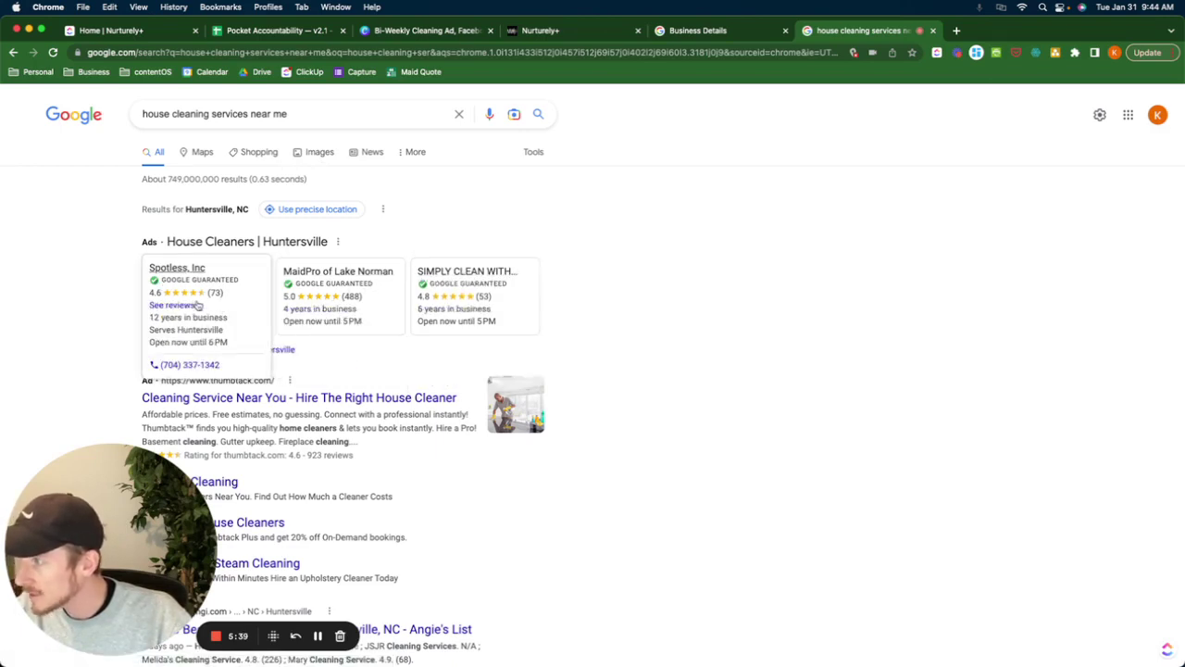
{"action": "scroll", "coordinate": [59, 241], "scroll_direction": "down", "scroll_amount": 1}
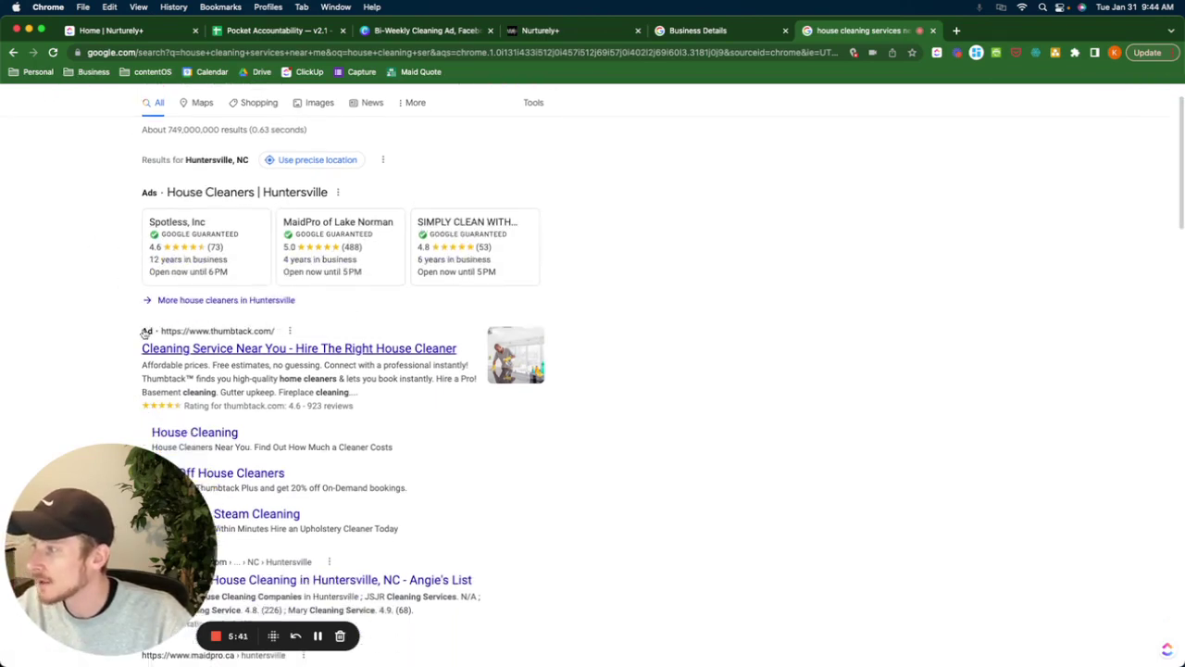
{"action": "scroll", "coordinate": [141, 315], "scroll_direction": "down", "scroll_amount": 1}
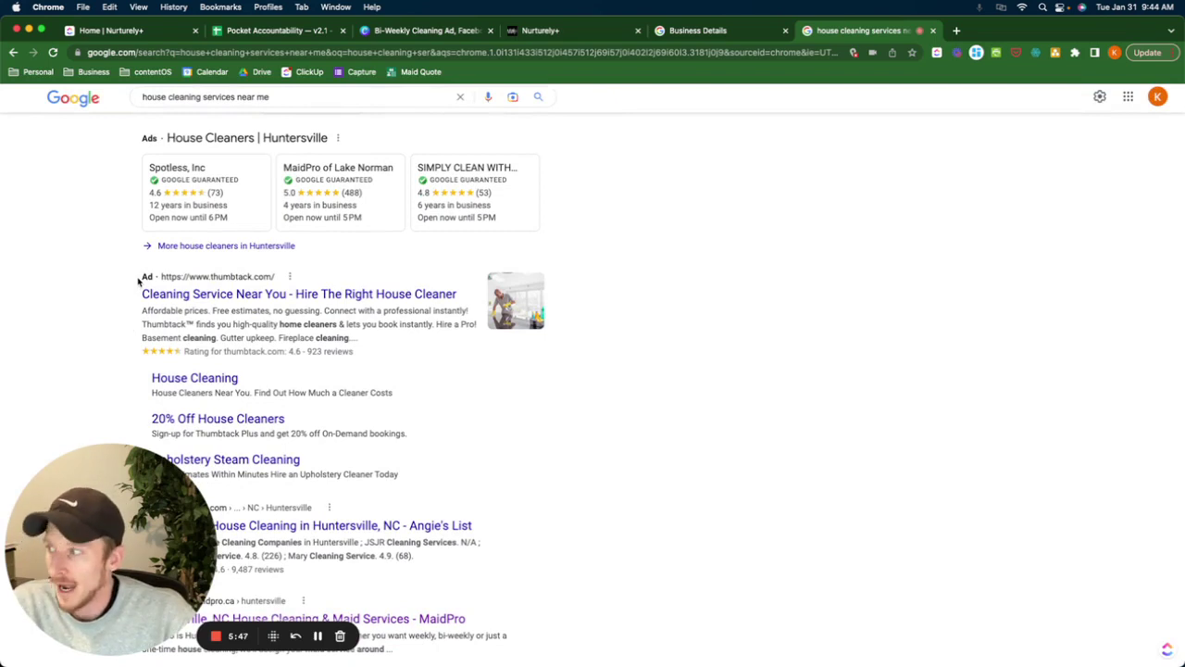
{"action": "scroll", "coordinate": [139, 281], "scroll_direction": "up", "scroll_amount": 2}
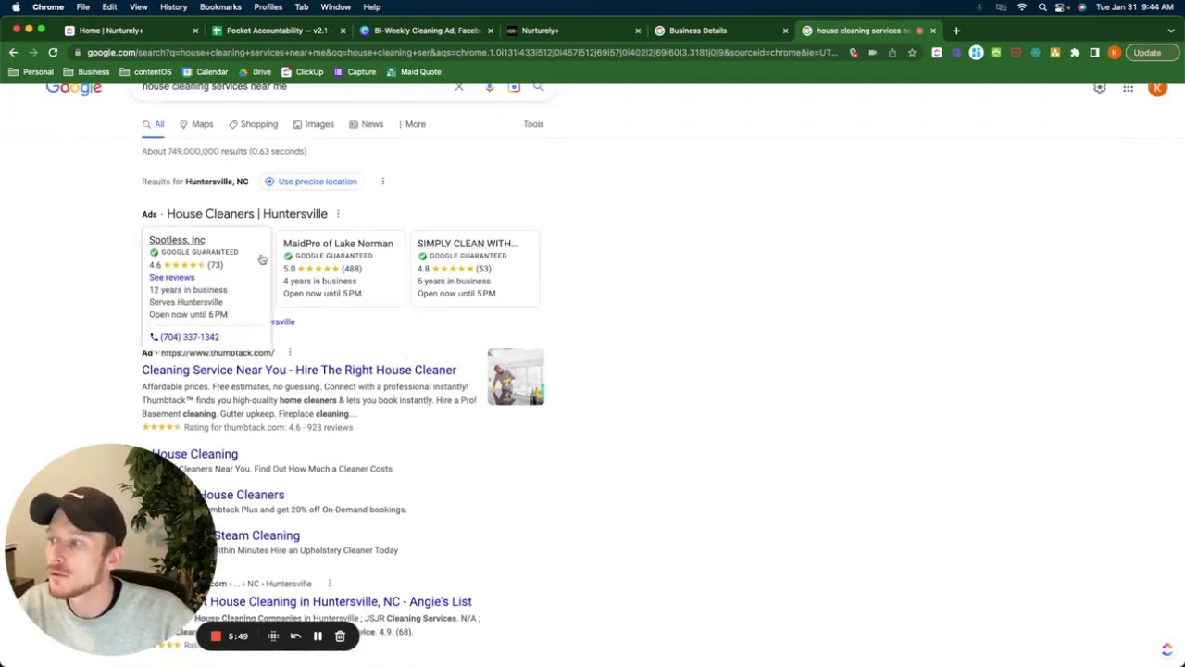
{"action": "mouse_move", "coordinate": [532, 258]}
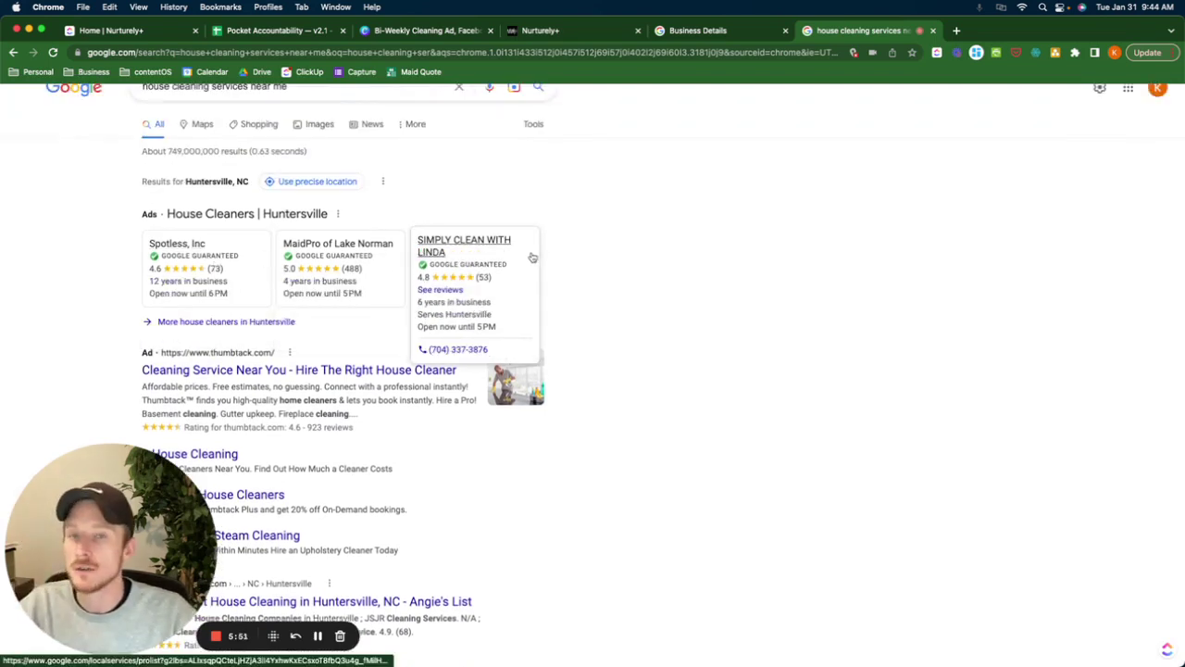
{"action": "mouse_move", "coordinate": [380, 257]}
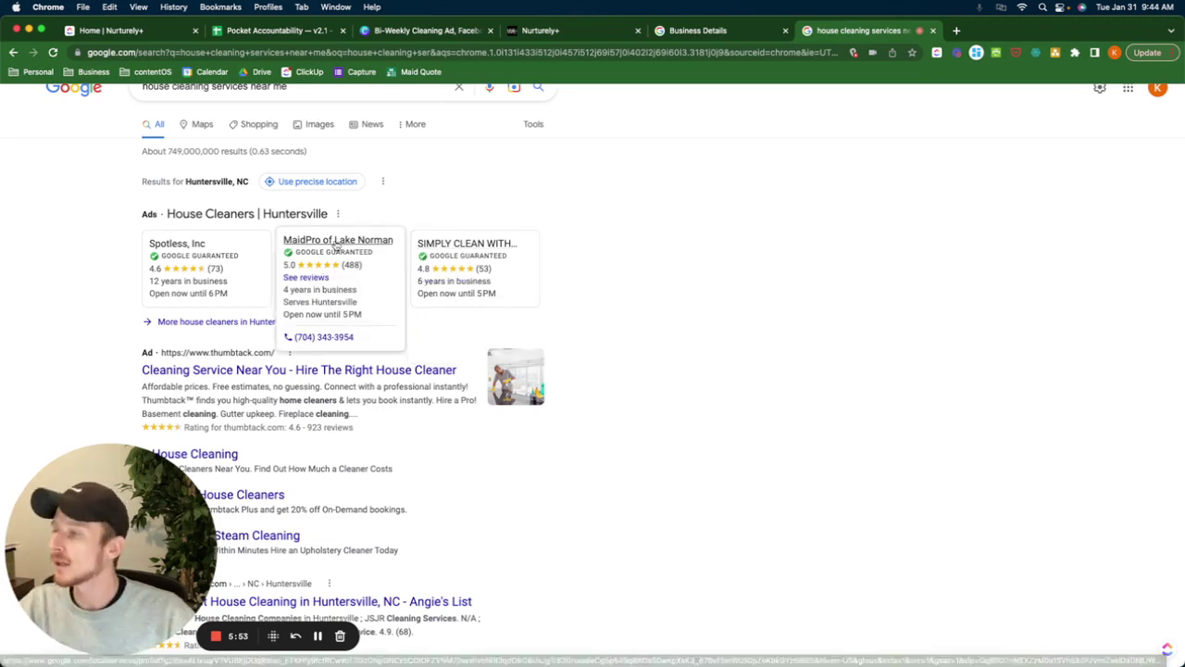
{"action": "scroll", "coordinate": [618, 268], "scroll_direction": "up", "scroll_amount": 1}
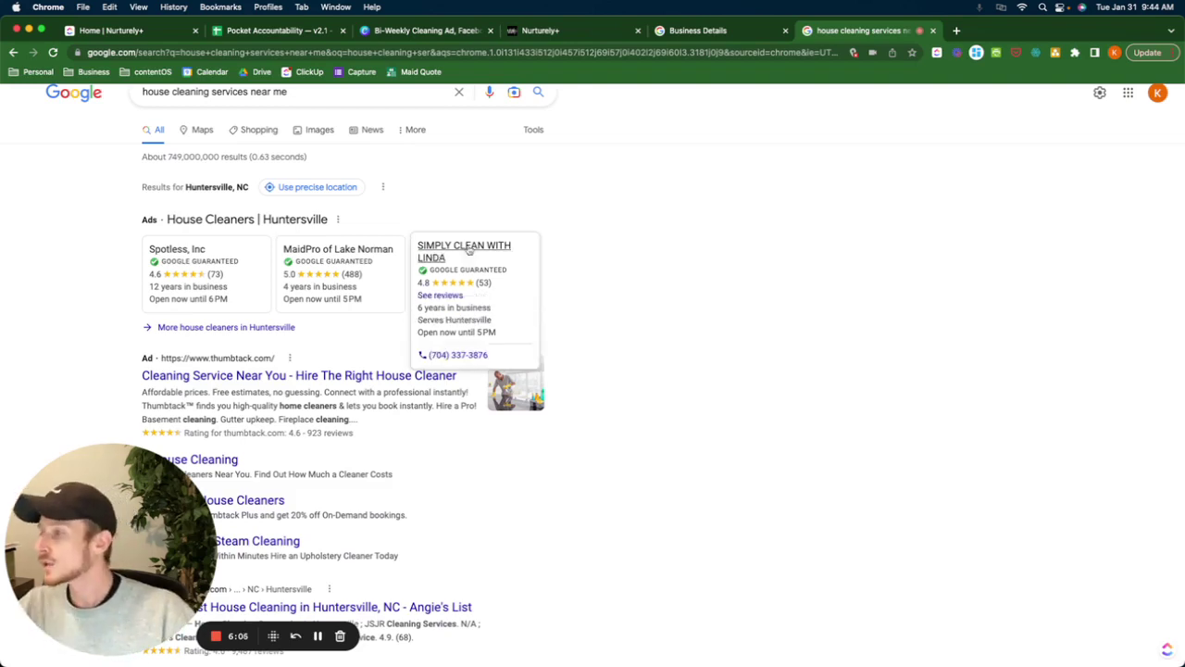
{"action": "mouse_move", "coordinate": [252, 282]}
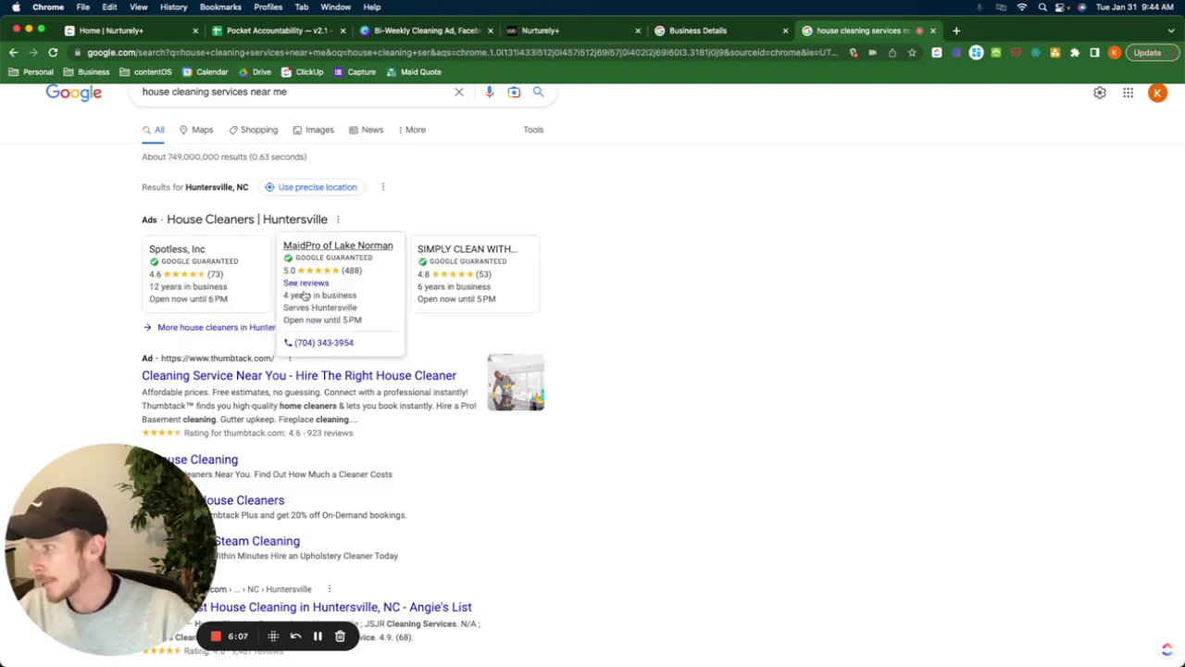
{"action": "scroll", "coordinate": [269, 278], "scroll_direction": "down", "scroll_amount": 2}
{"action": "scroll", "coordinate": [273, 306], "scroll_direction": "down", "scroll_amount": 5}
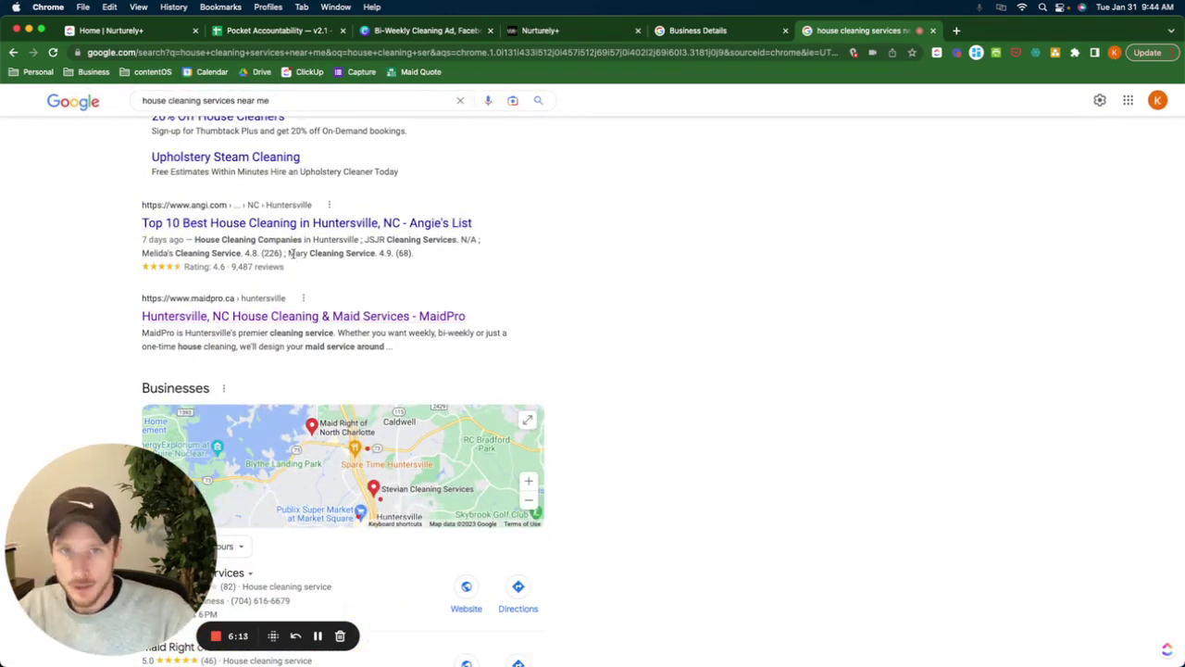
{"action": "scroll", "coordinate": [292, 252], "scroll_direction": "down", "scroll_amount": 2}
{"action": "scroll", "coordinate": [362, 417], "scroll_direction": "down", "scroll_amount": 2}
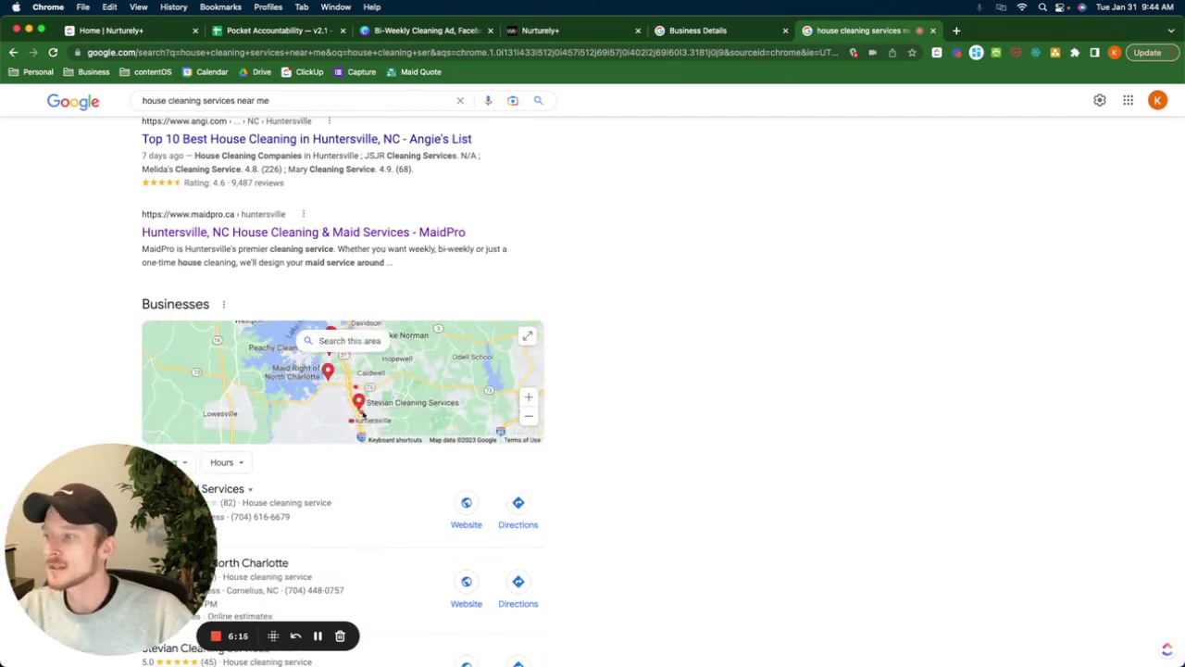
{"action": "scroll", "coordinate": [582, 384], "scroll_direction": "down", "scroll_amount": 2}
{"action": "scroll", "coordinate": [355, 410], "scroll_direction": "down", "scroll_amount": 3}
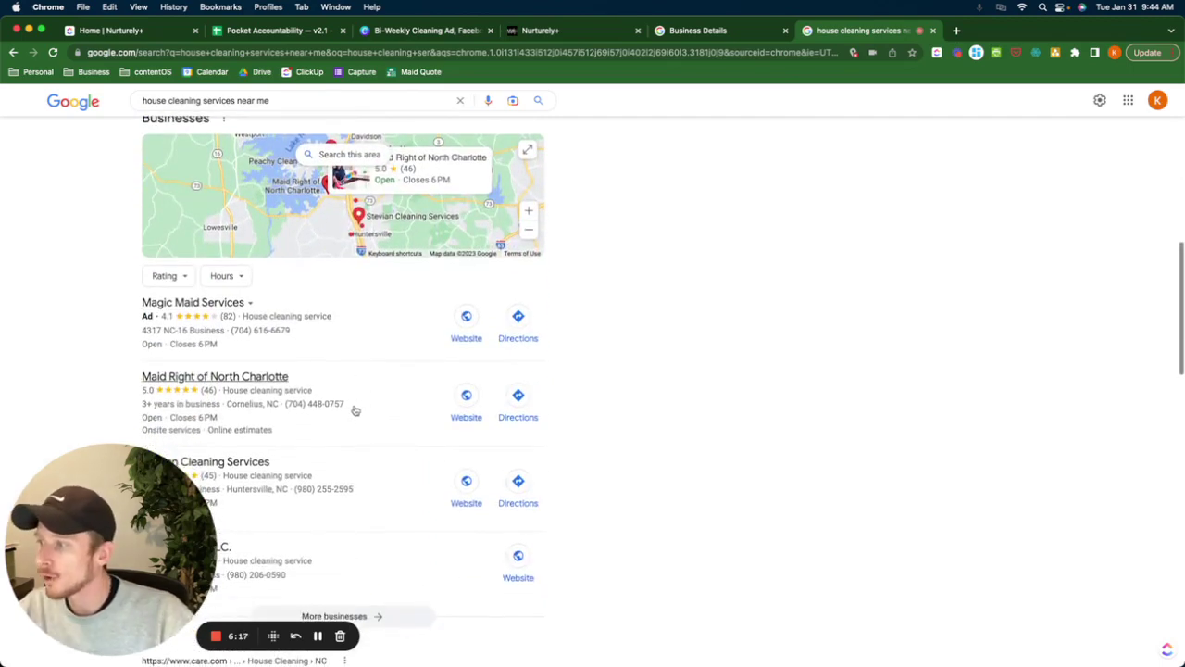
{"action": "scroll", "coordinate": [507, 316], "scroll_direction": "up", "scroll_amount": 6}
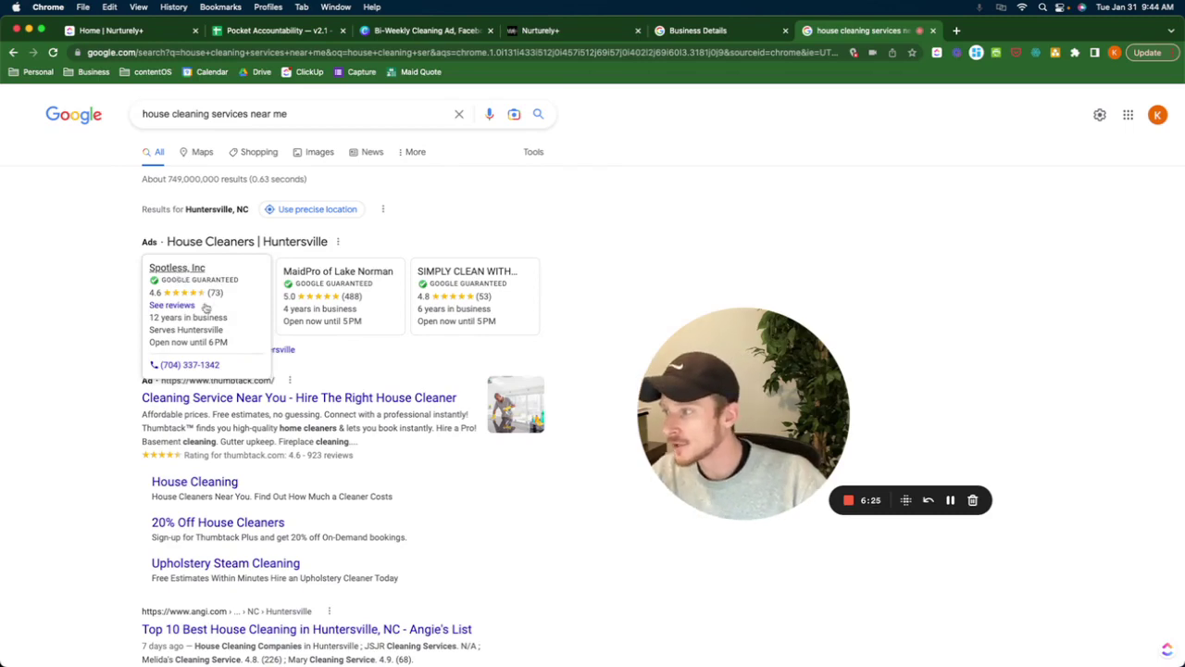
Step: Browse the Huntersville house-cleaner results and Google Guaranteed ads, then return to the signup tab
{"action": "scroll", "coordinate": [232, 417], "scroll_direction": "down", "scroll_amount": 5}
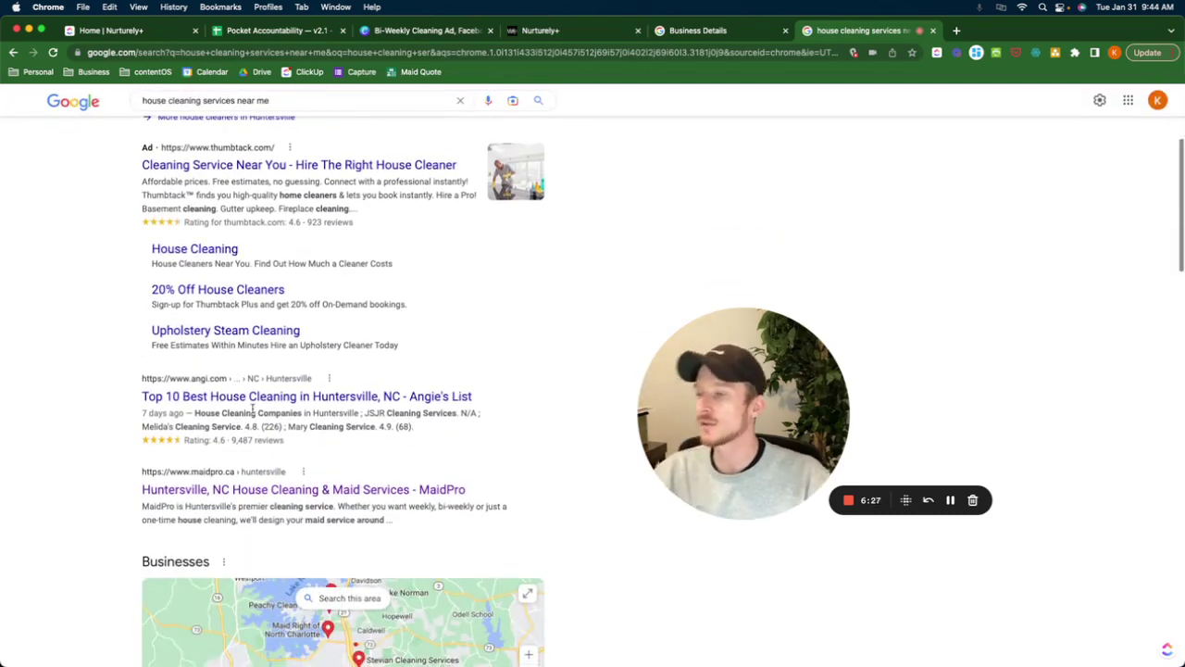
{"action": "scroll", "coordinate": [237, 409], "scroll_direction": "down", "scroll_amount": 5}
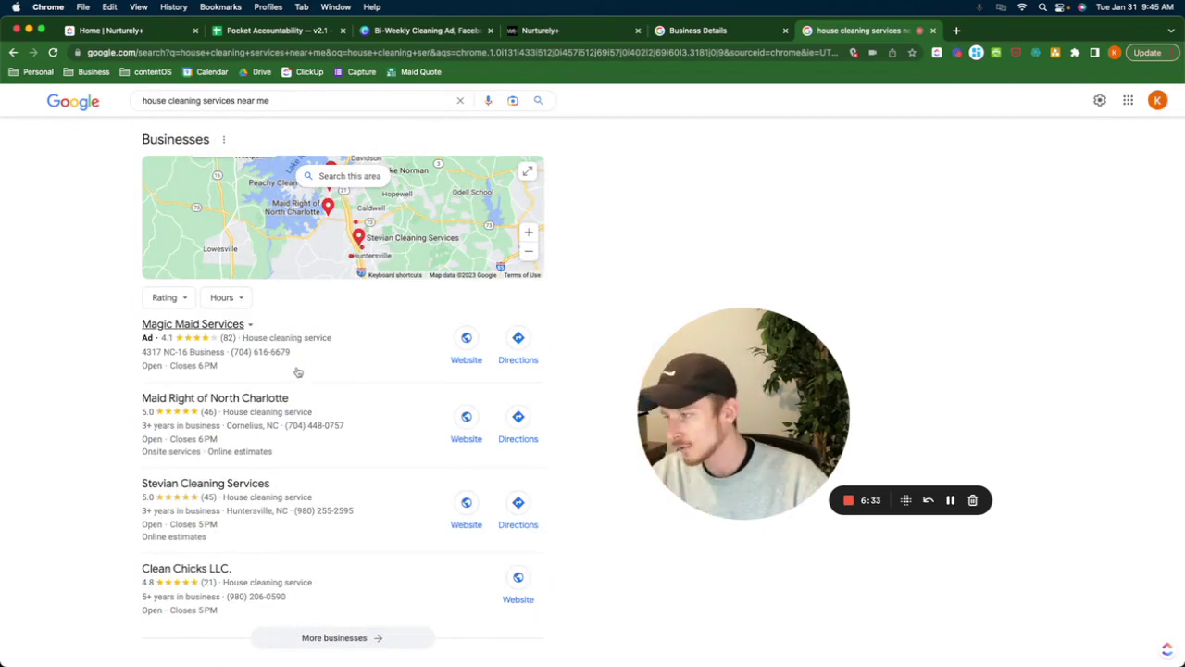
{"action": "scroll", "coordinate": [301, 368], "scroll_direction": "down", "scroll_amount": 3}
{"action": "scroll", "coordinate": [299, 356], "scroll_direction": "down", "scroll_amount": 5}
{"action": "scroll", "coordinate": [294, 348], "scroll_direction": "down", "scroll_amount": 10}
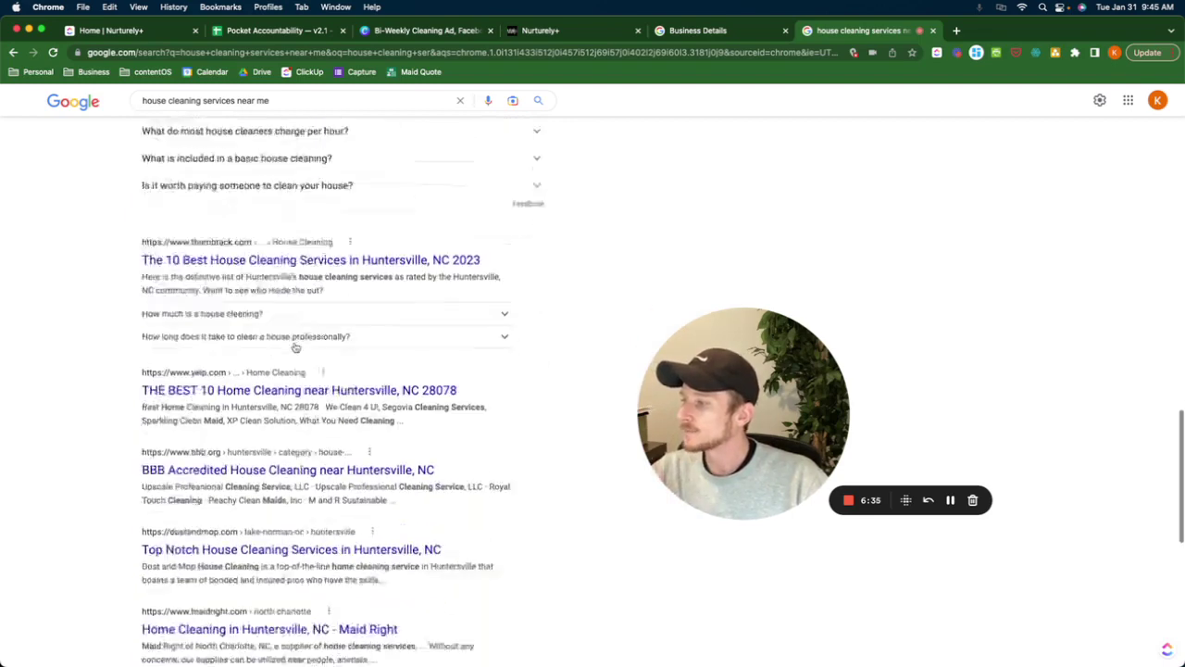
{"action": "scroll", "coordinate": [295, 345], "scroll_direction": "up", "scroll_amount": 2}
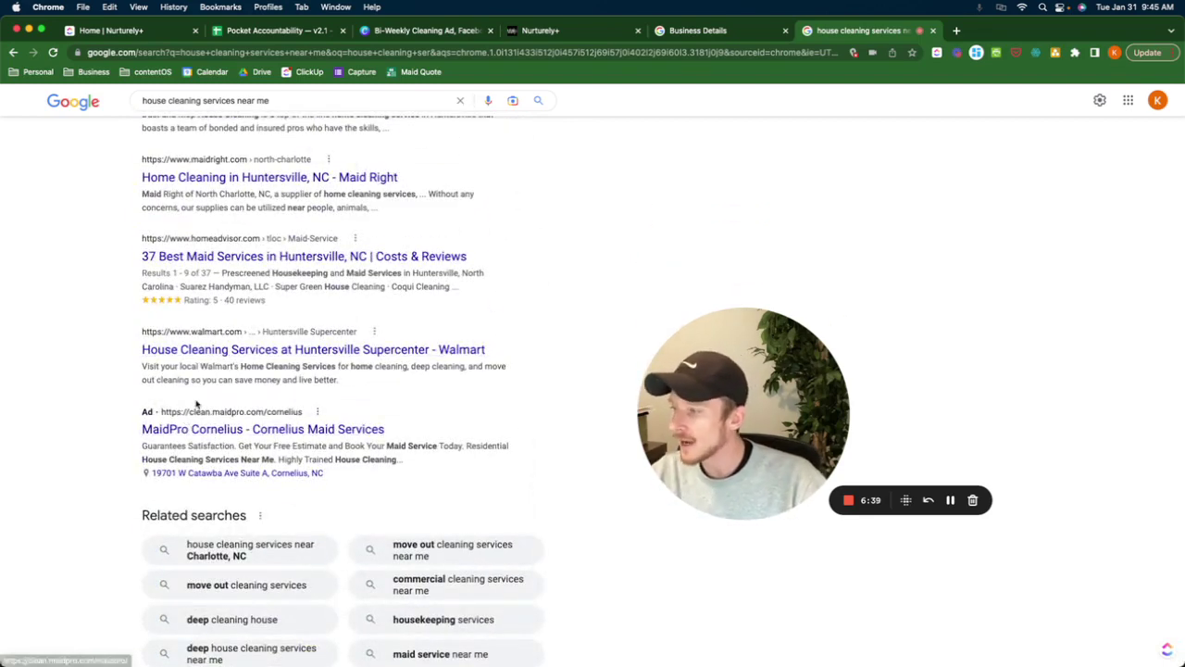
{"action": "scroll", "coordinate": [203, 402], "scroll_direction": "up", "scroll_amount": 20}
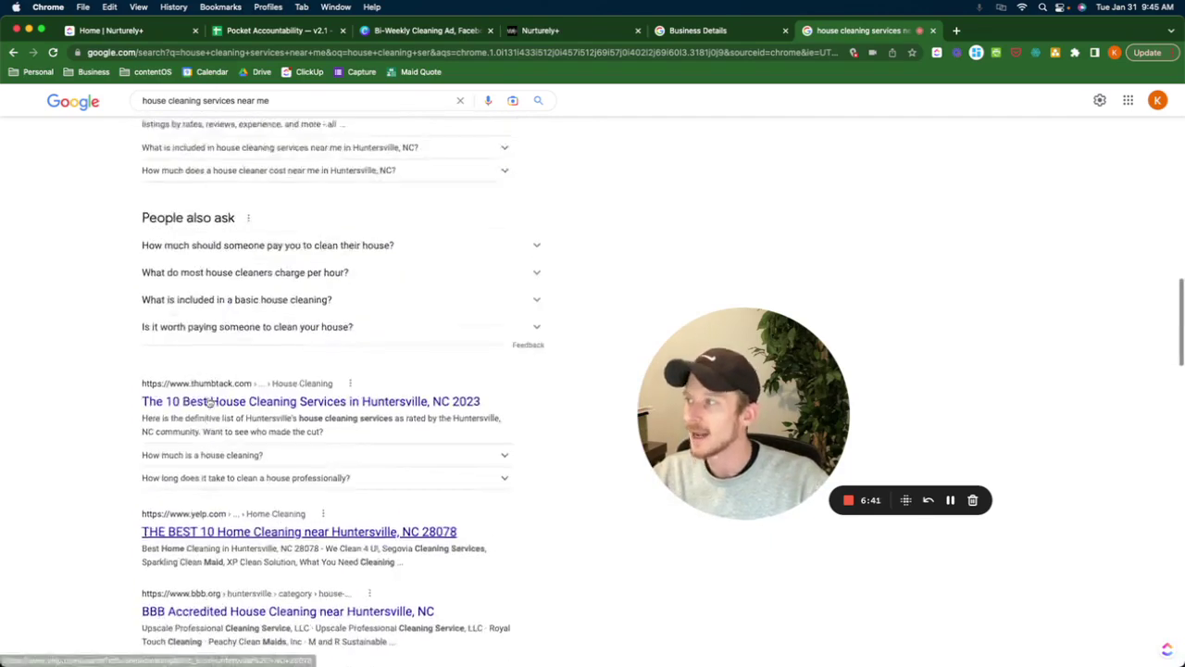
{"action": "scroll", "coordinate": [208, 398], "scroll_direction": "up", "scroll_amount": 2}
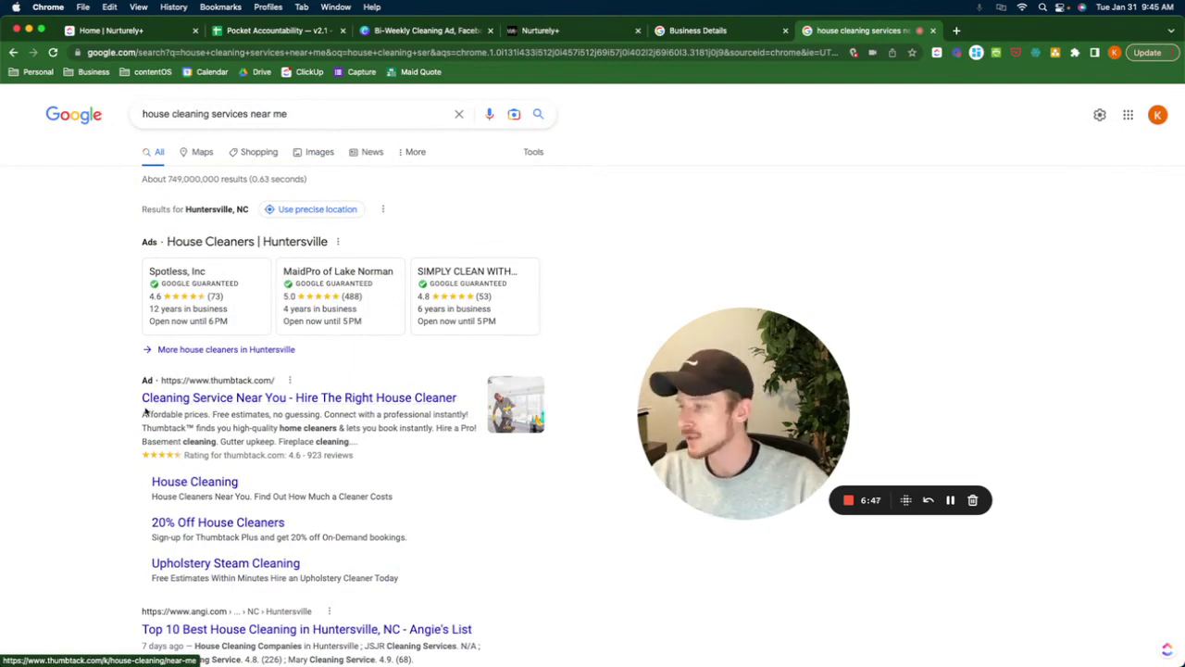
{"action": "scroll", "coordinate": [126, 398], "scroll_direction": "down", "scroll_amount": 2}
{"action": "scroll", "coordinate": [124, 399], "scroll_direction": "up", "scroll_amount": 2}
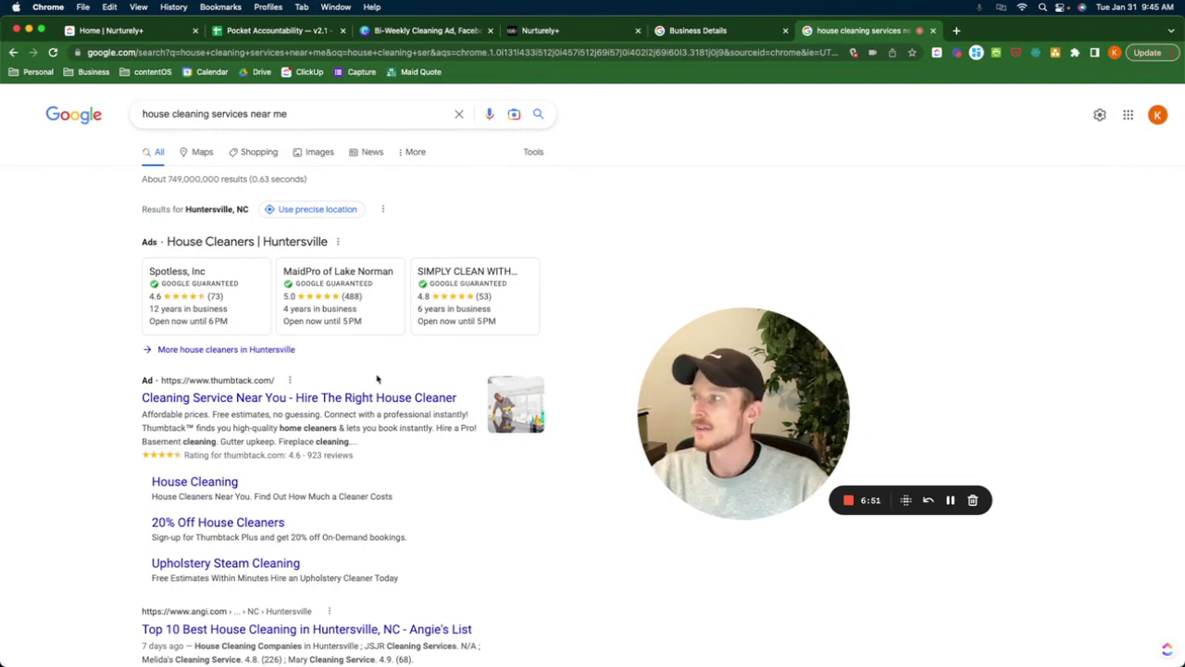
{"action": "scroll", "coordinate": [335, 393], "scroll_direction": "down", "scroll_amount": 2}
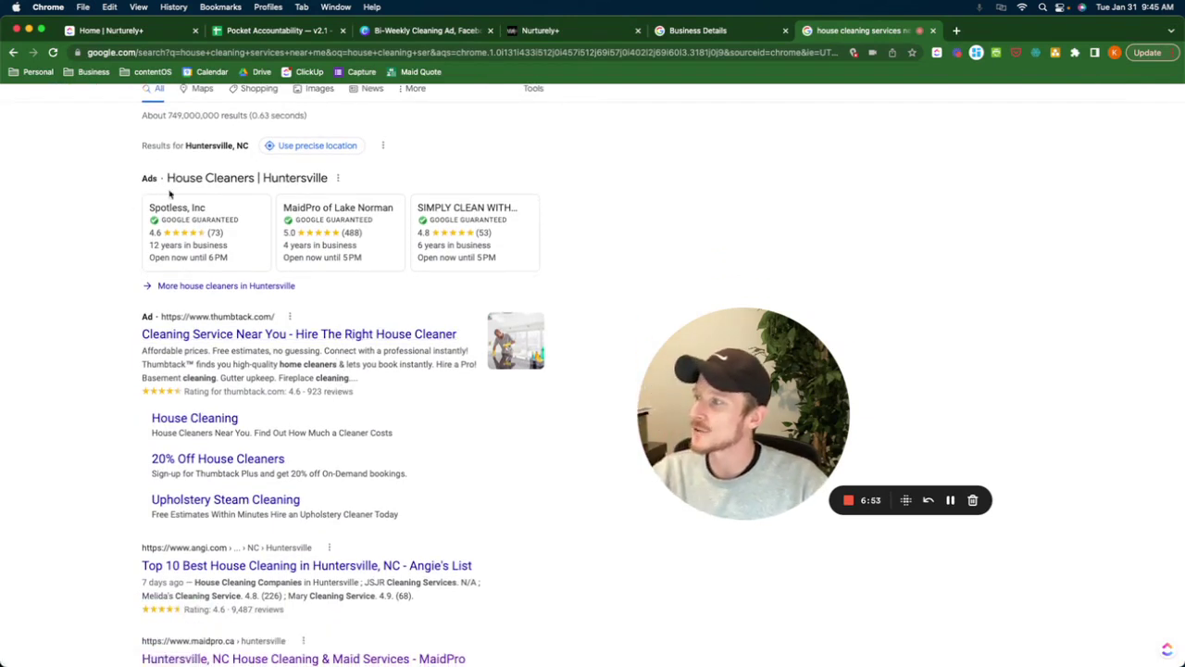
{"action": "mouse_move", "coordinate": [257, 259]}
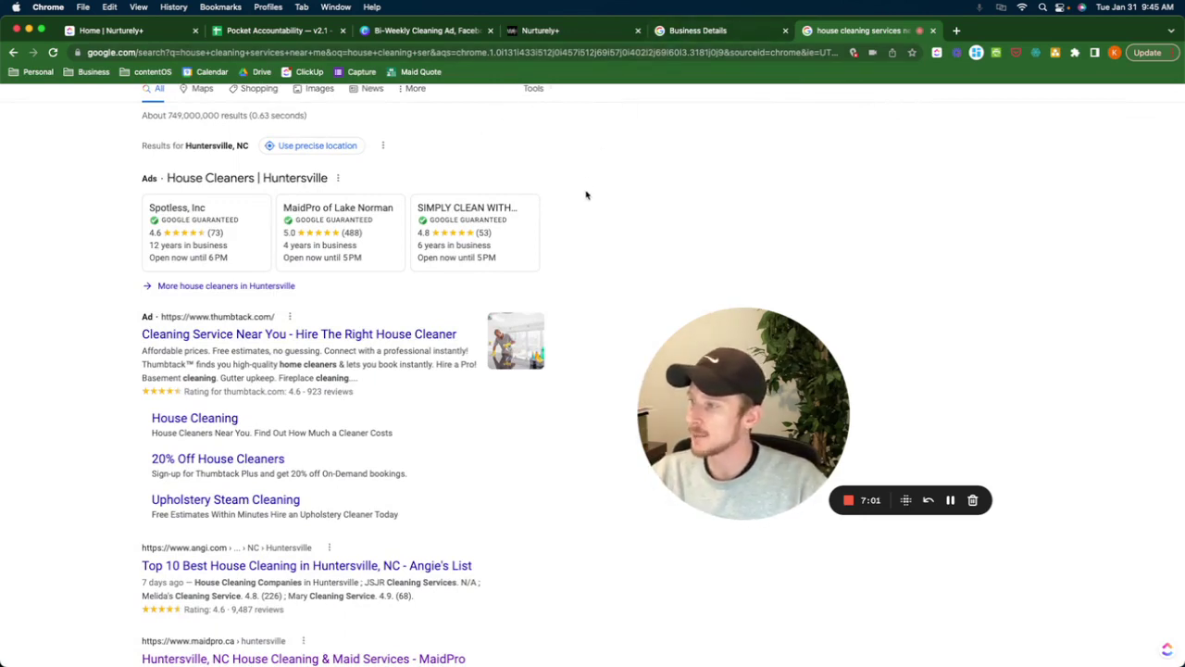
{"action": "mouse_move", "coordinate": [306, 223]}
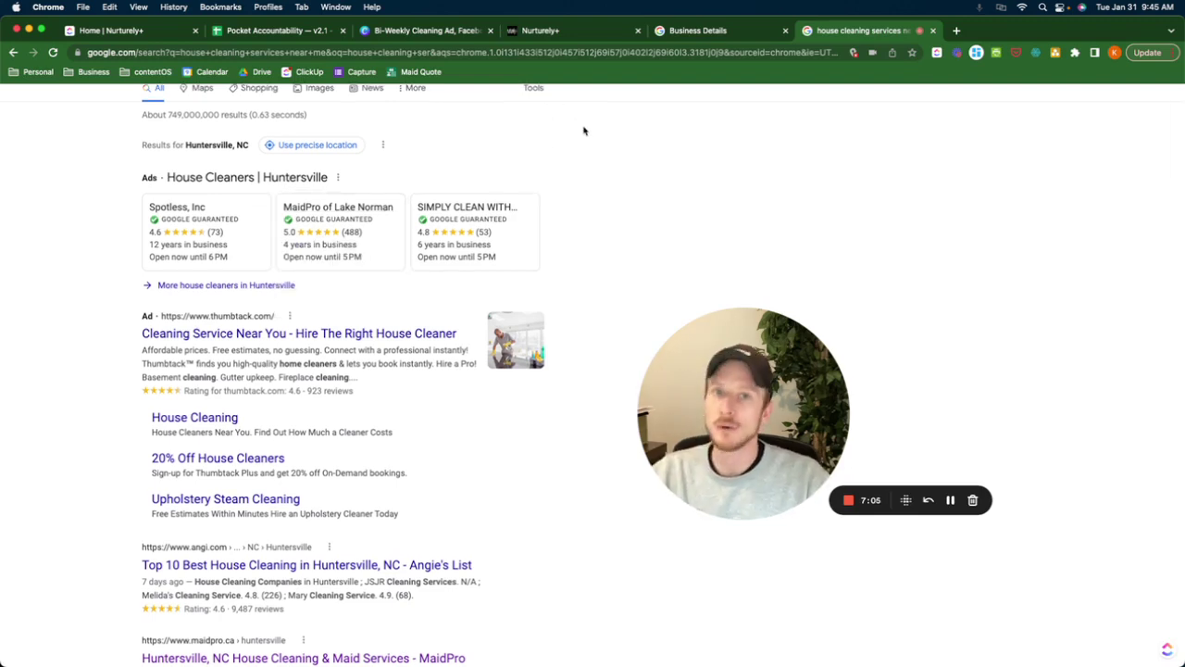
{"action": "scroll", "coordinate": [676, 97], "scroll_direction": "down", "scroll_amount": 1}
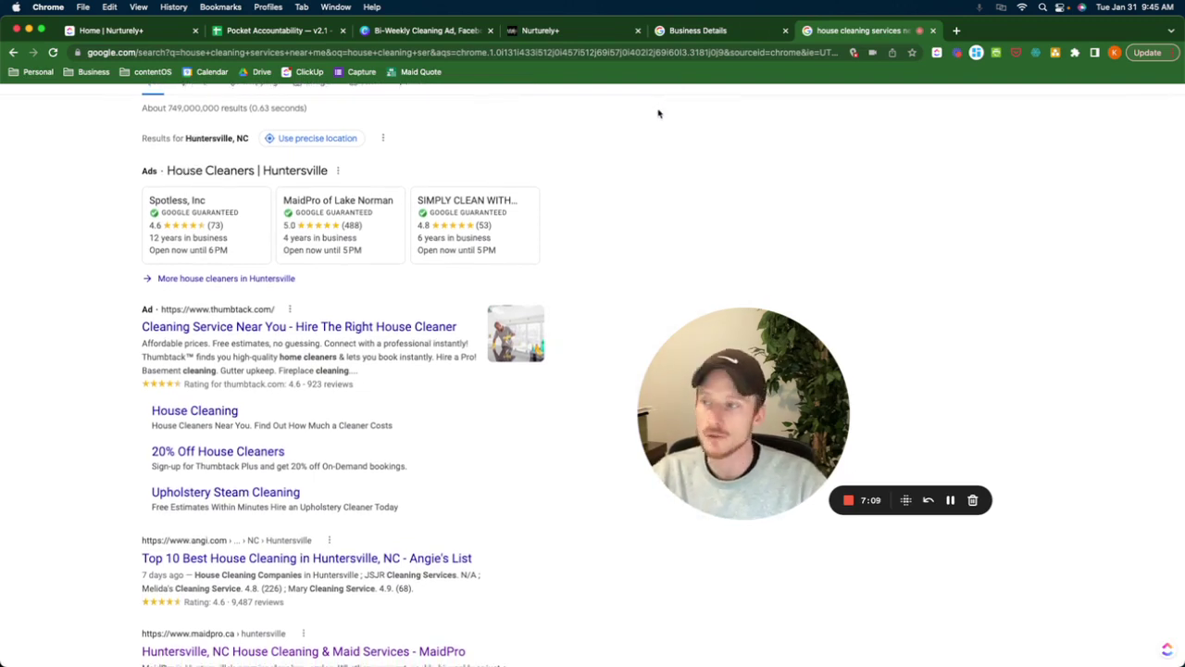
{"action": "left_click", "coordinate": [687, 31]}
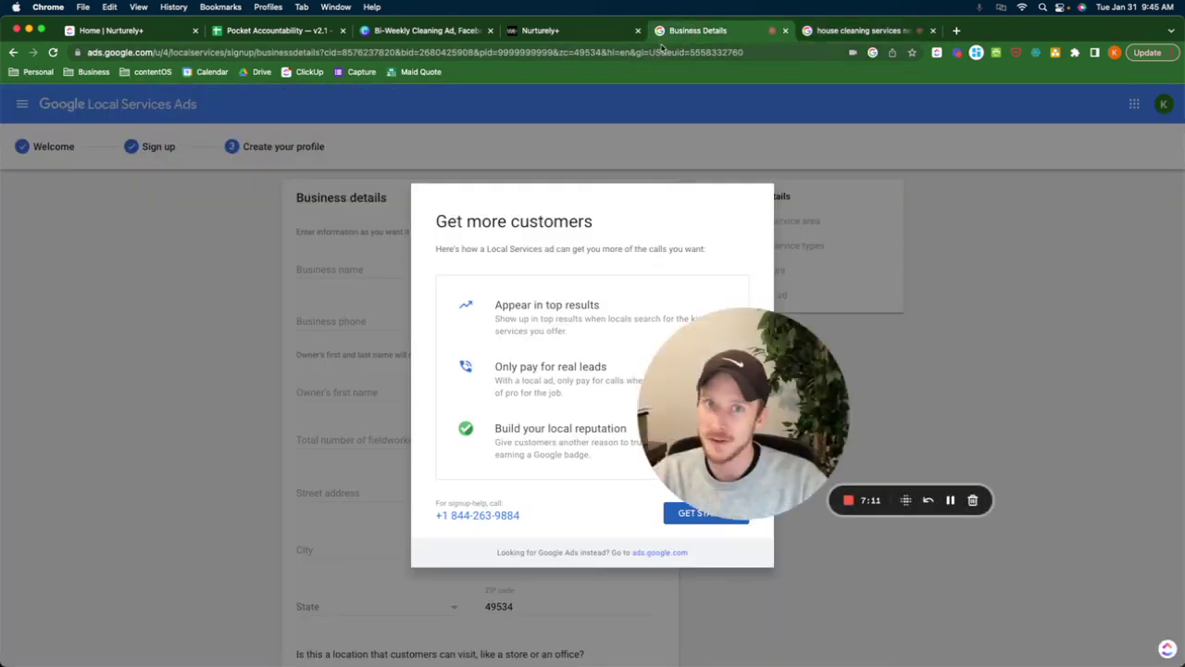
Step: Read the top results, pay-for-real-leads and local reputation benefits, then choose Get Started
{"action": "left_click_drag", "start_coordinate": [716, 394], "coordinate": [110, 531]}
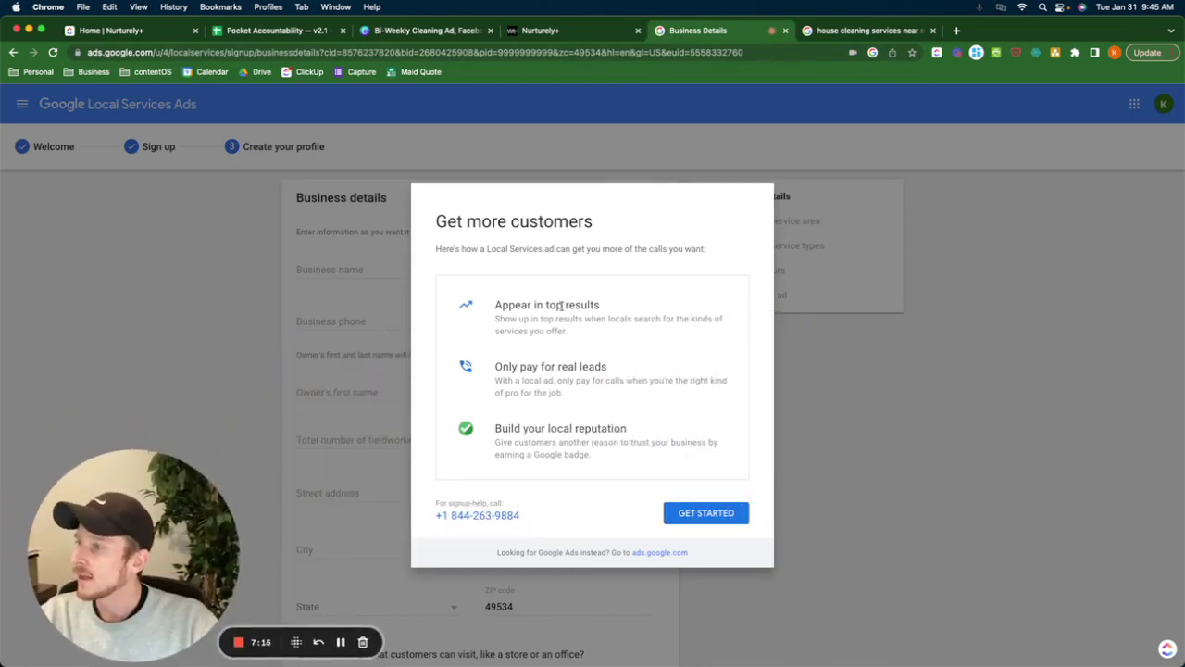
{"action": "left_click_drag", "start_coordinate": [506, 305], "coordinate": [638, 346]}
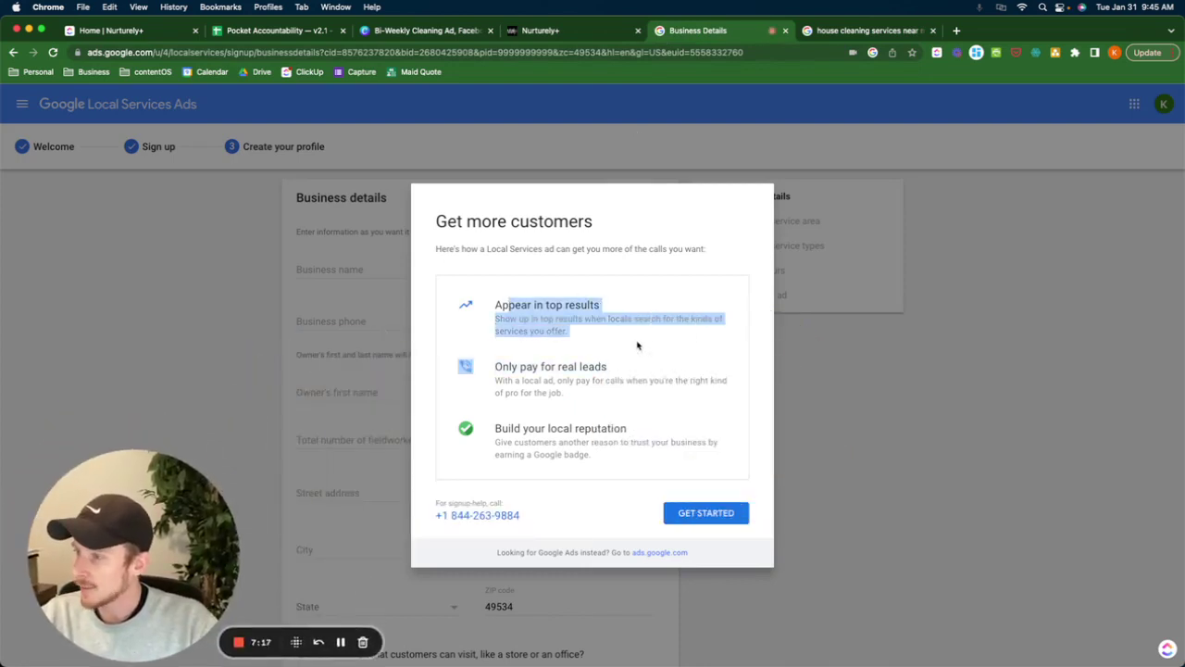
{"action": "left_click_drag", "start_coordinate": [489, 367], "coordinate": [624, 398]}
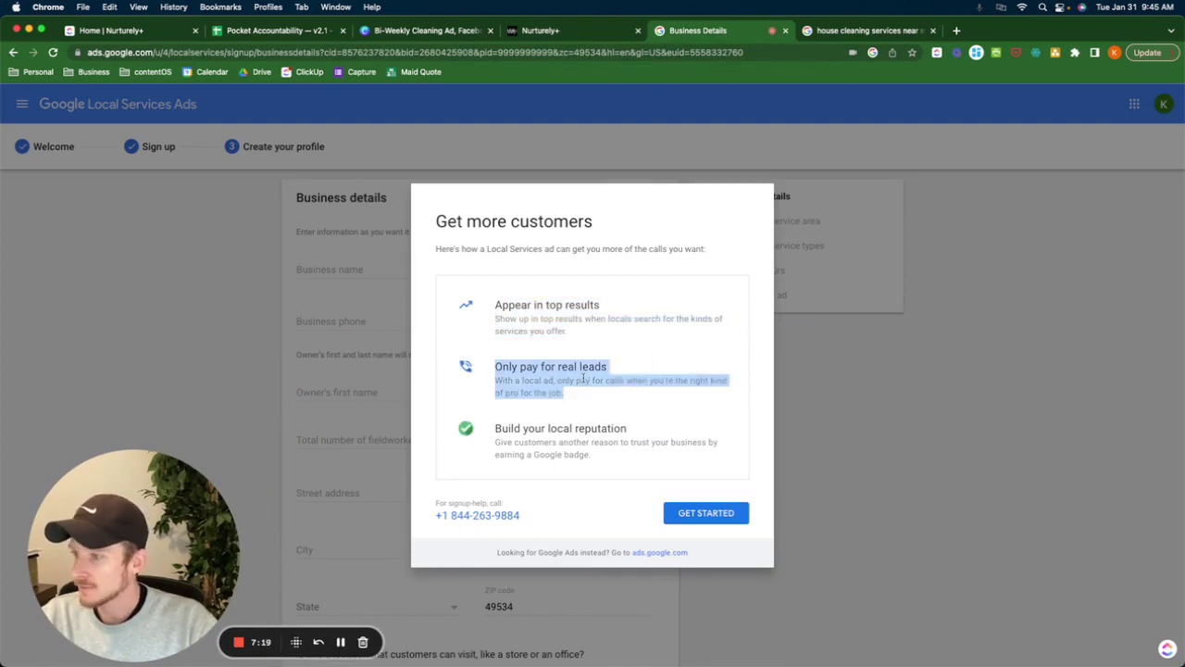
{"action": "left_click", "coordinate": [609, 375]}
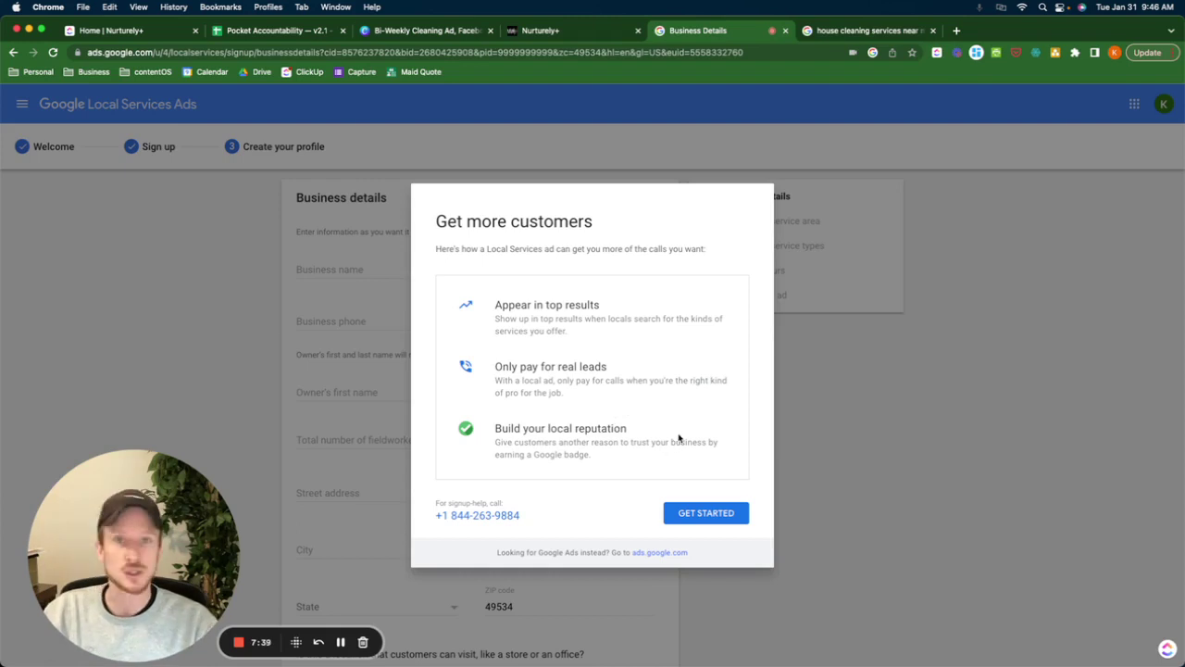
{"action": "left_click_drag", "start_coordinate": [600, 465], "coordinate": [393, 424]}
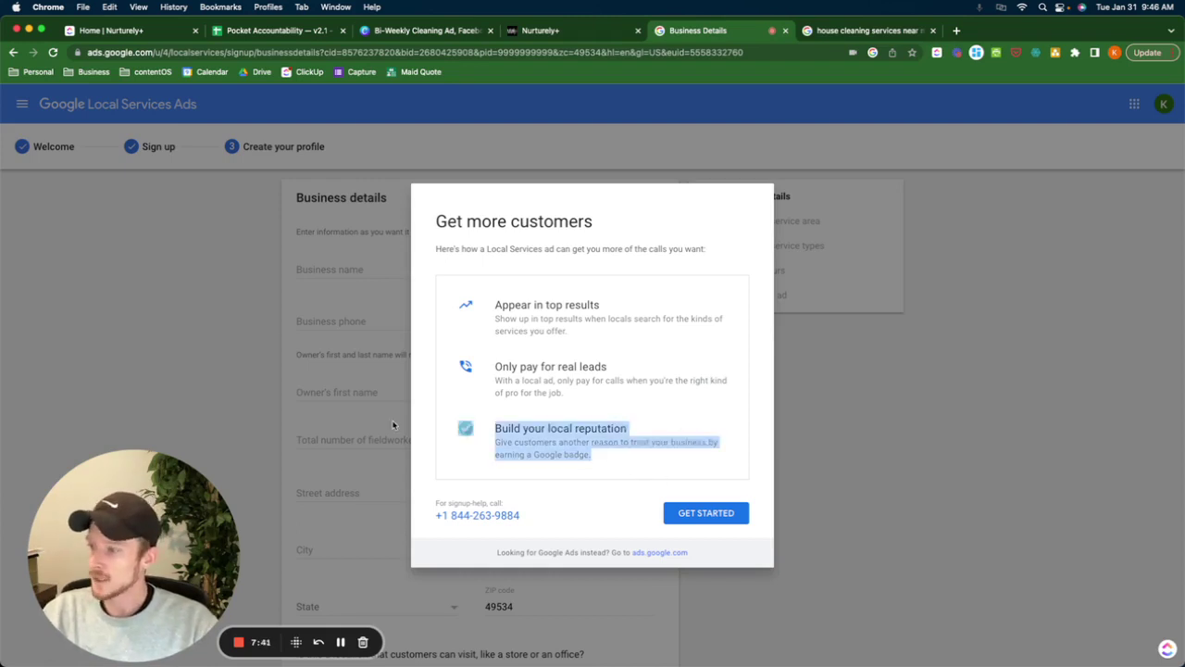
{"action": "left_click", "coordinate": [708, 515]}
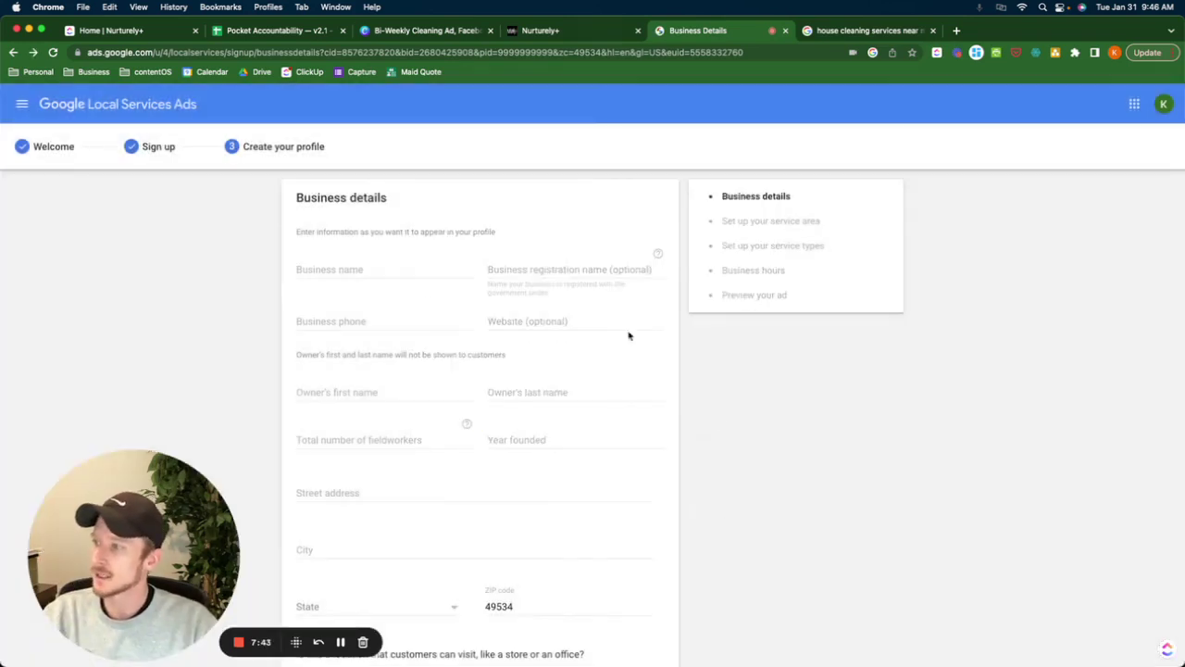
Step: Enter 'Custom Maids, Grand Rapids' as the business name, then switch to Nurturely+
{"action": "scroll", "coordinate": [420, 376], "scroll_direction": "down", "scroll_amount": 5}
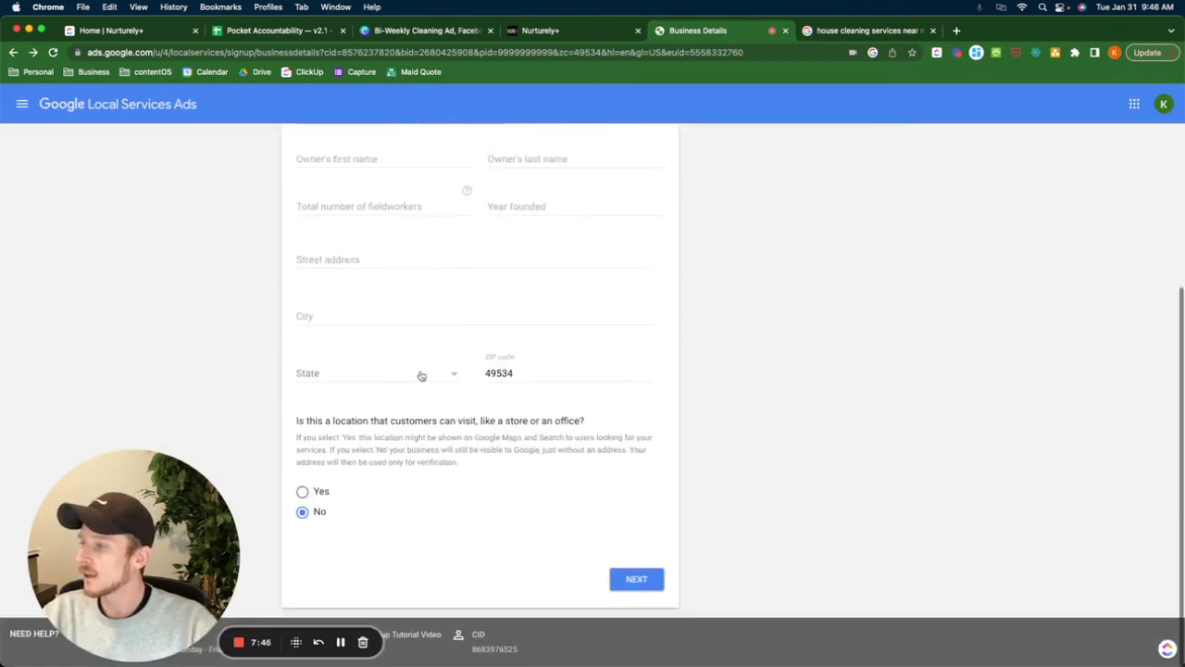
{"action": "scroll", "coordinate": [436, 371], "scroll_direction": "up", "scroll_amount": 5}
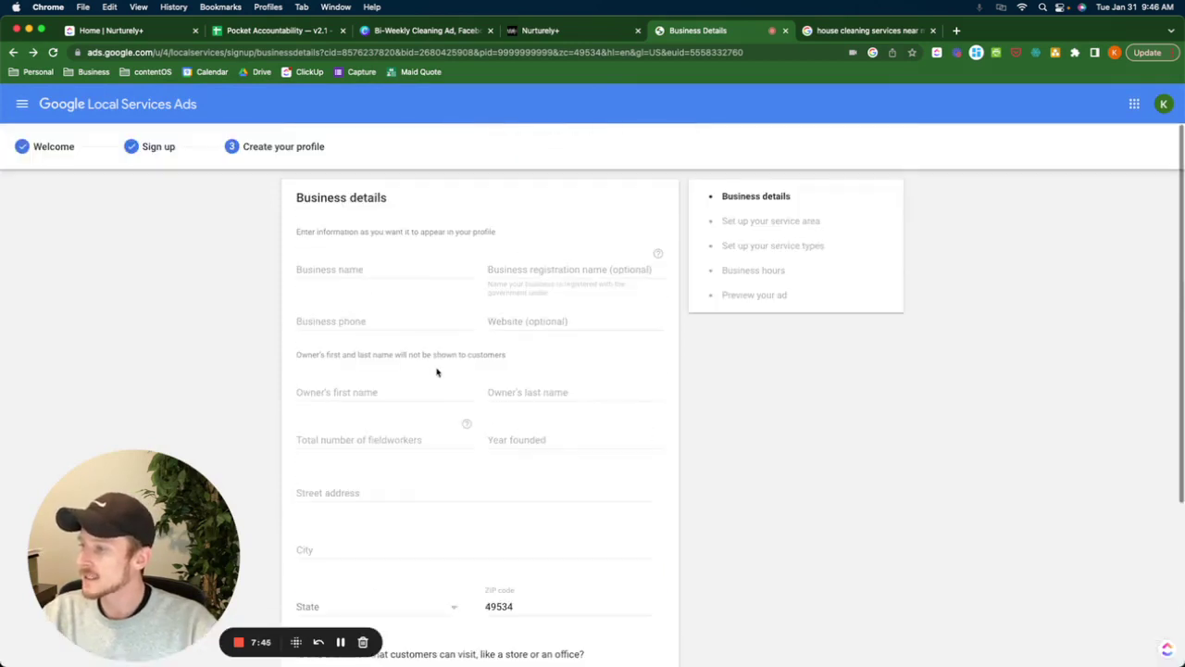
{"action": "left_click", "coordinate": [387, 268]}
{"action": "type", "text": "Custom "}
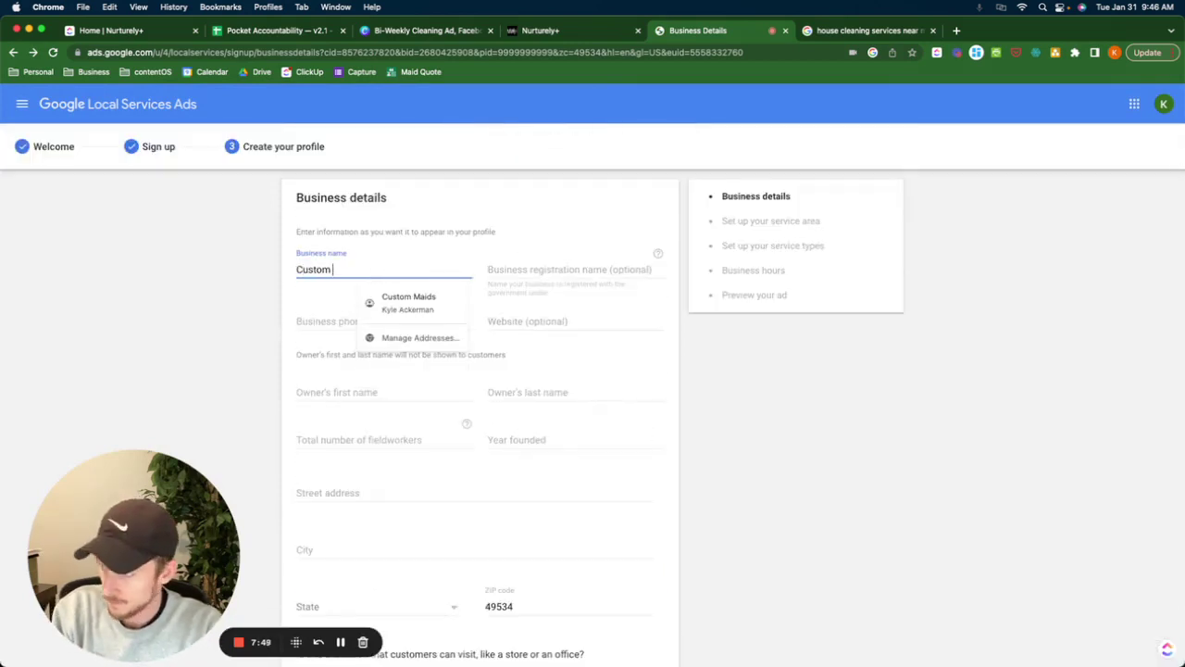
{"action": "type", "text": "Maids, Grand Rapids"}
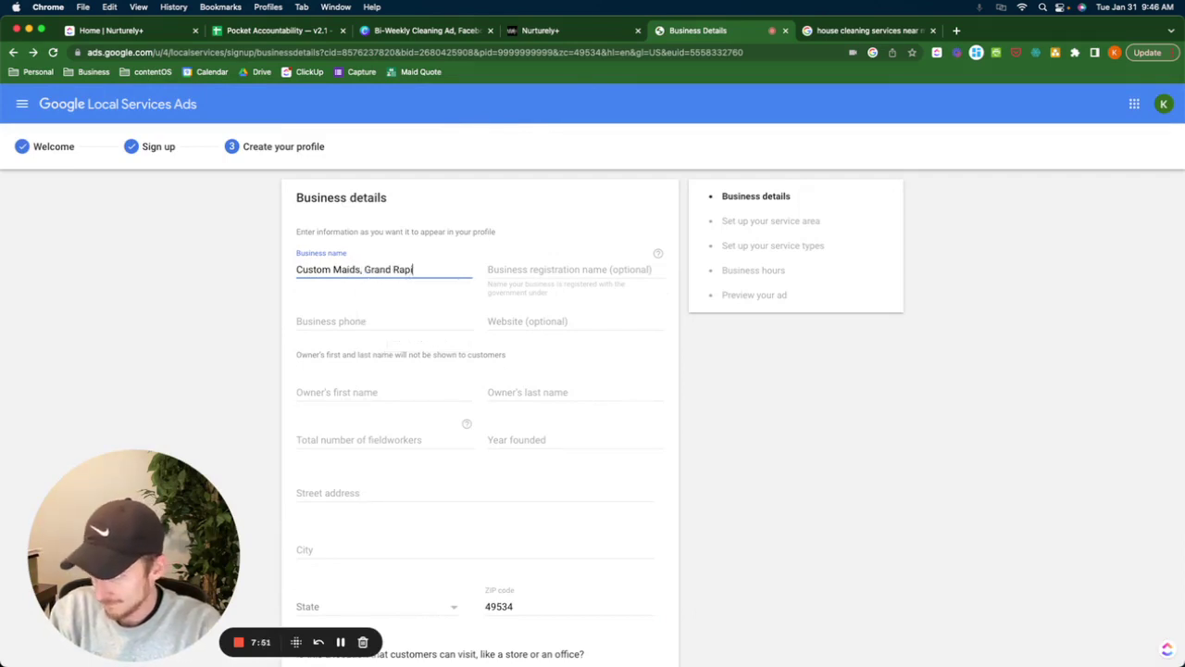
{"action": "key", "text": "Tab"}
{"action": "key", "text": "Tab"}
{"action": "type", "text": "1"}
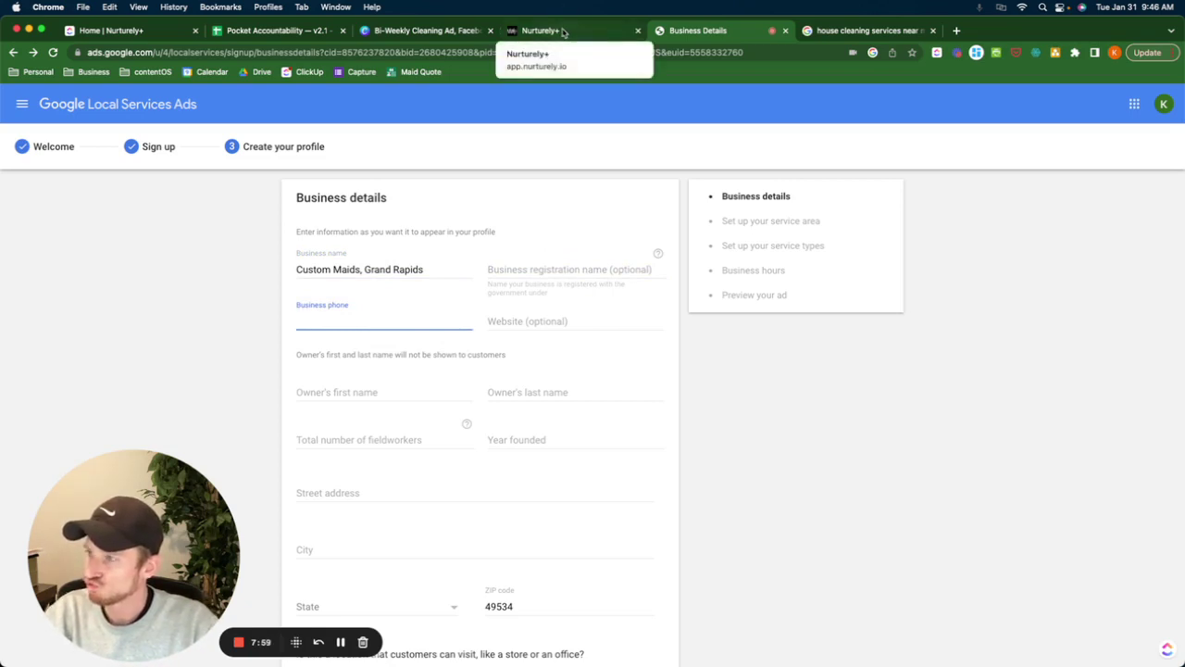
{"action": "left_click", "coordinate": [563, 31]}
Step: Switch to the Blue Lavender Cleaning Services sub-account and copy its phone number from Settings
{"action": "left_click", "coordinate": [65, 136]}
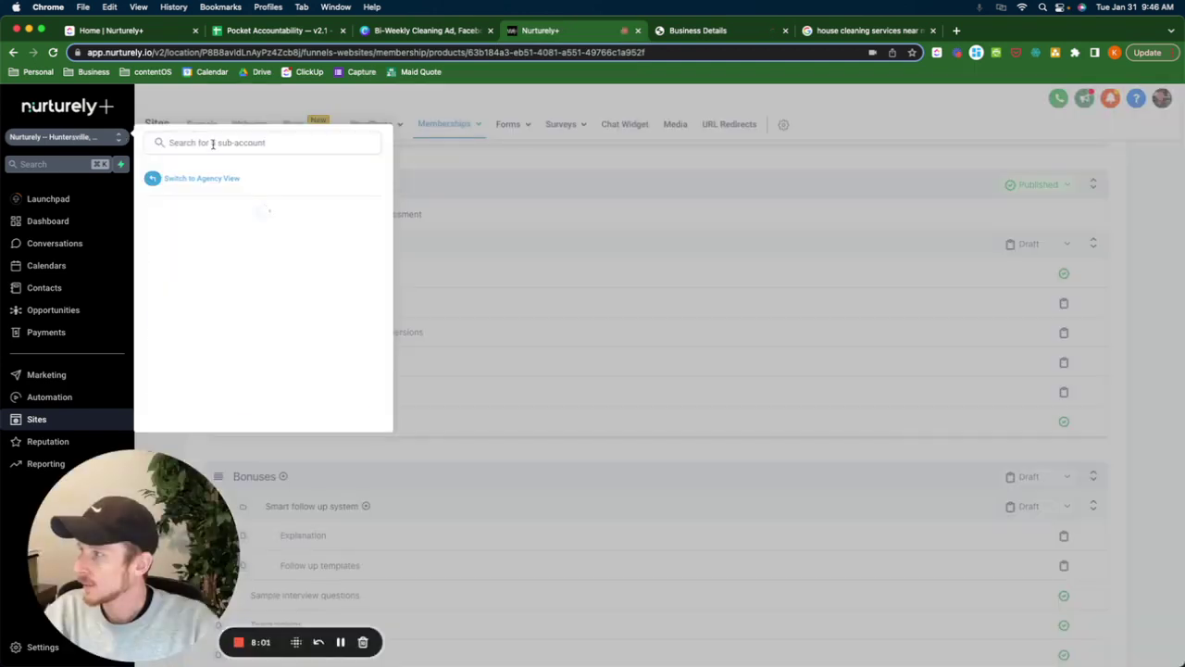
{"action": "type", "text": "lav"}
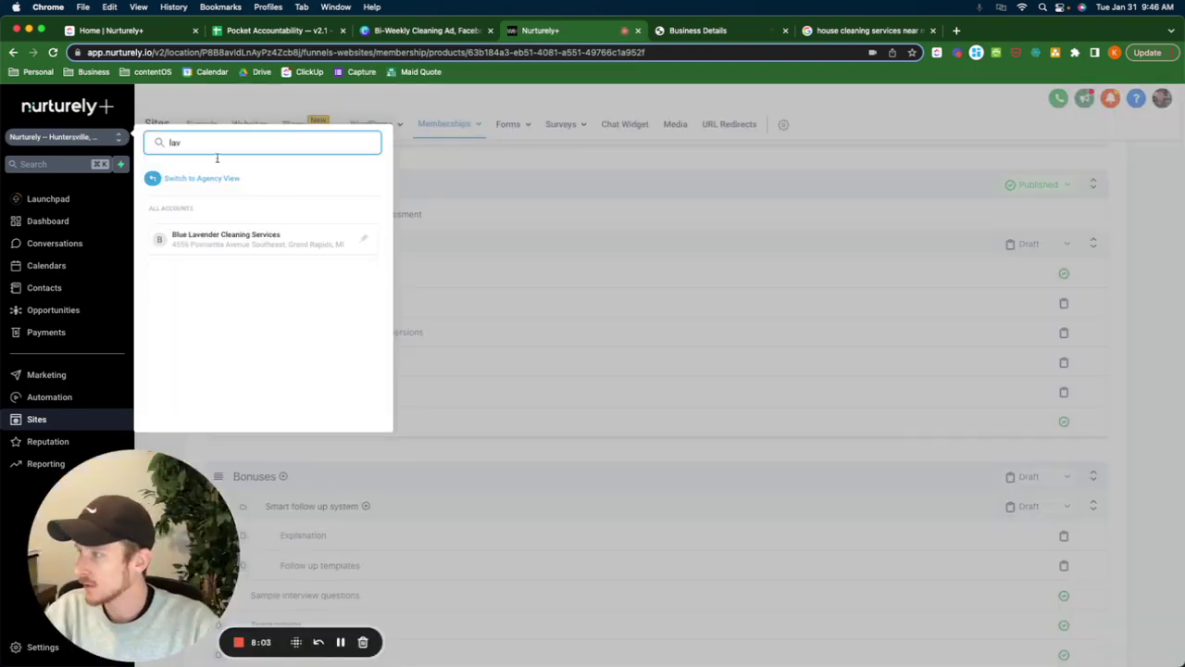
{"action": "left_click", "coordinate": [225, 237]}
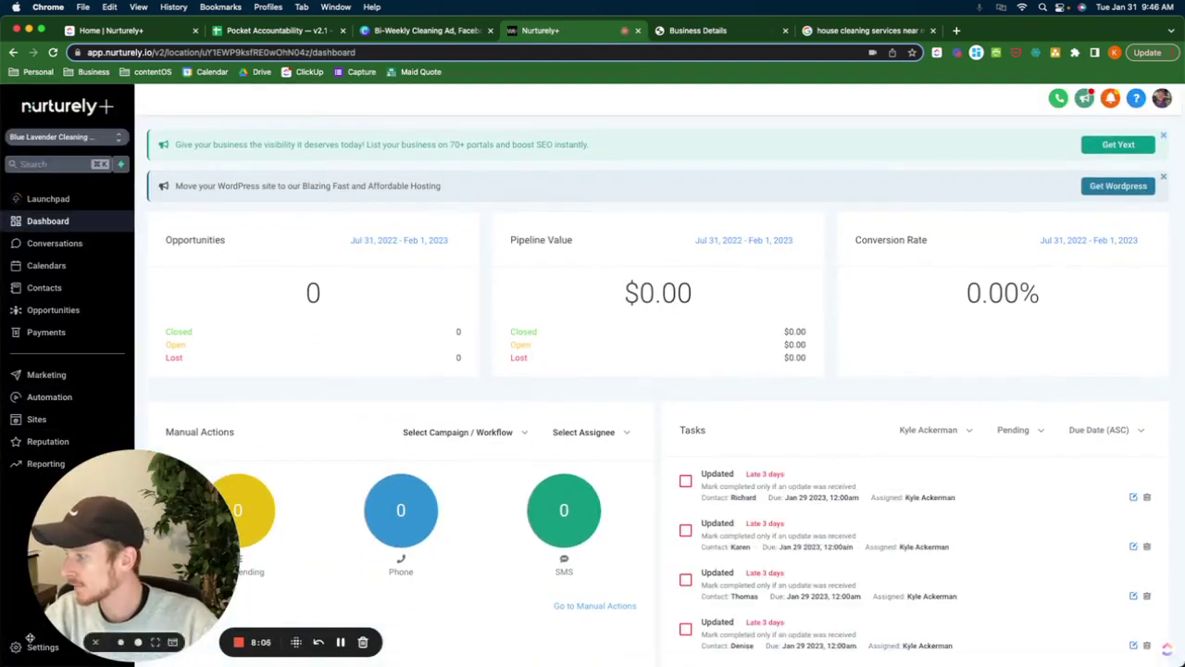
{"action": "left_click", "coordinate": [37, 647]}
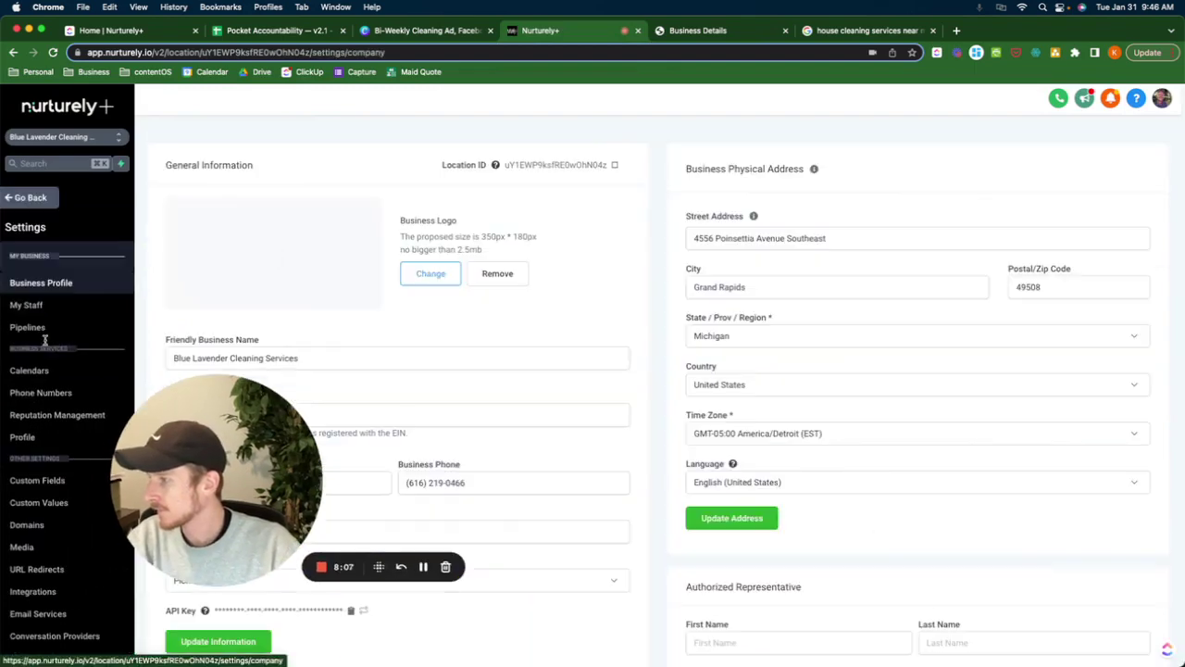
{"action": "left_click", "coordinate": [40, 382]}
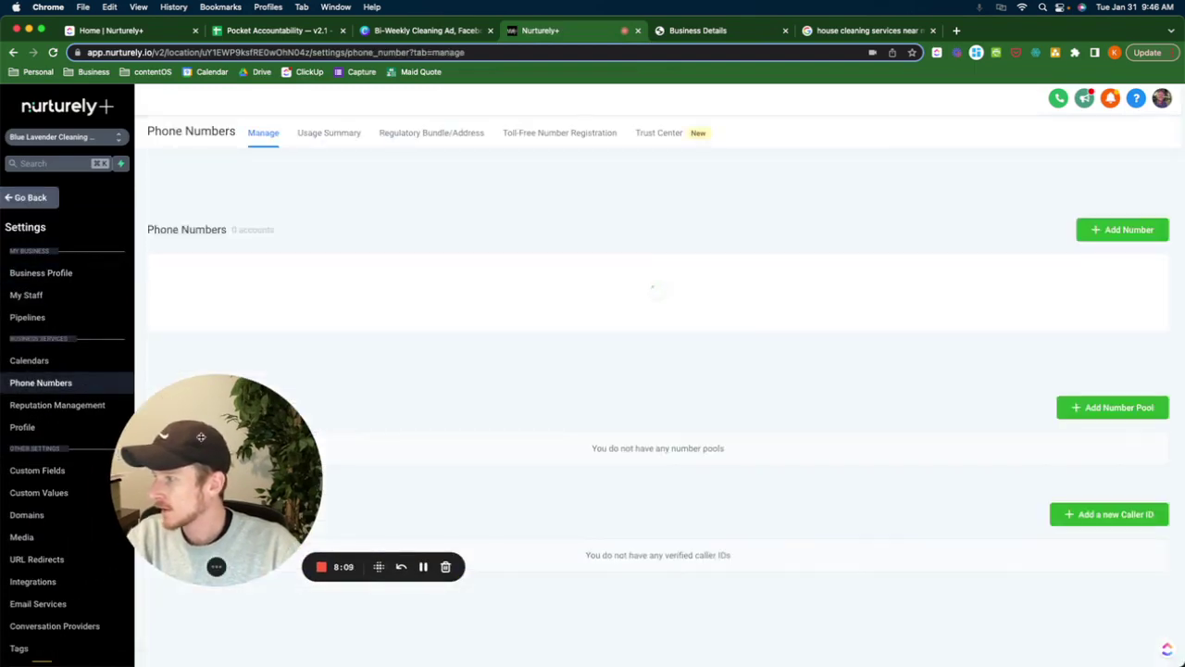
{"action": "left_click_drag", "start_coordinate": [567, 419], "coordinate": [490, 421]}
{"action": "key", "text": "super+c"}
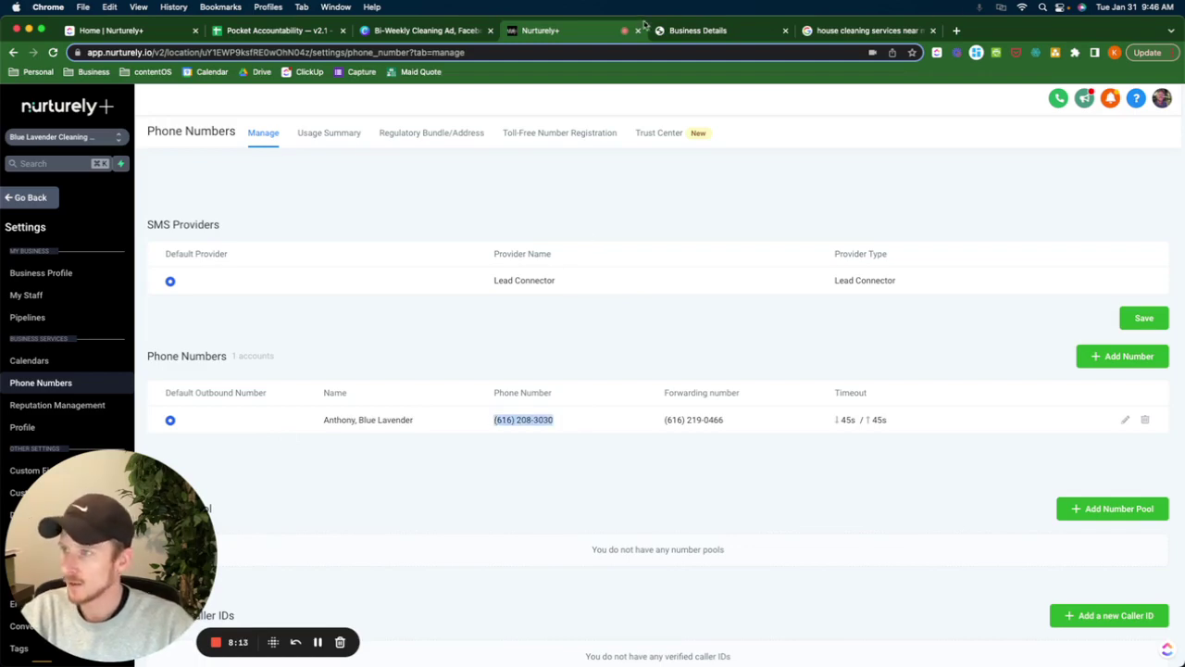
Step: Return to the agency view, then paste the number into the signup form's Business phone field
{"action": "left_click", "coordinate": [27, 196]}
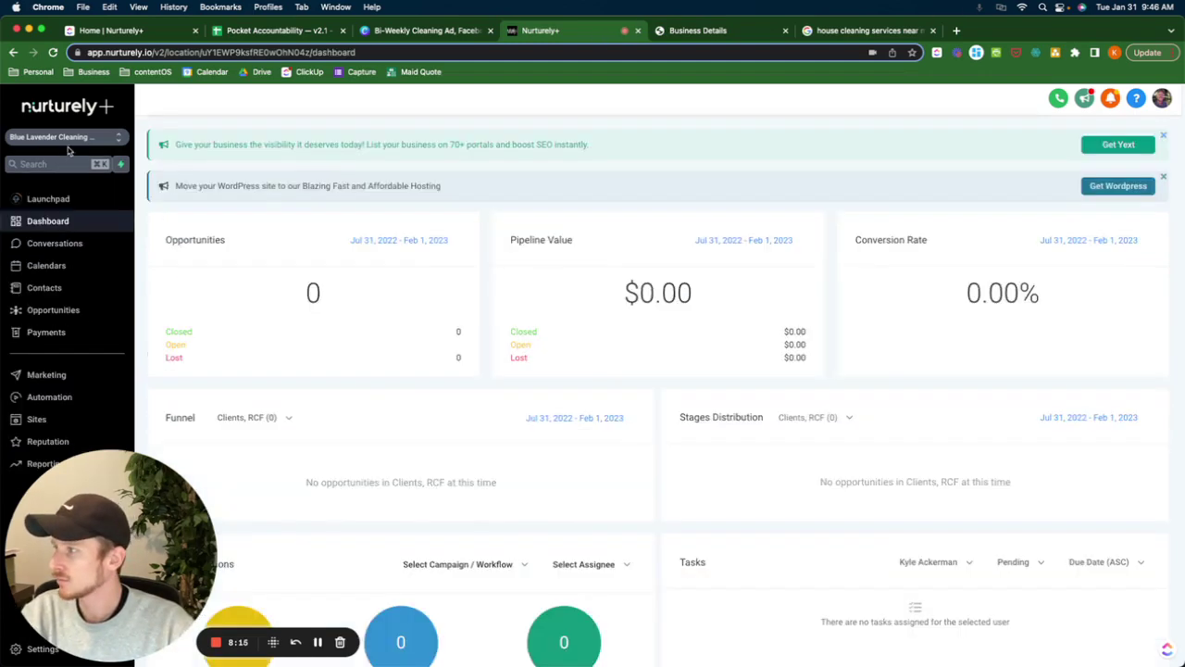
{"action": "left_click", "coordinate": [83, 137]}
{"action": "left_click", "coordinate": [203, 178]}
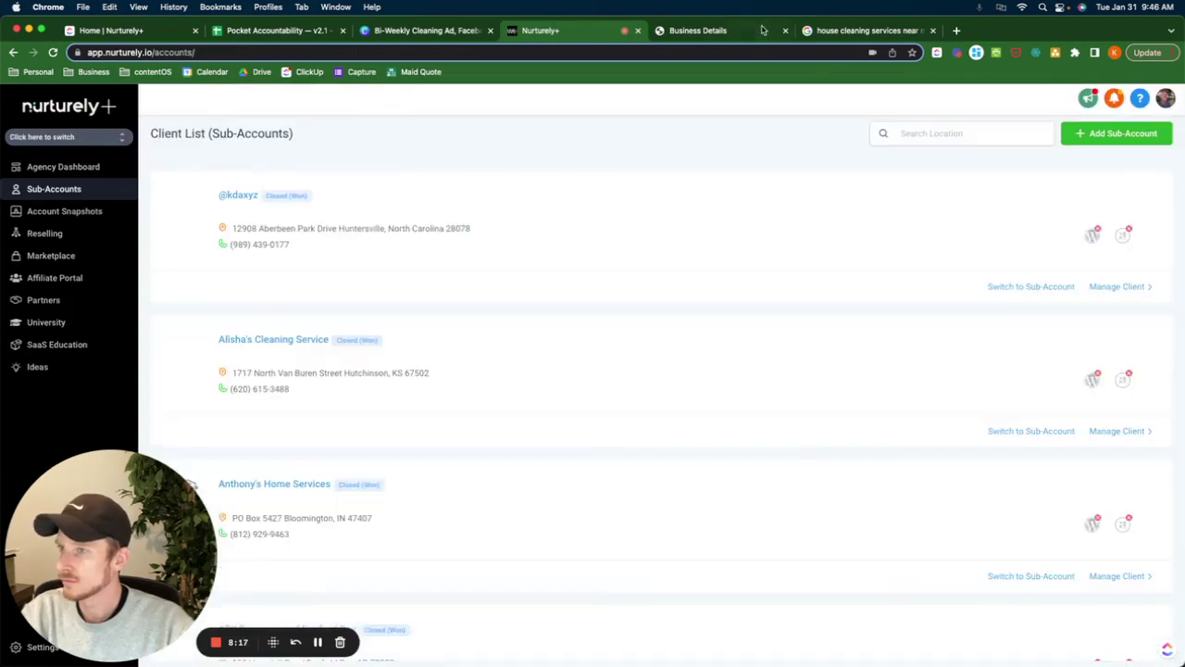
{"action": "left_click", "coordinate": [727, 30]}
{"action": "left_click", "coordinate": [394, 321]}
{"action": "key", "text": "super+v"}
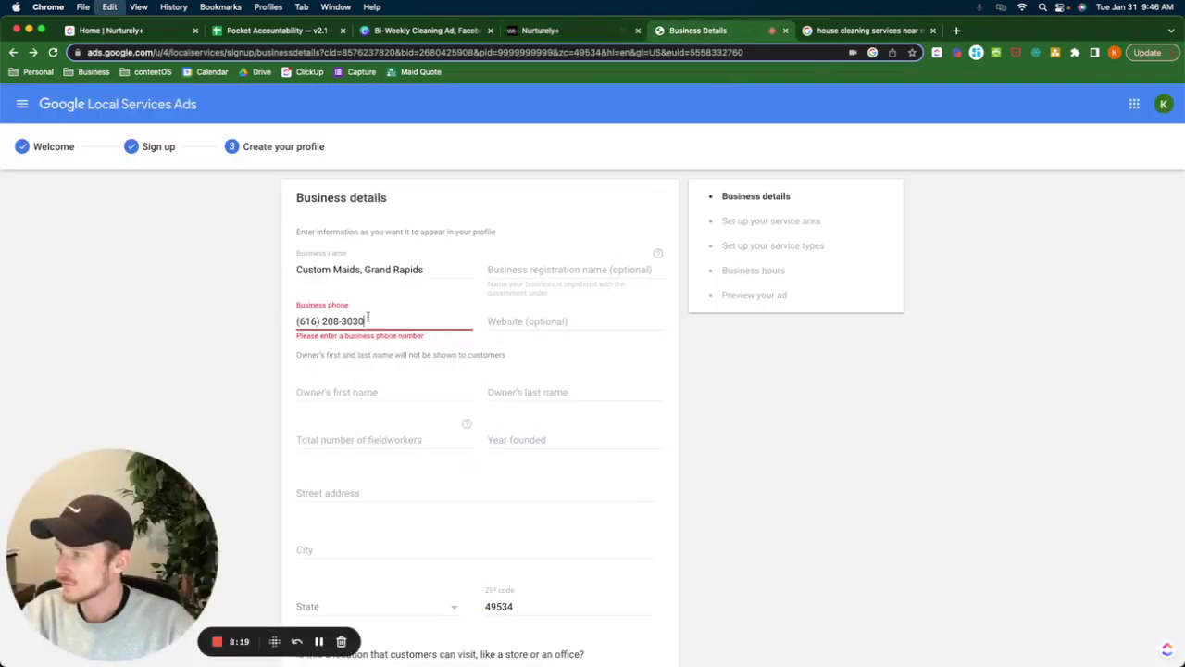
Step: Confirm the business phone and autofill the owner's name and address from saved details
{"action": "left_click", "coordinate": [251, 309]}
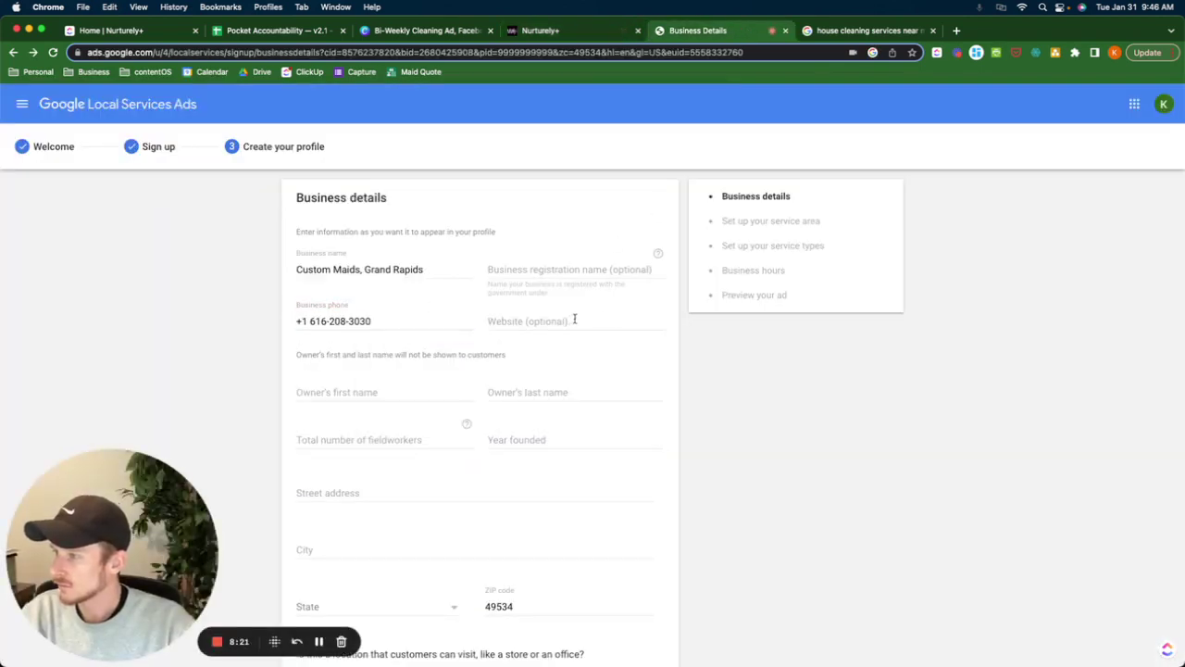
{"action": "scroll", "coordinate": [566, 322], "scroll_direction": "down", "scroll_amount": 2}
{"action": "left_click", "coordinate": [362, 335]}
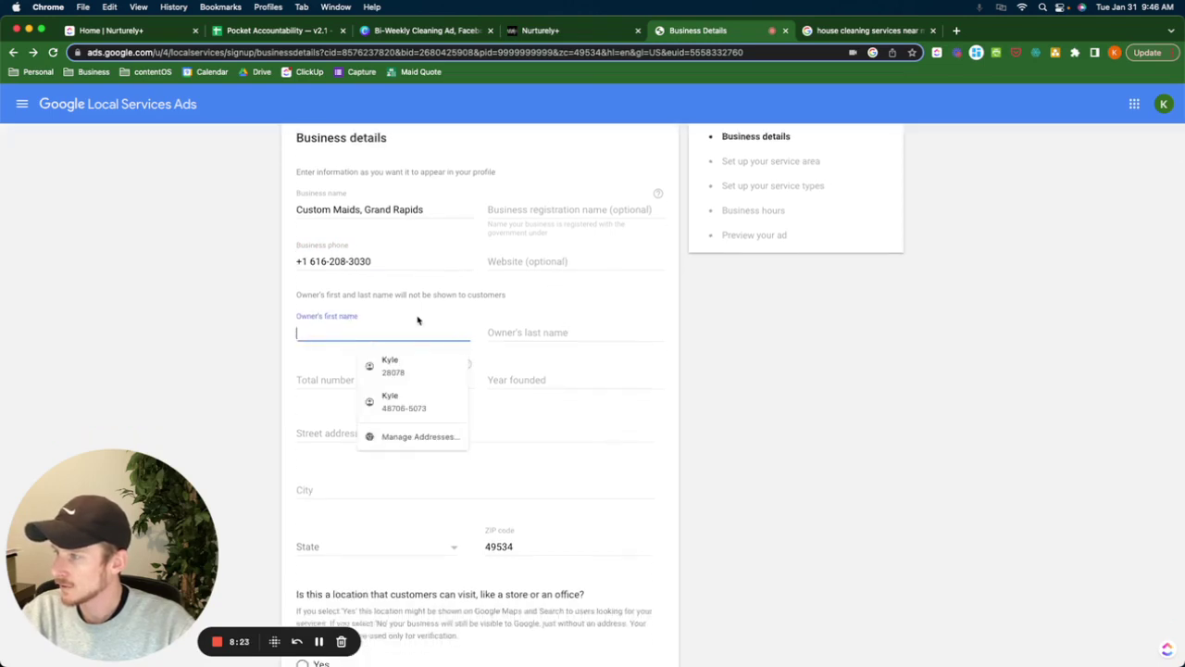
{"action": "left_click", "coordinate": [417, 368]}
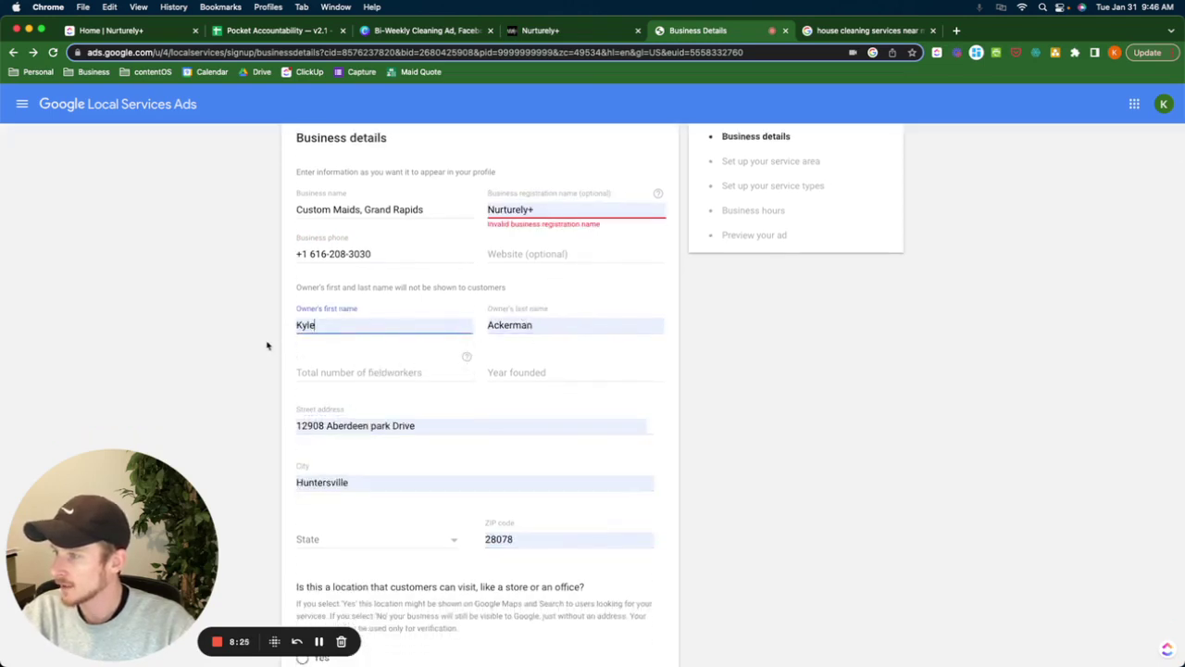
Step: Enter founded year 2022 and 5 fieldworkers, then add a blank tab and view the Nurturely+ client list
{"action": "left_click", "coordinate": [510, 371]}
{"action": "type", "text": "2022"}
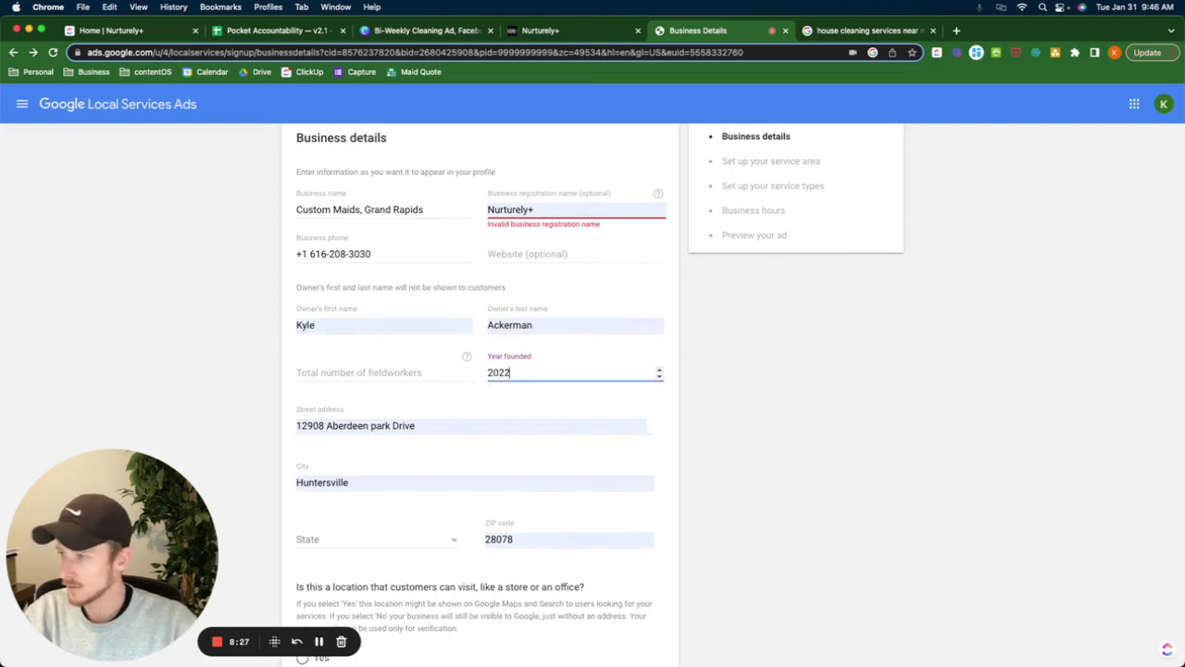
{"action": "left_click", "coordinate": [395, 372]}
{"action": "type", "text": "5"}
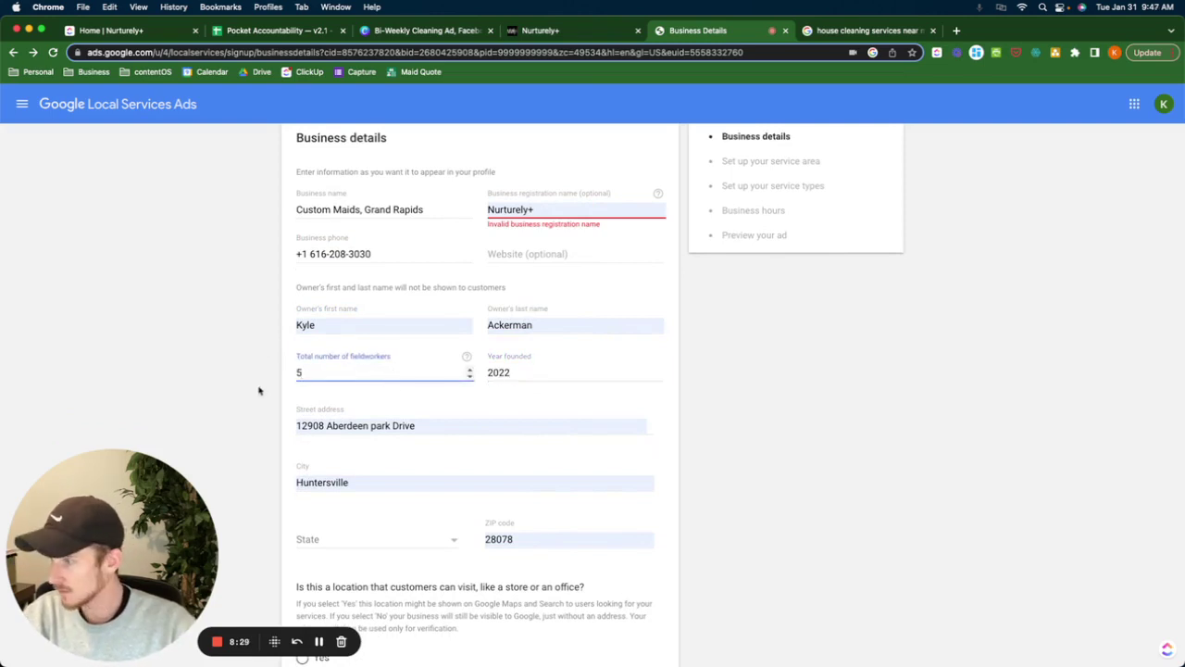
{"action": "left_click", "coordinate": [260, 390]}
{"action": "scroll", "coordinate": [262, 421], "scroll_direction": "down", "scroll_amount": 2}
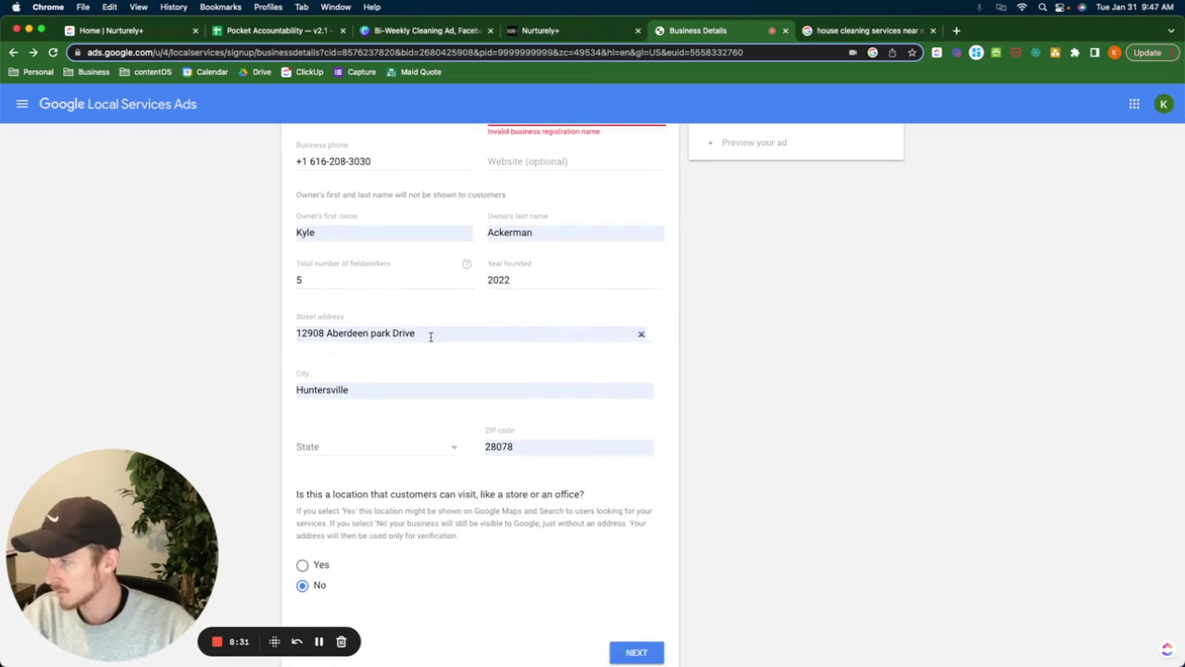
{"action": "left_click", "coordinate": [956, 30]}
{"action": "left_click", "coordinate": [584, 32]}
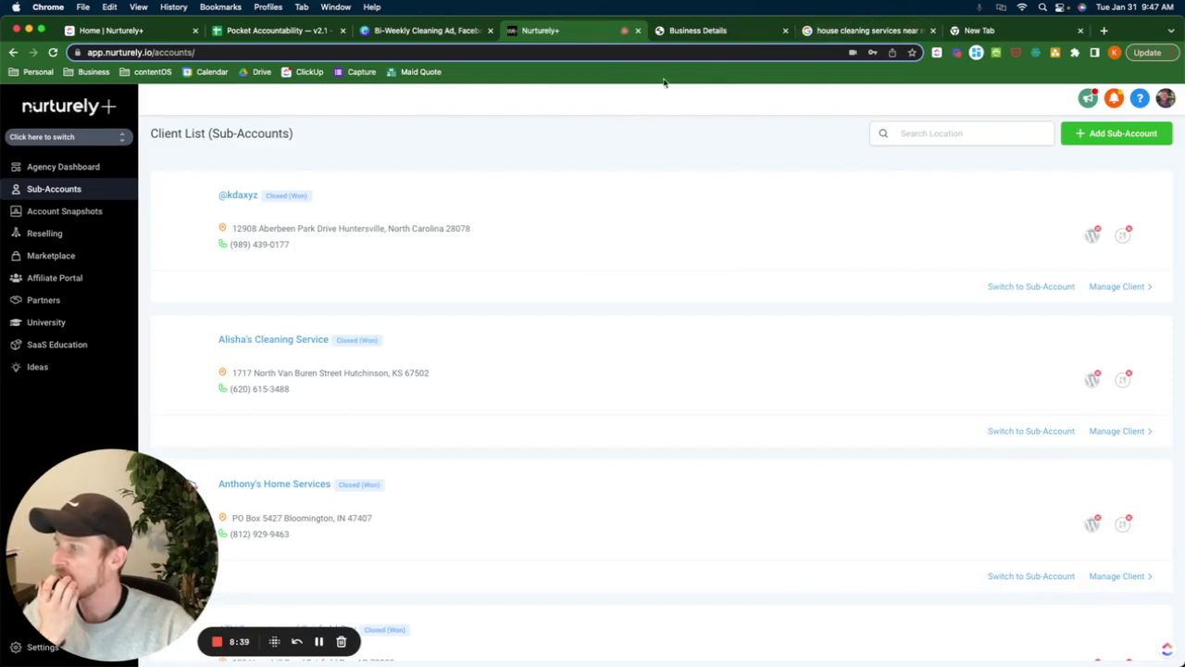
Step: Go back to the business details form and delete the autofilled 'Nurturely+' registration name
{"action": "left_click", "coordinate": [109, 139]}
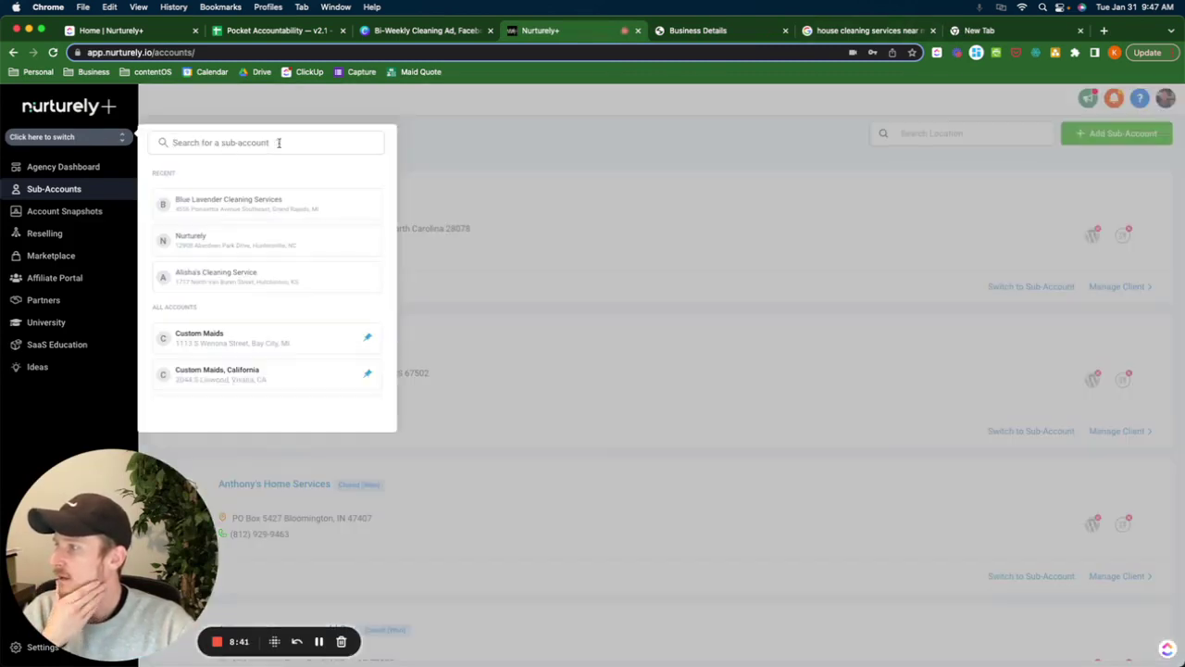
{"action": "left_click", "coordinate": [741, 146]}
{"action": "left_click", "coordinate": [732, 30]}
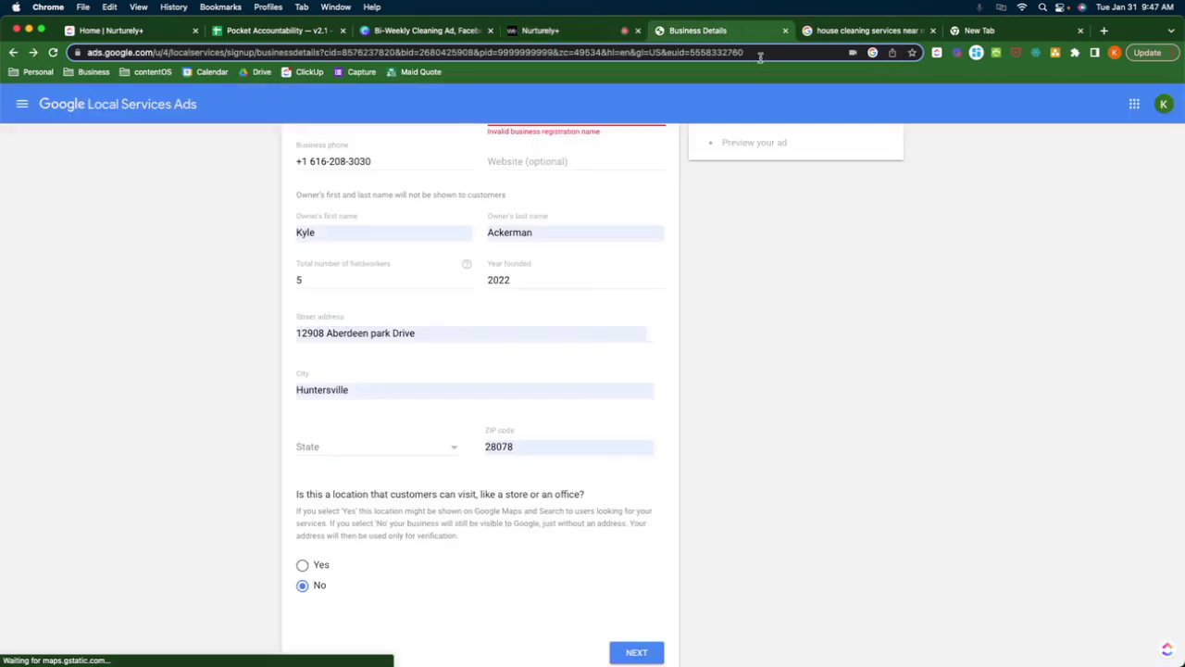
{"action": "scroll", "coordinate": [584, 252], "scroll_direction": "down", "scroll_amount": 2}
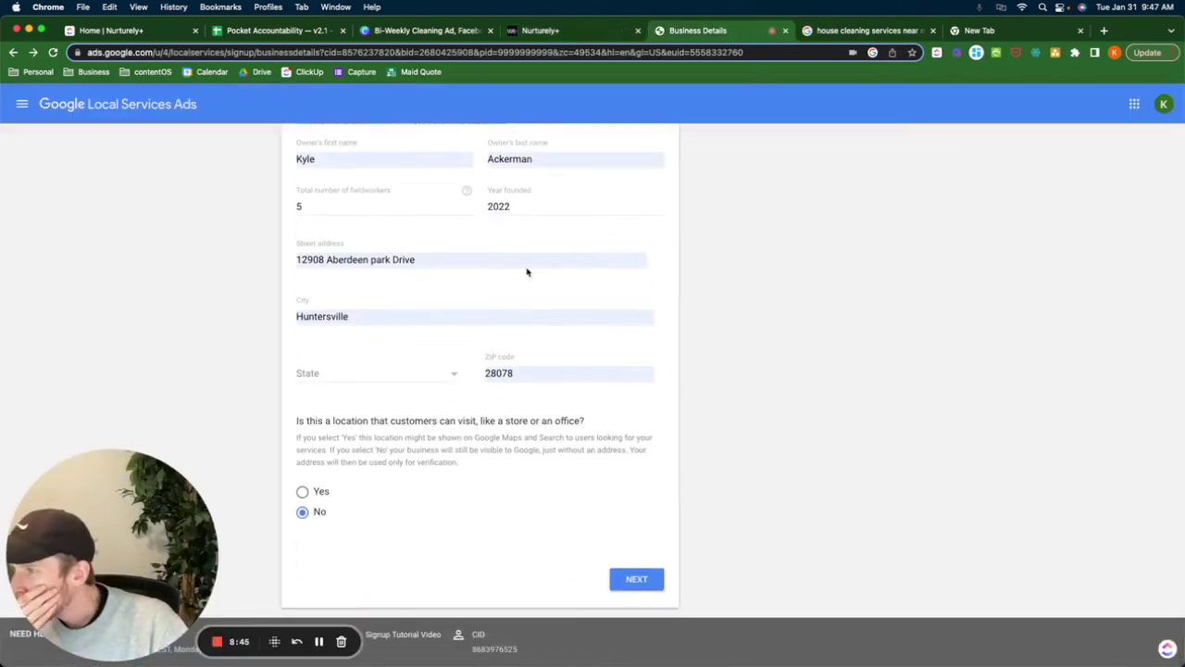
{"action": "scroll", "coordinate": [507, 312], "scroll_direction": "up", "scroll_amount": 4}
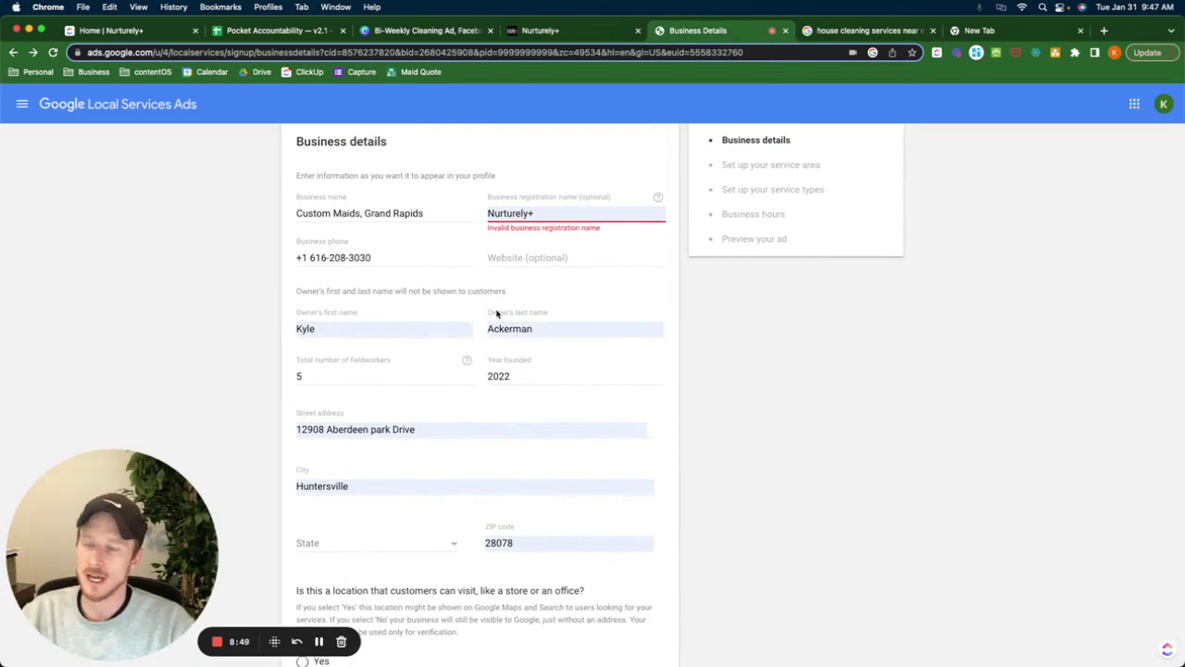
{"action": "left_click", "coordinate": [545, 207]}
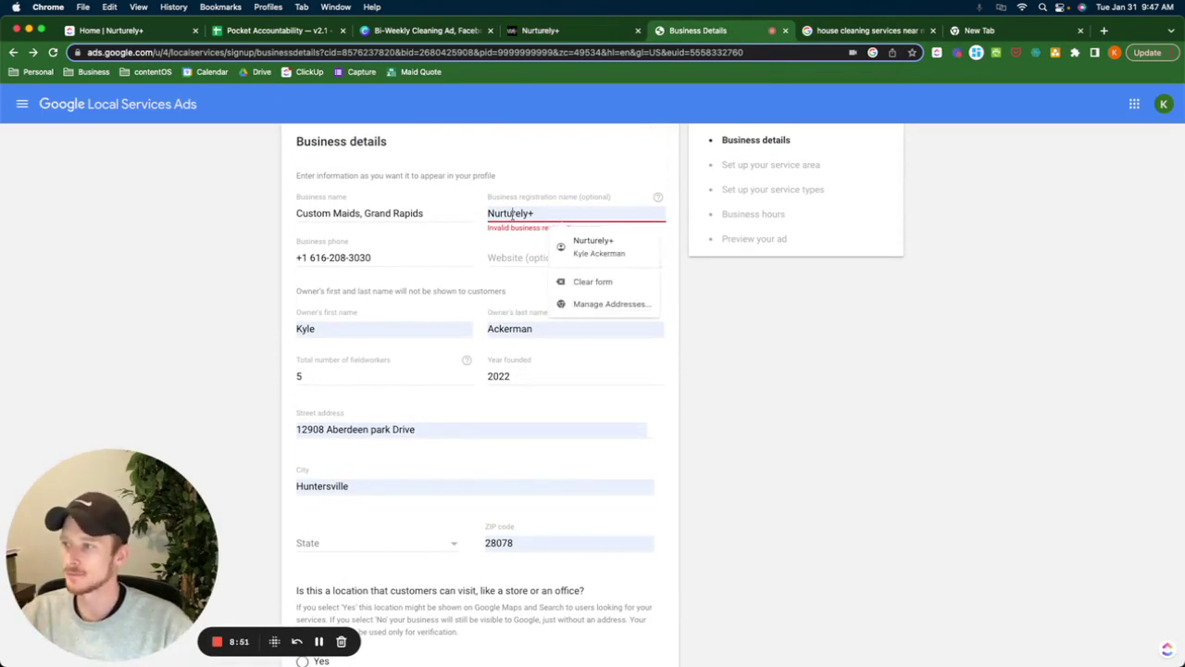
{"action": "key", "text": "super+a"}
{"action": "key", "text": "BackSpace"}
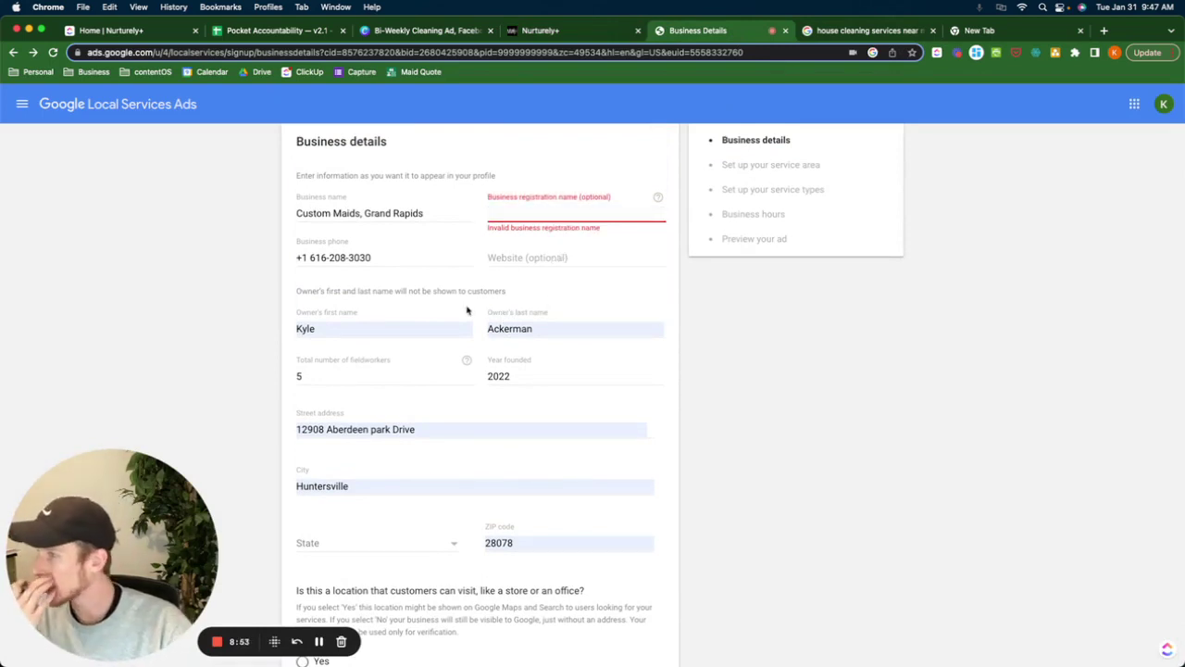
Step: Check which Google account is signed in, then begin a new search in the house cleaning search tab
{"action": "scroll", "coordinate": [467, 312], "scroll_direction": "up", "scroll_amount": 1}
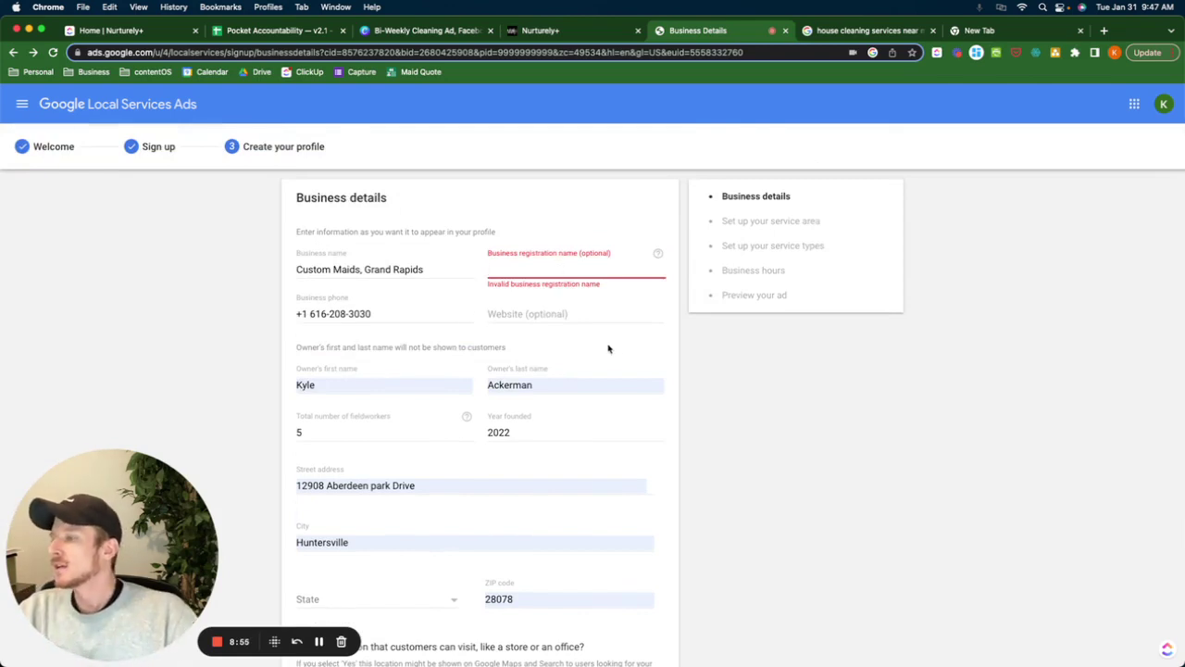
{"action": "scroll", "coordinate": [609, 355], "scroll_direction": "down", "scroll_amount": 2}
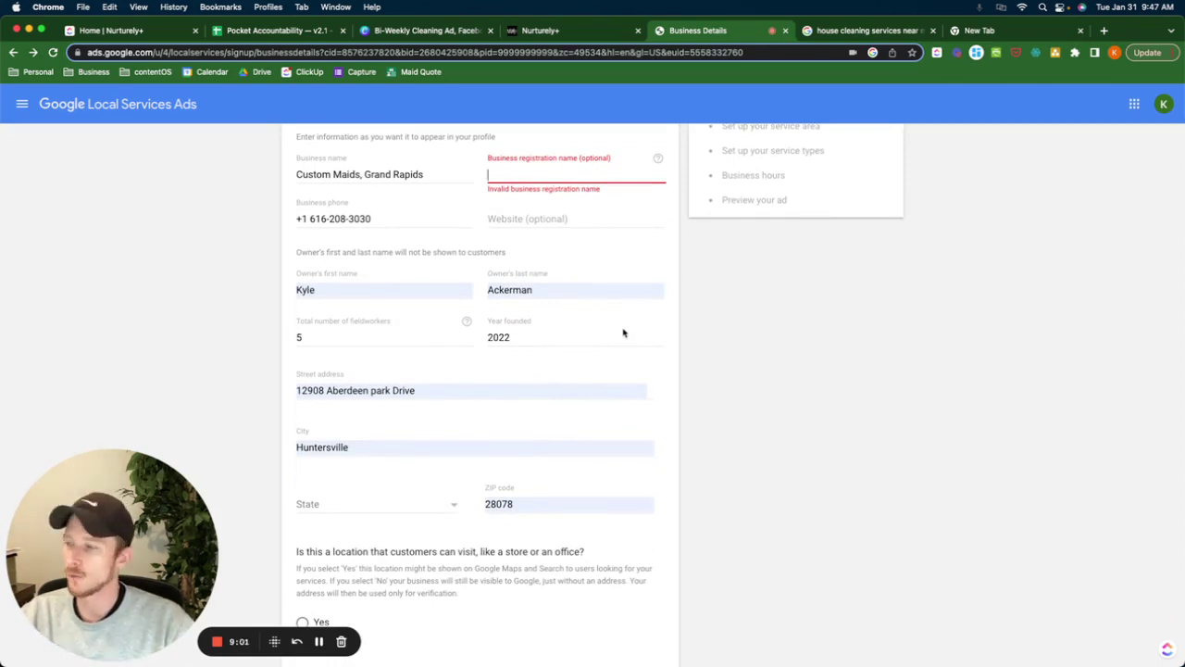
{"action": "left_click", "coordinate": [1167, 104]}
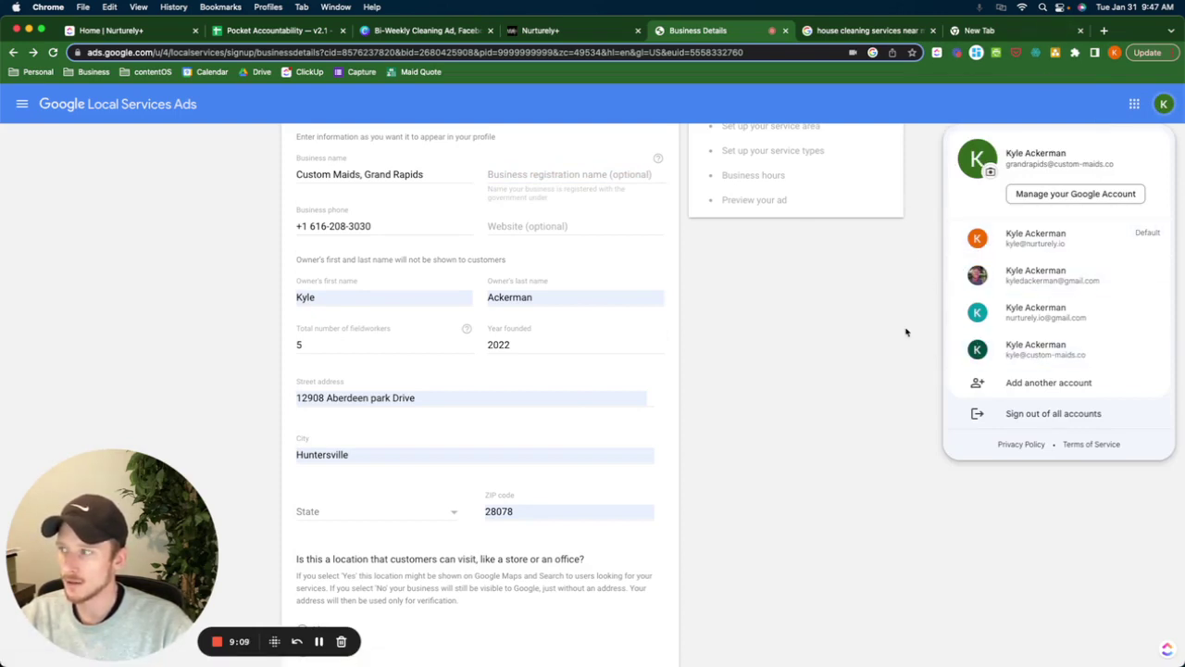
{"action": "left_click", "coordinate": [869, 309]}
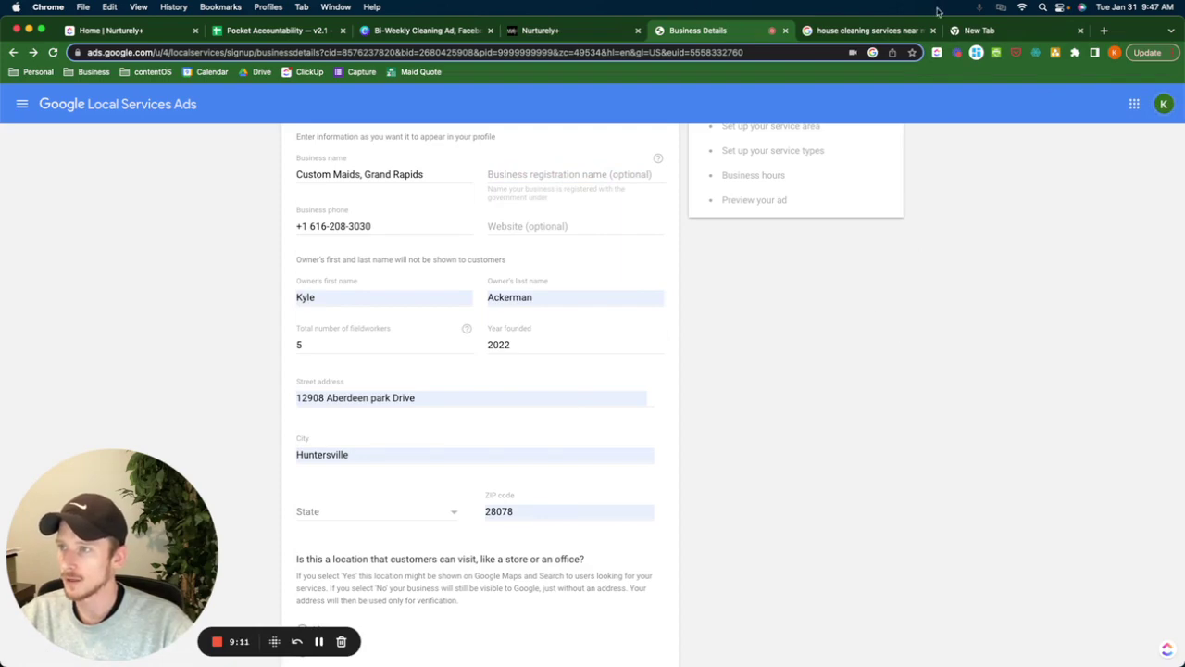
{"action": "left_click", "coordinate": [856, 31]}
{"action": "left_click", "coordinate": [769, 53]}
Step: Search Google for 'local service ads' and follow the Local Services Ads result to the leads inbox
{"action": "type", "text": "locla"}
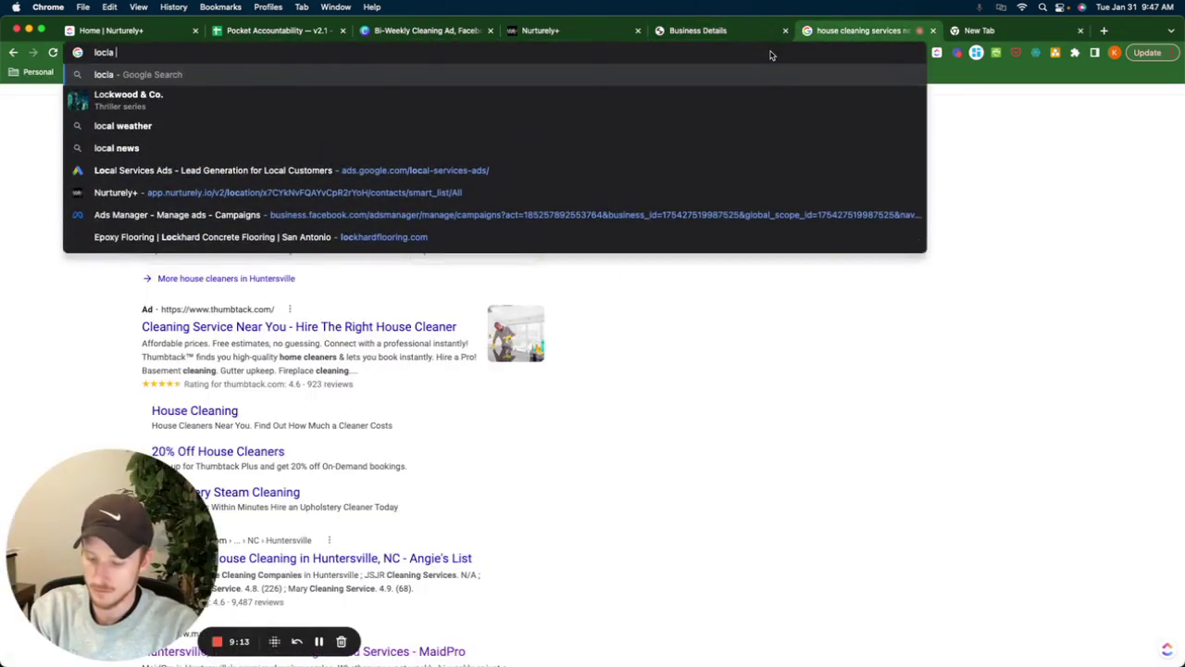
{"action": "type", "text": " service ads"}
{"action": "key", "text": "Return"}
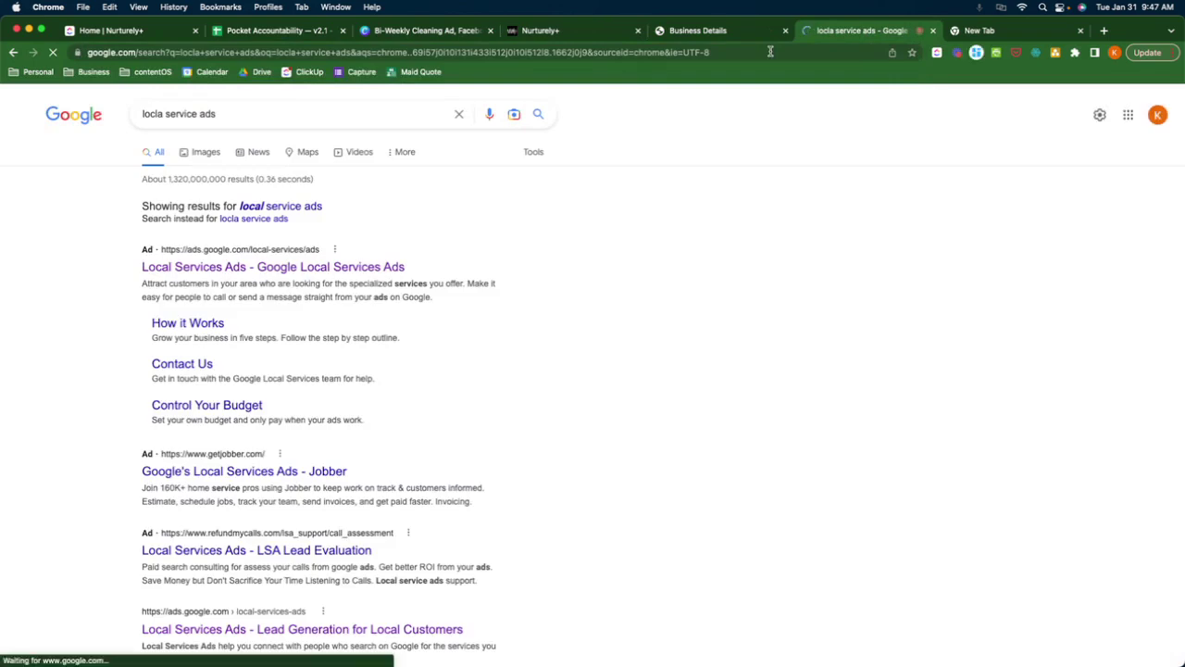
{"action": "left_click", "coordinate": [294, 266]}
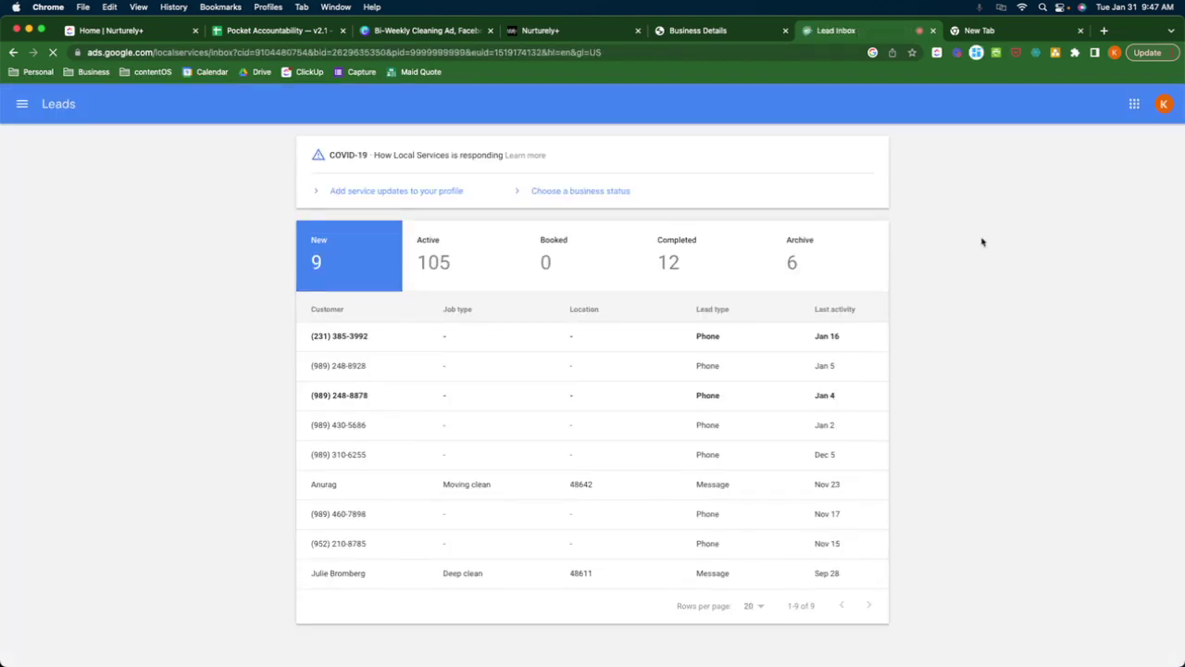
Step: Switch to the other Custom Maids Google account, list the 105 active leads, and go to Billing
{"action": "left_click", "coordinate": [1168, 107]}
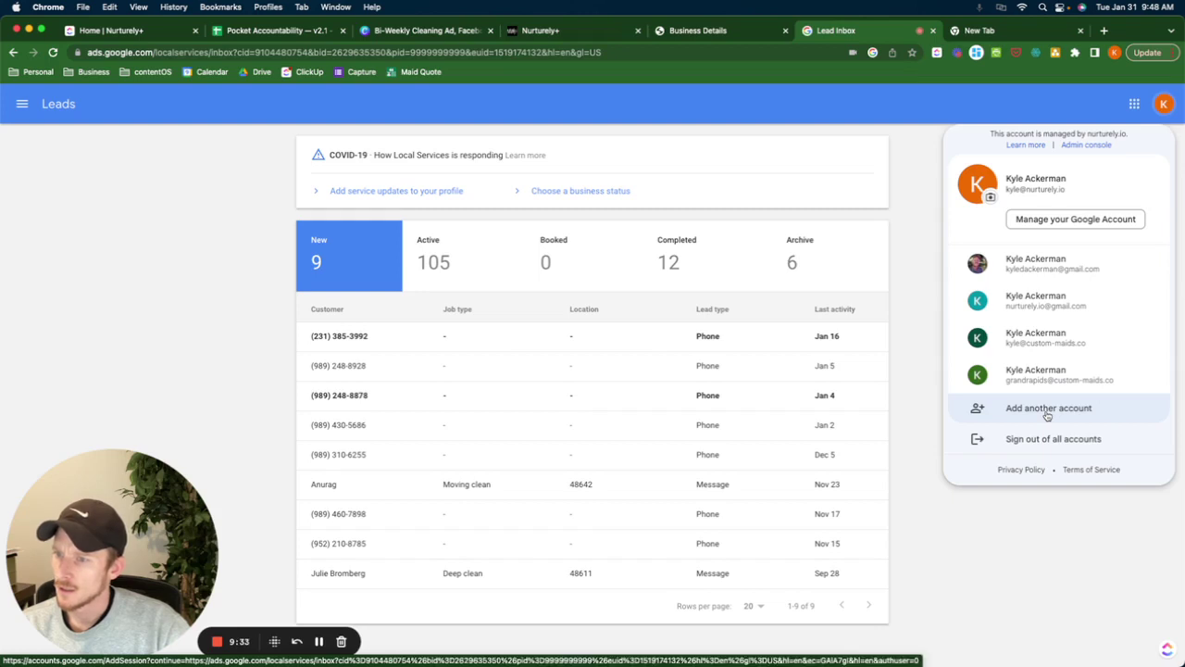
{"action": "left_click", "coordinate": [1051, 343]}
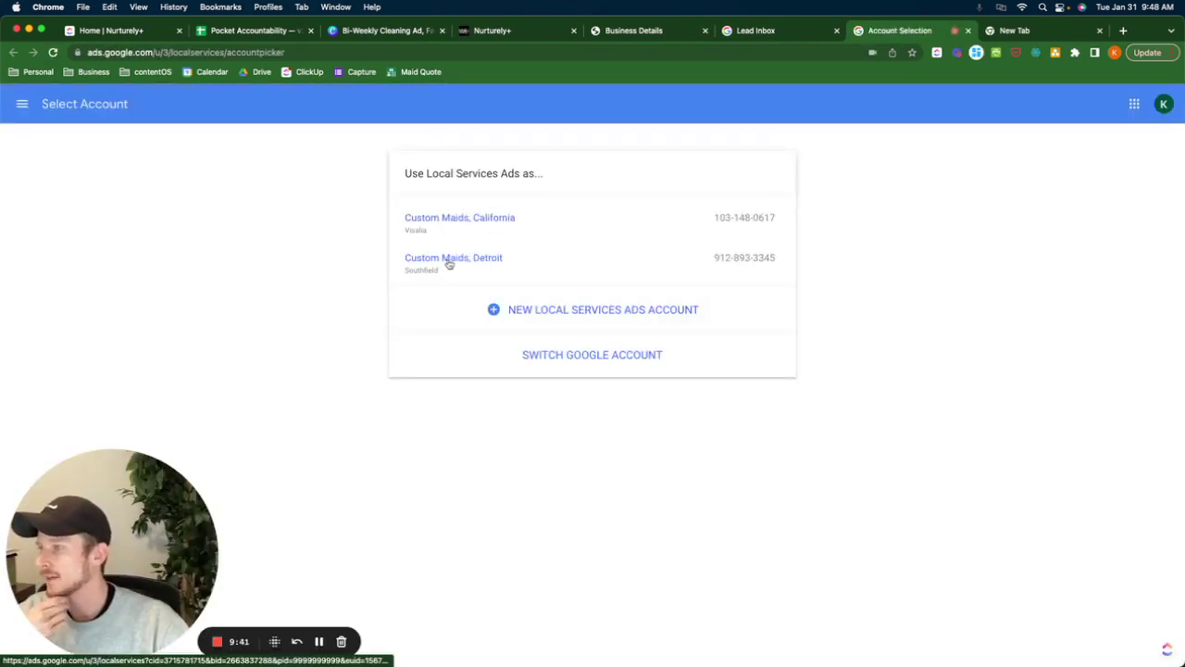
{"action": "left_click", "coordinate": [778, 31]}
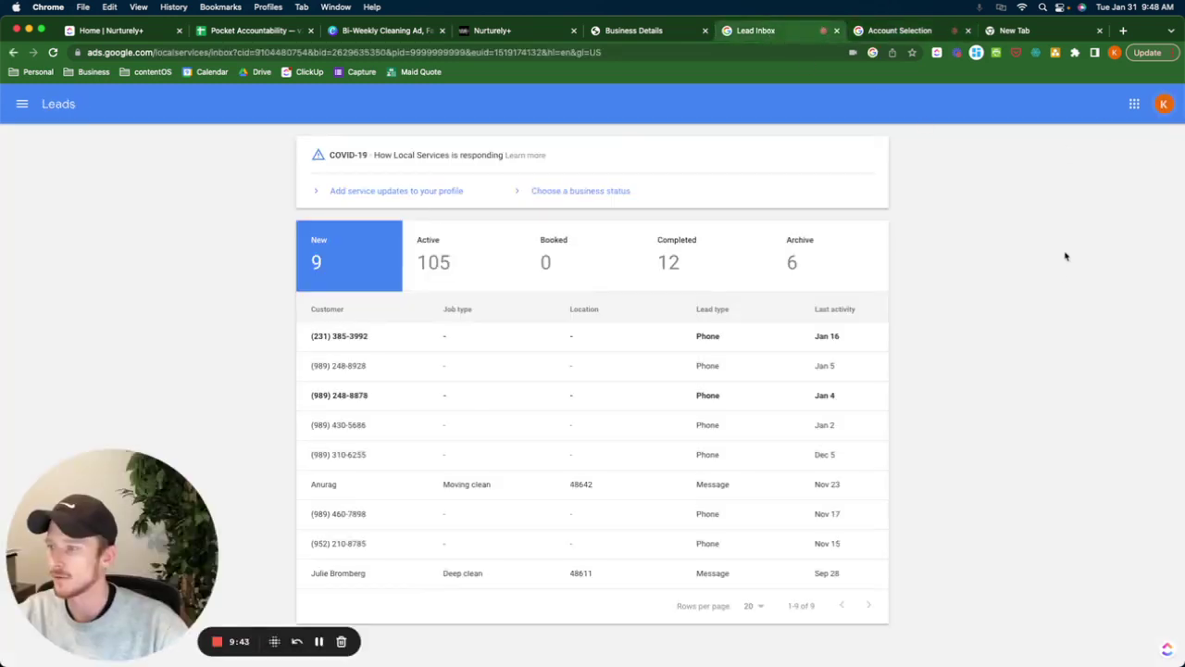
{"action": "left_click", "coordinate": [463, 264]}
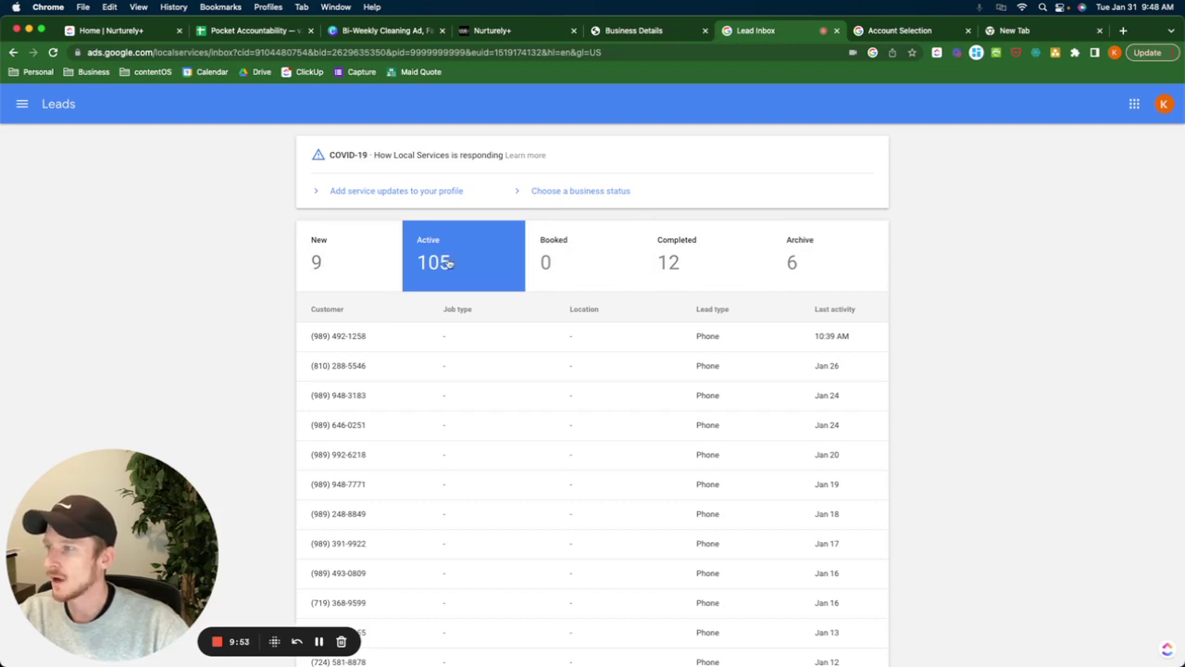
{"action": "left_click", "coordinate": [22, 104]}
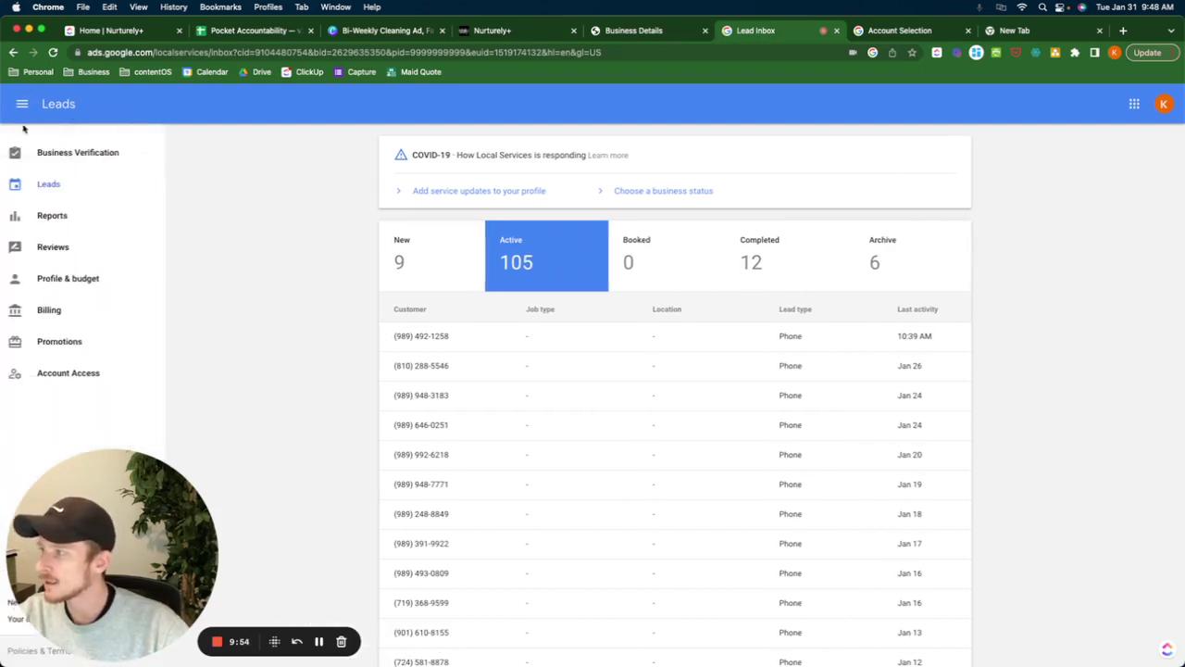
{"action": "left_click", "coordinate": [72, 311]}
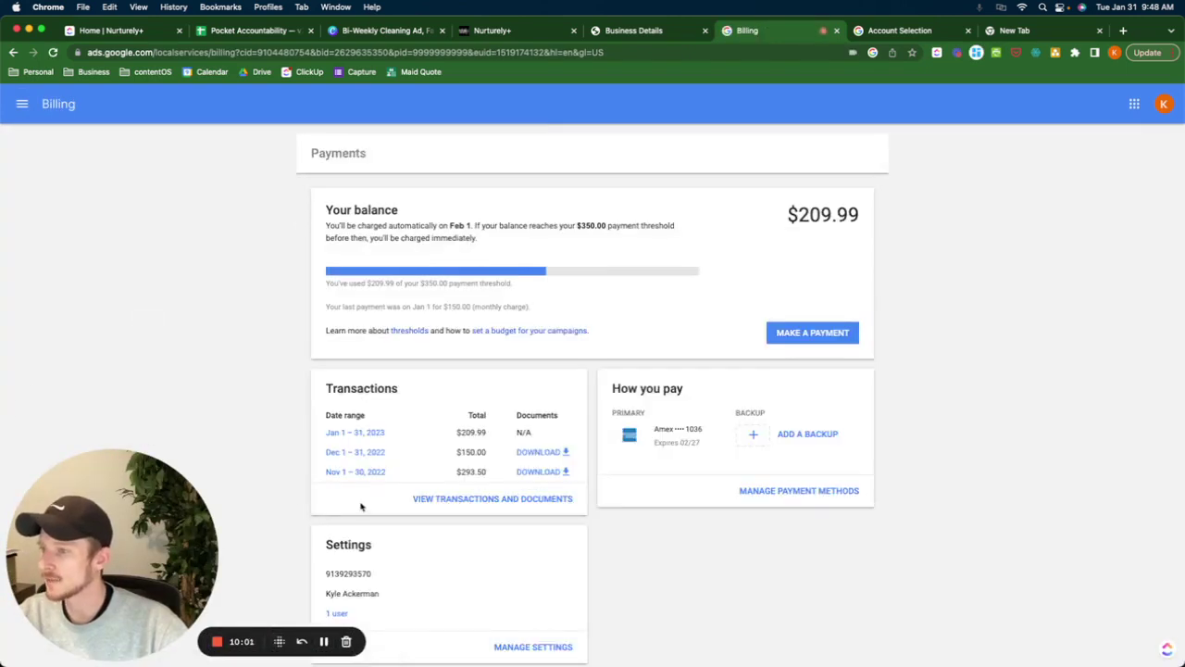
Step: Review all transactions and expand then collapse the December 2022 and January 2023 statements
{"action": "left_click", "coordinate": [495, 499]}
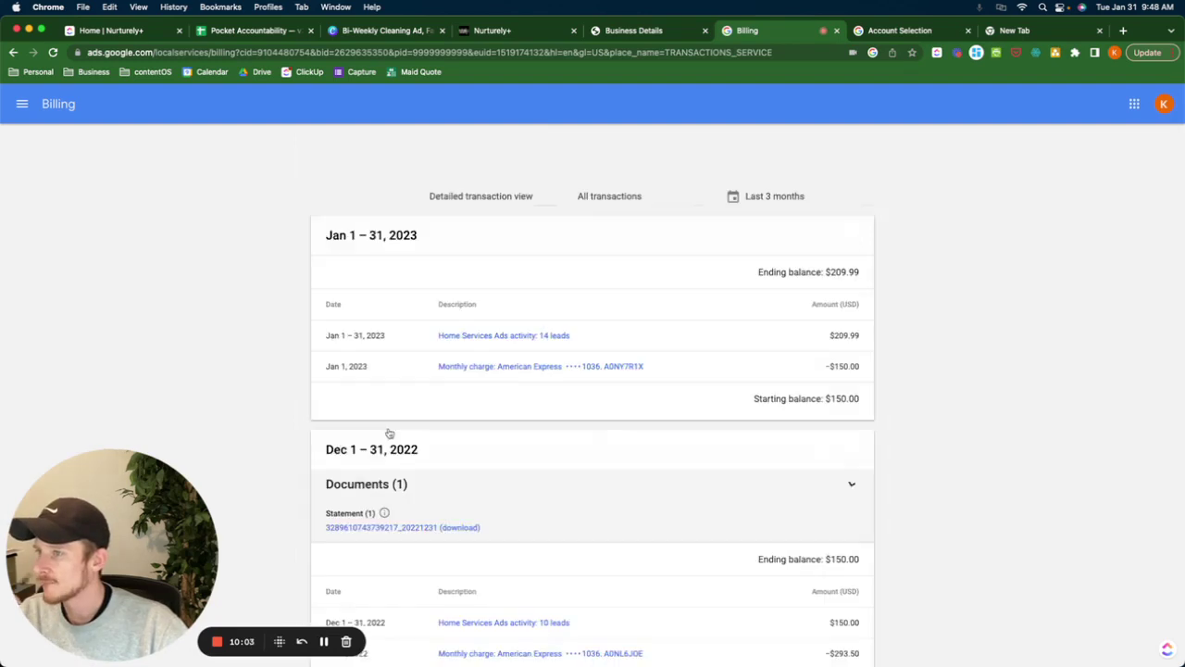
{"action": "scroll", "coordinate": [460, 409], "scroll_direction": "down", "scroll_amount": 2}
{"action": "scroll", "coordinate": [460, 409], "scroll_direction": "up", "scroll_amount": 2}
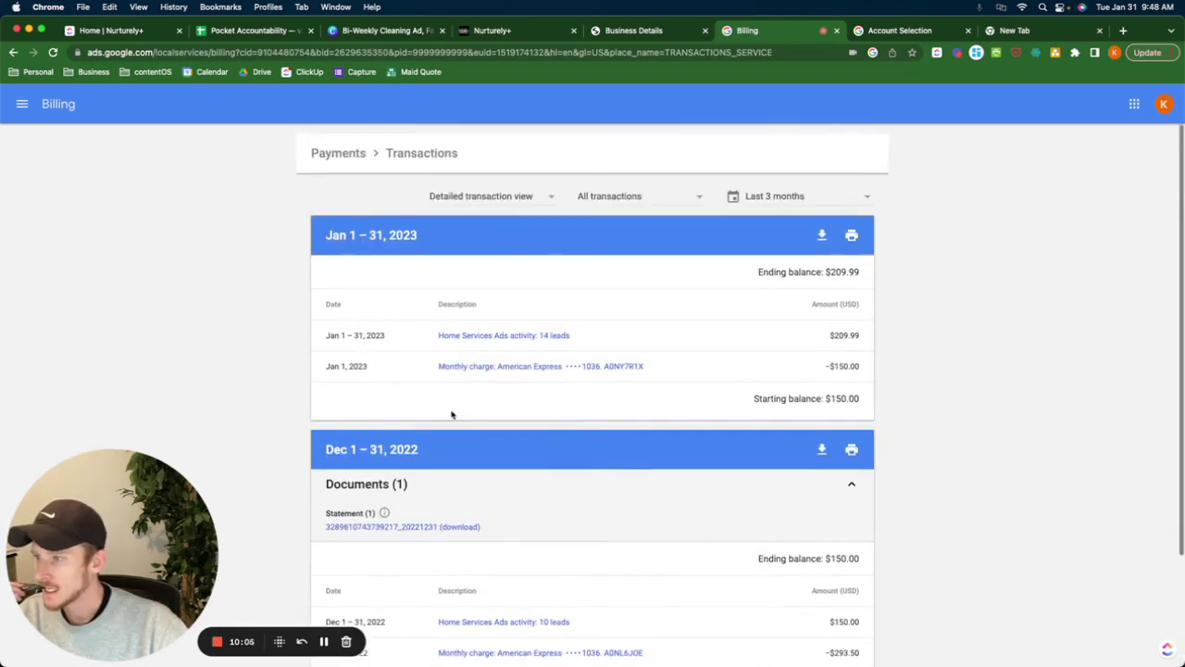
{"action": "scroll", "coordinate": [487, 409], "scroll_direction": "down", "scroll_amount": 3}
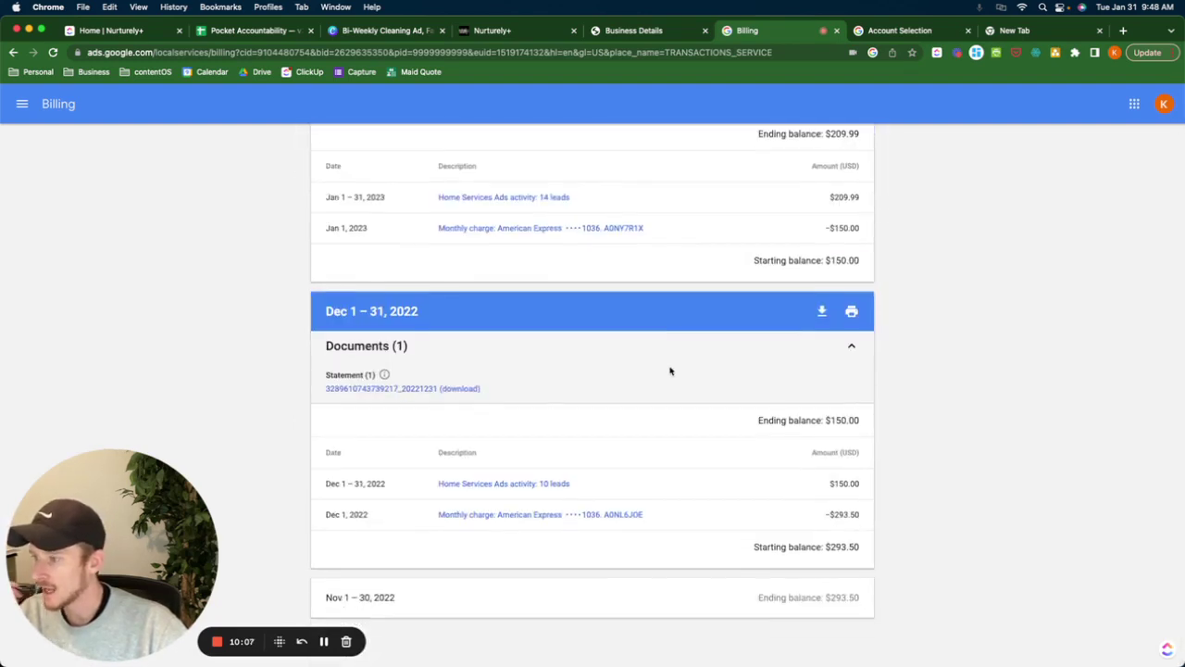
{"action": "scroll", "coordinate": [575, 370], "scroll_direction": "up", "scroll_amount": 3}
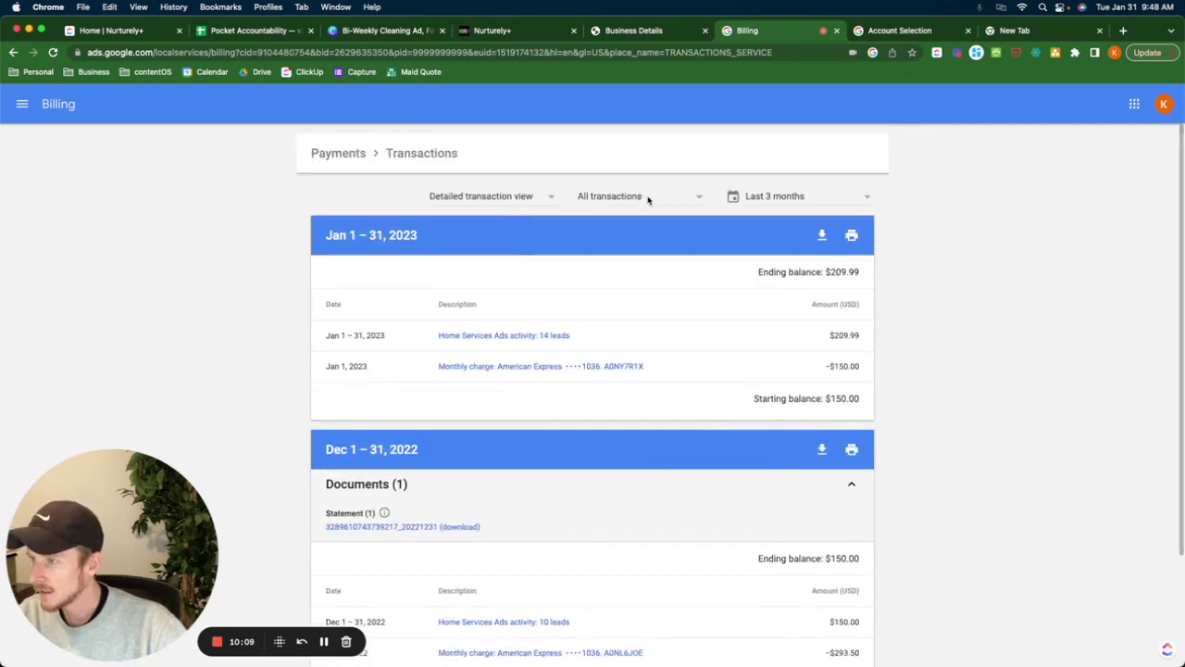
{"action": "left_click", "coordinate": [758, 195]}
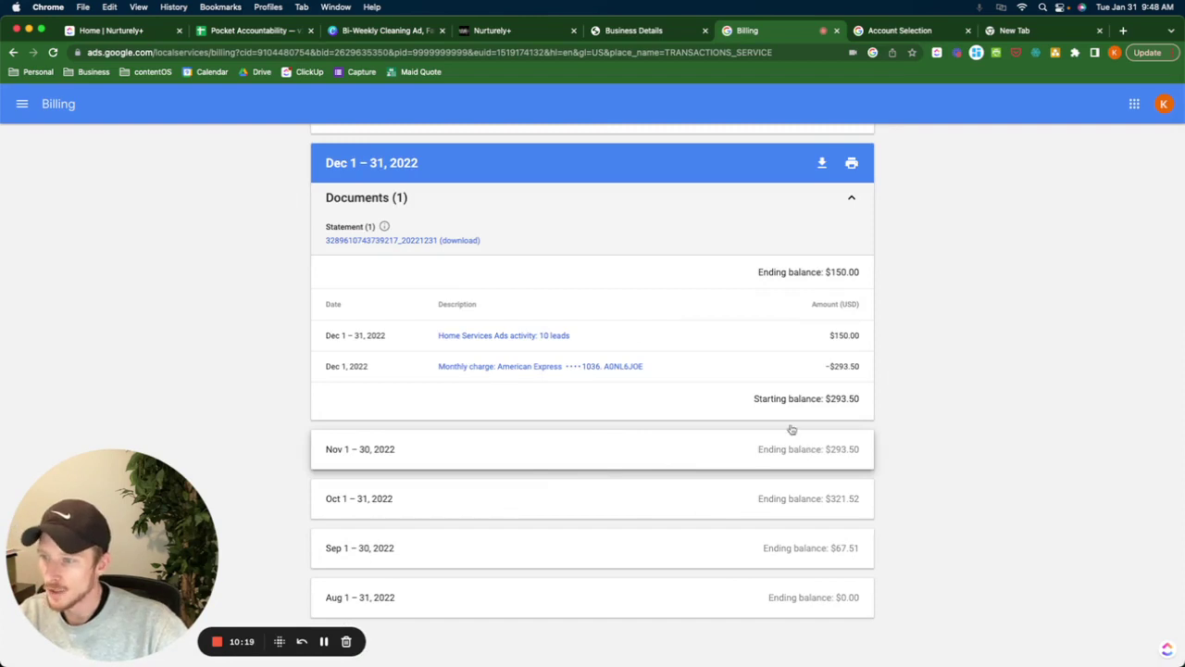
{"action": "left_click", "coordinate": [852, 198]}
{"action": "scroll", "coordinate": [859, 203], "scroll_direction": "up", "scroll_amount": 1}
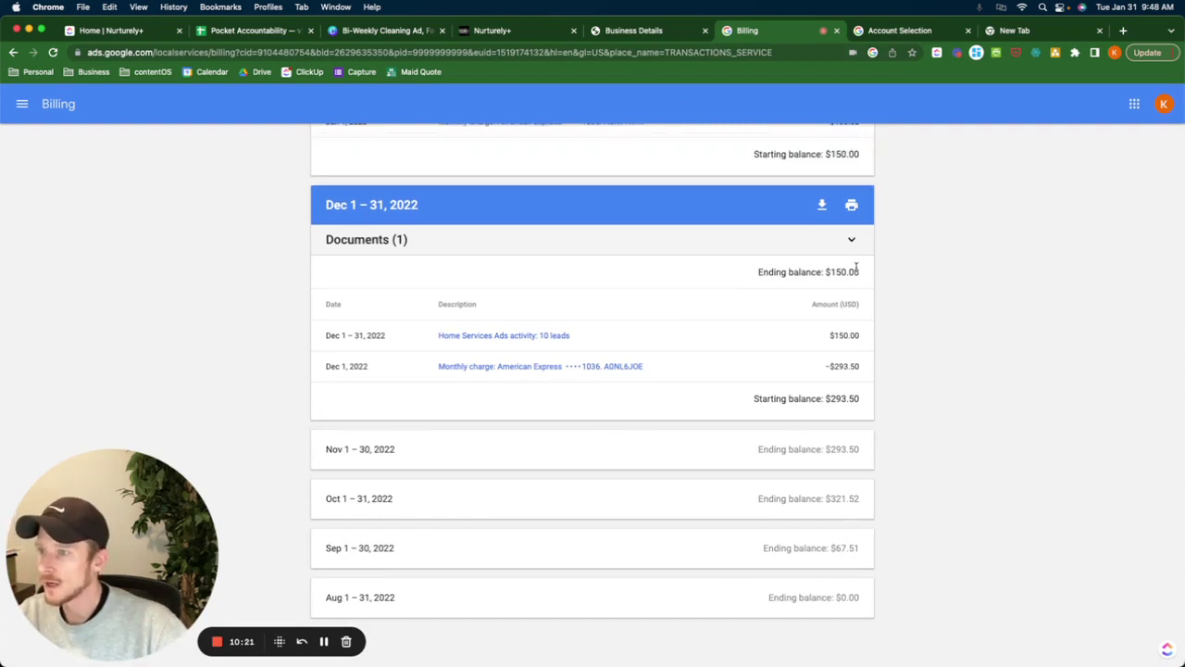
{"action": "left_click", "coordinate": [853, 241]}
{"action": "left_click", "coordinate": [853, 242]}
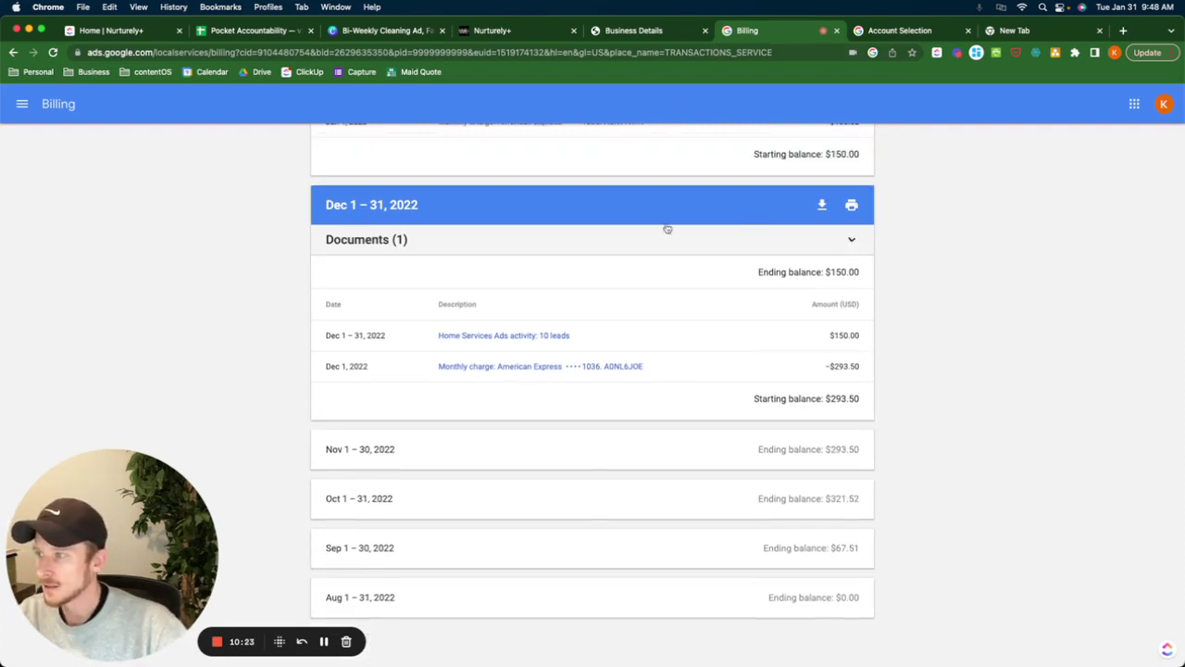
{"action": "left_click", "coordinate": [661, 207]}
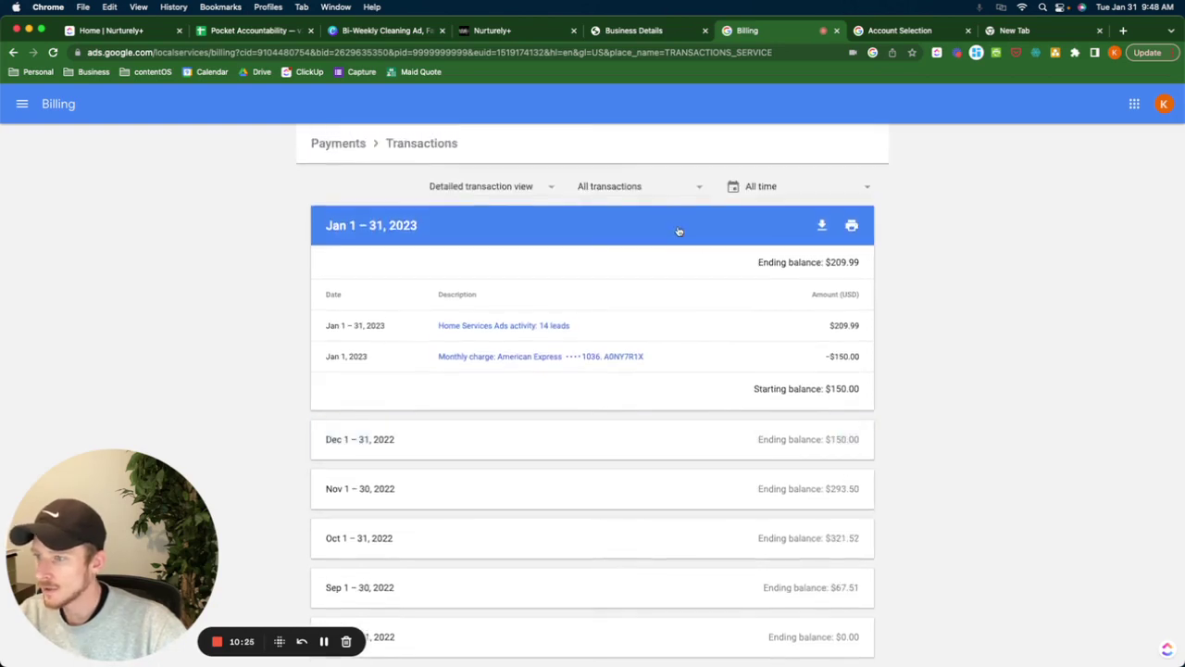
{"action": "left_click", "coordinate": [677, 229]}
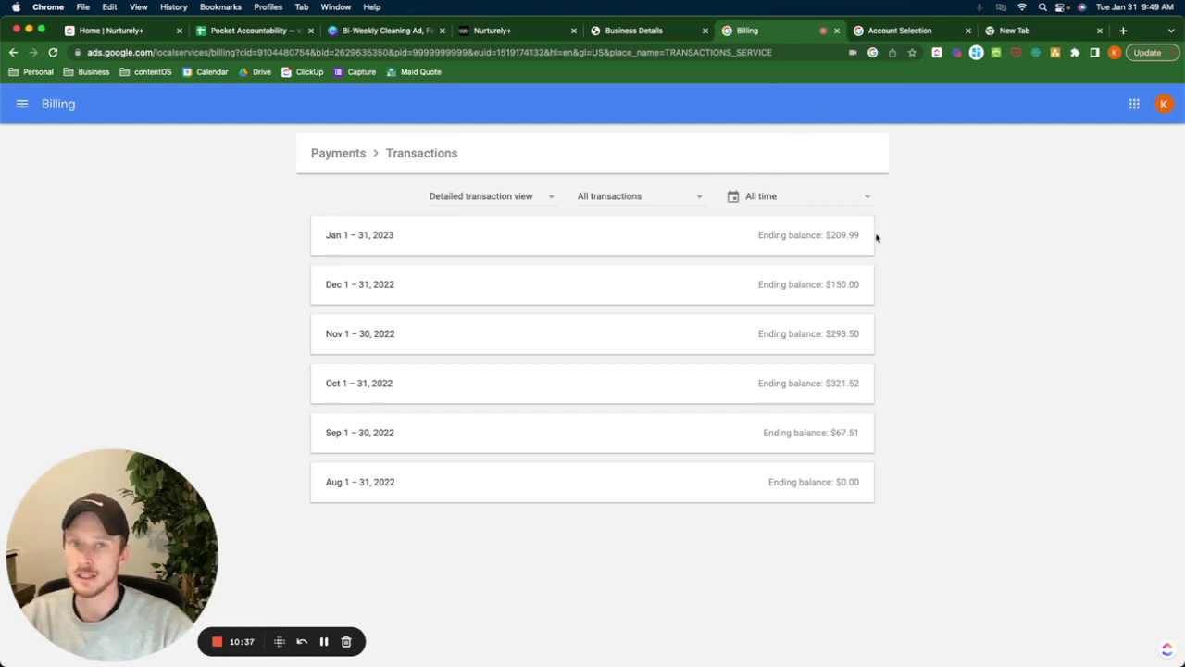
Step: Compare against the signup form, open Business Verification, then move to the account picker tab
{"action": "left_click", "coordinate": [667, 35]}
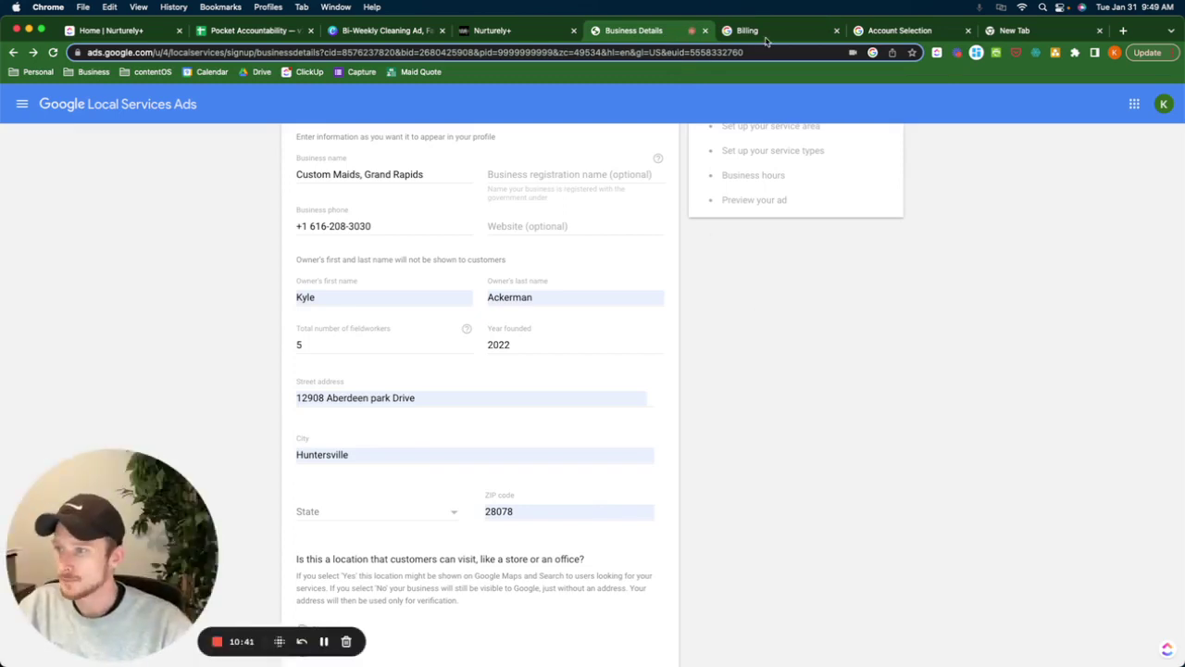
{"action": "left_click", "coordinate": [768, 37]}
{"action": "left_click", "coordinate": [21, 105]}
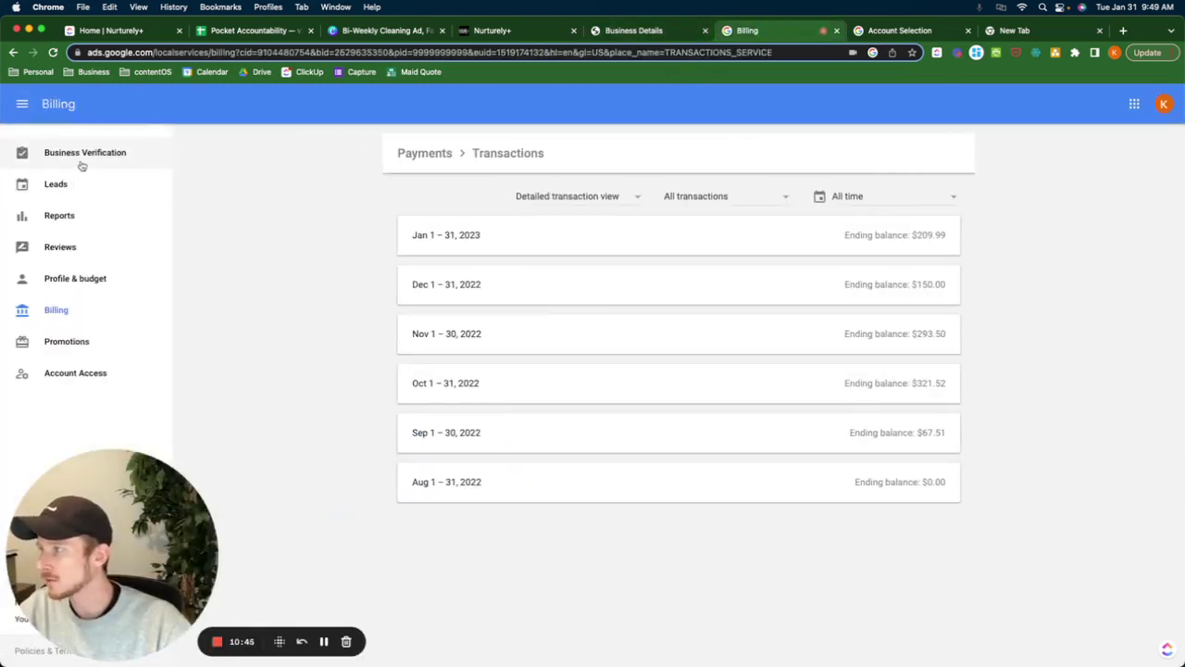
{"action": "left_click", "coordinate": [81, 164]}
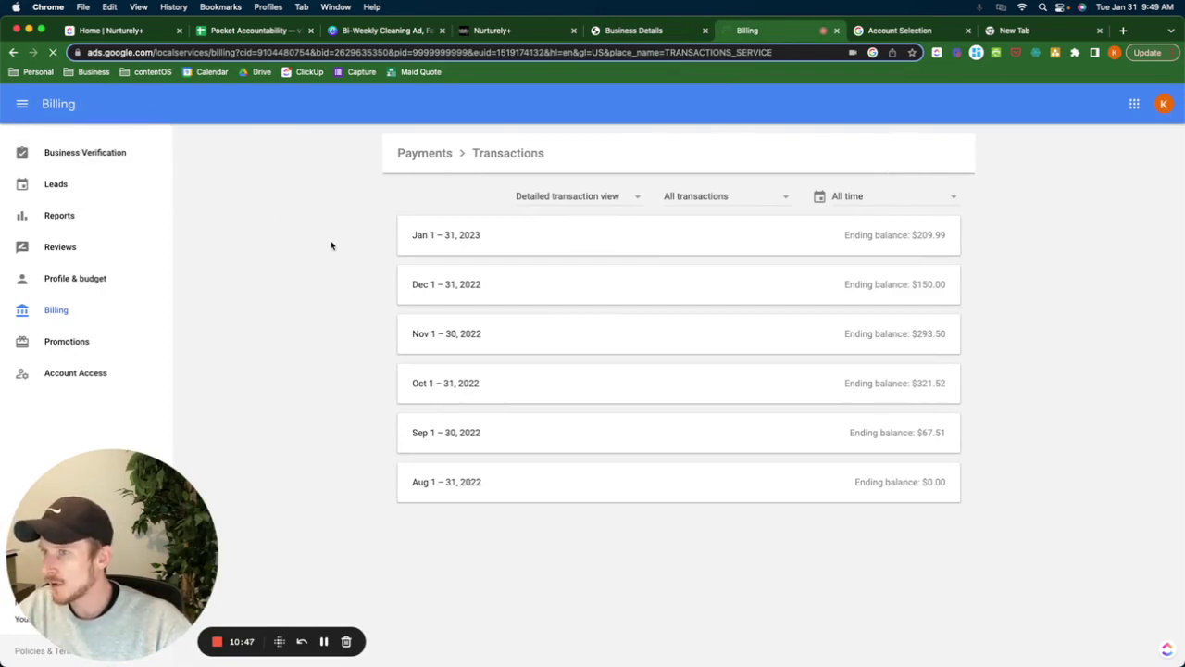
{"action": "left_click", "coordinate": [929, 30]}
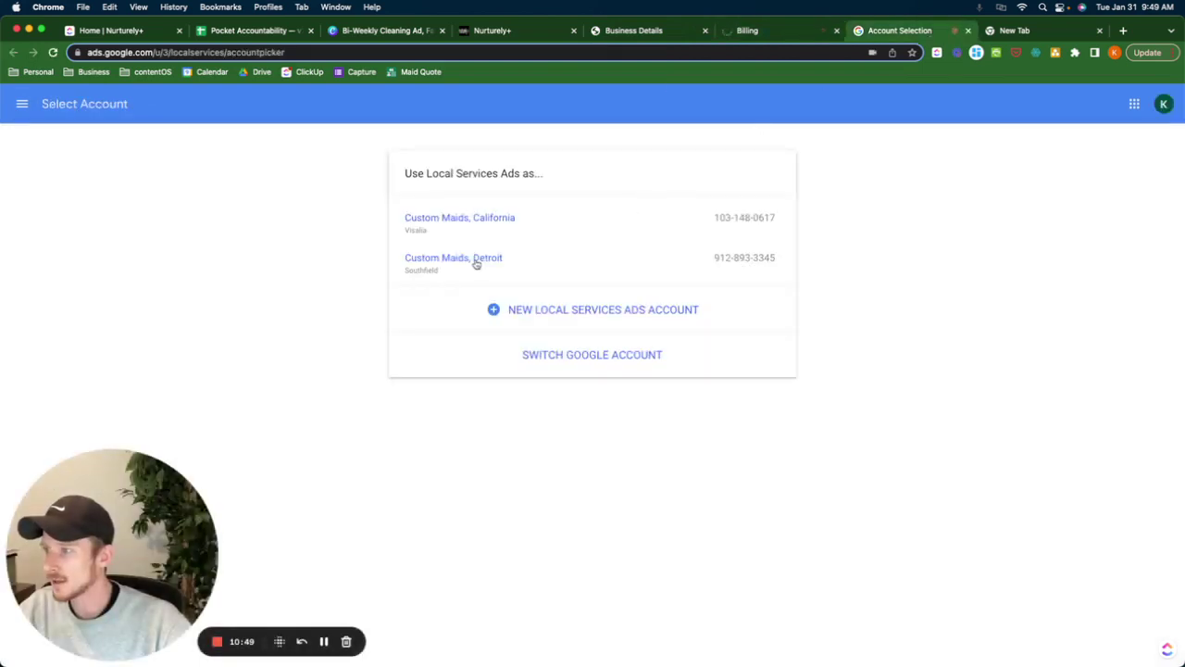
Step: Open Custom Maids, Detroit and review its proof of insurance, background check and budget verification items
{"action": "left_click", "coordinate": [422, 258]}
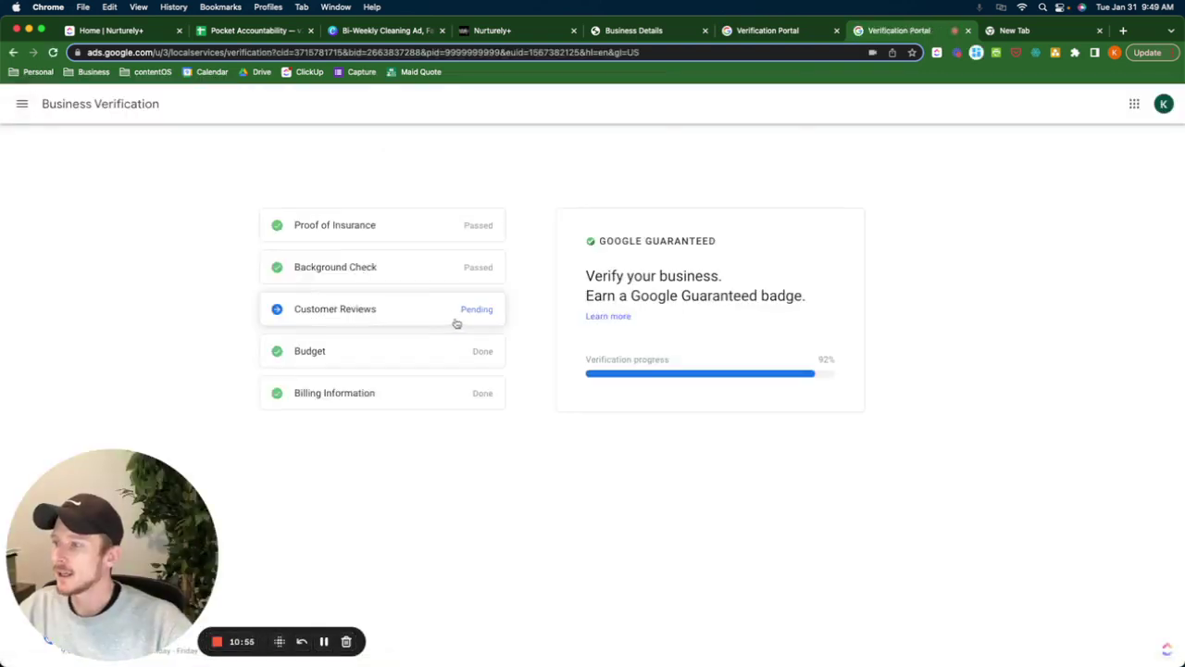
{"action": "left_click", "coordinate": [376, 220]}
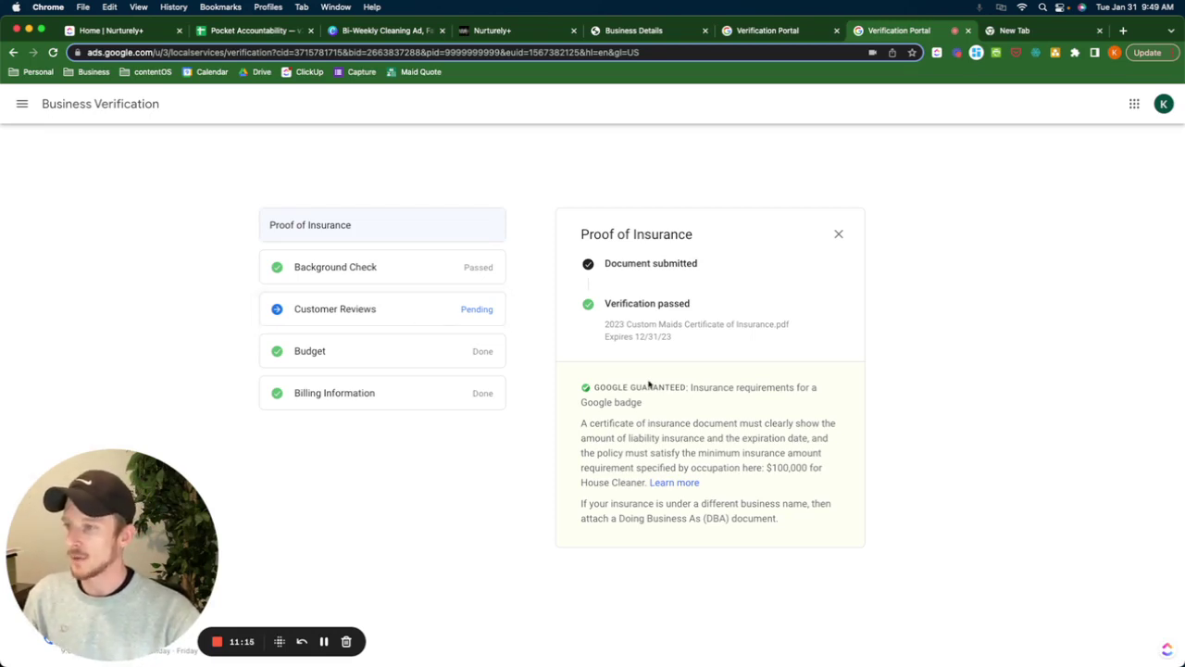
{"action": "double_click", "coordinate": [611, 323]}
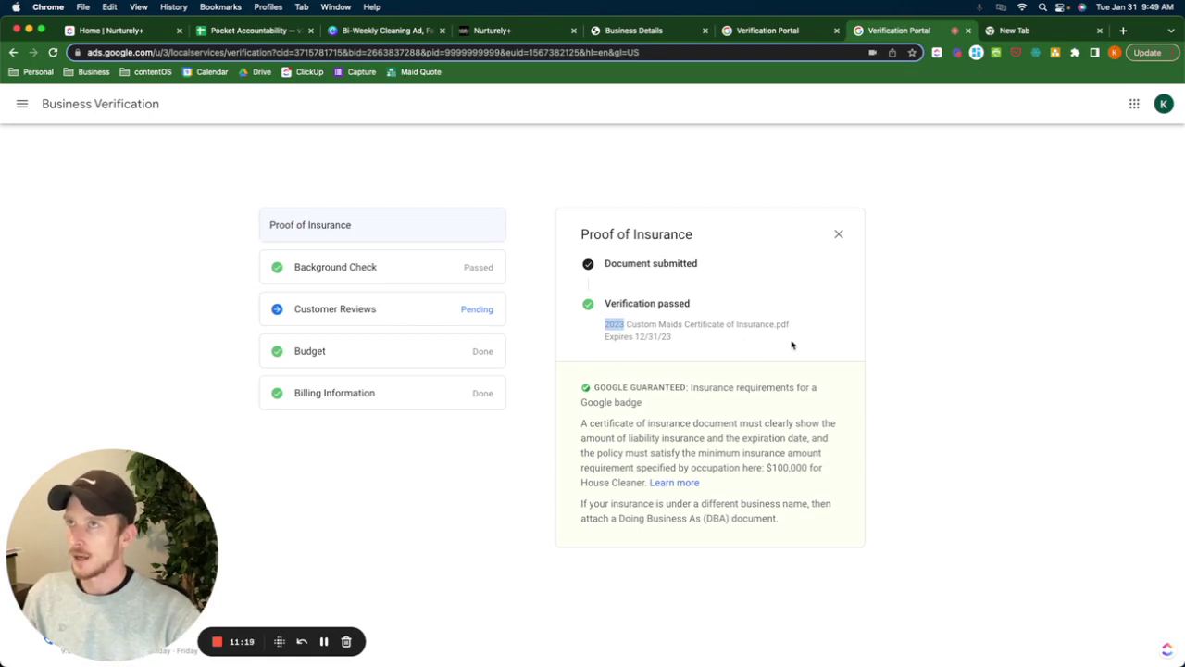
{"action": "left_click", "coordinate": [688, 339]}
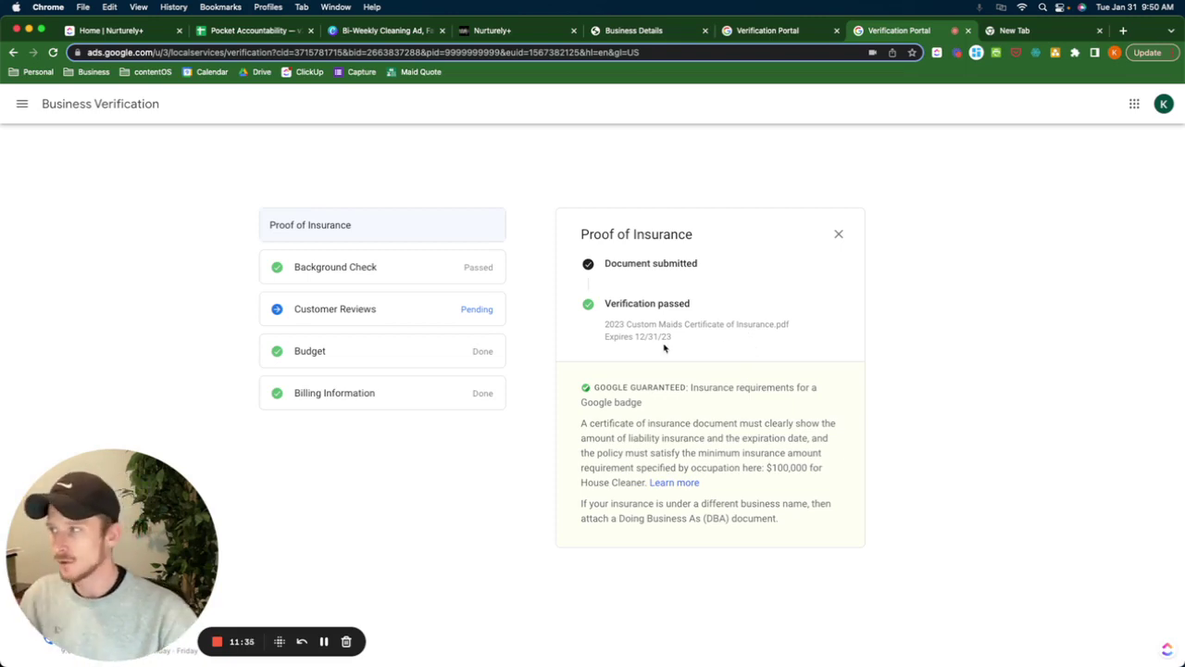
{"action": "left_click", "coordinate": [413, 278]}
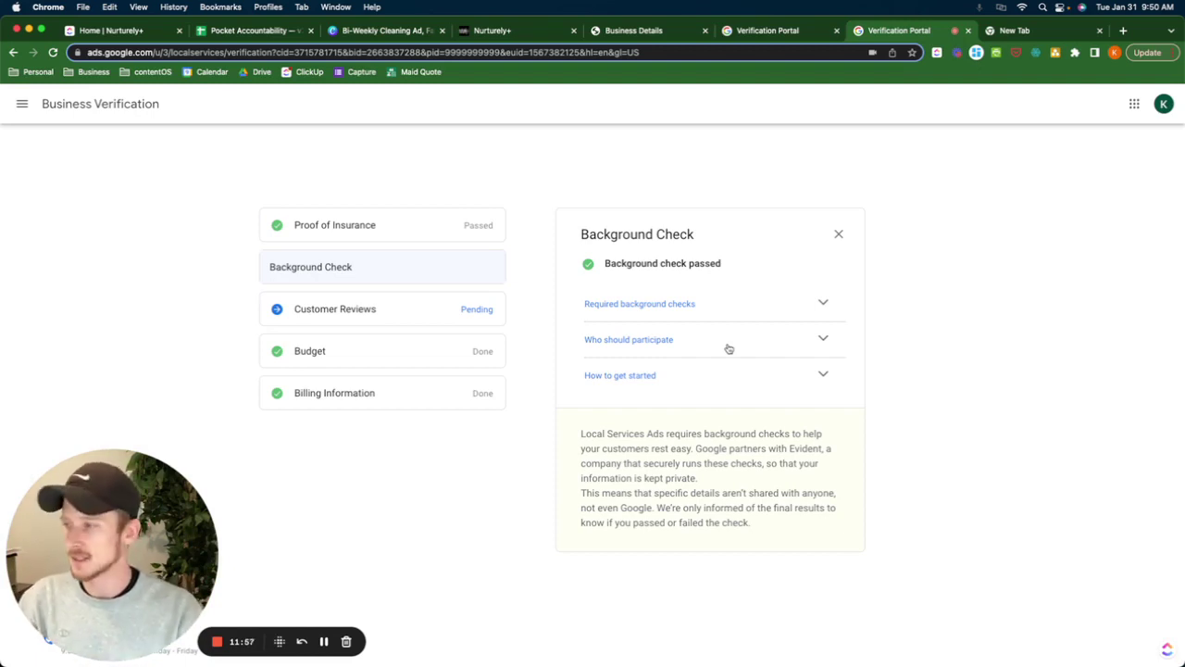
{"action": "left_click", "coordinate": [378, 346]}
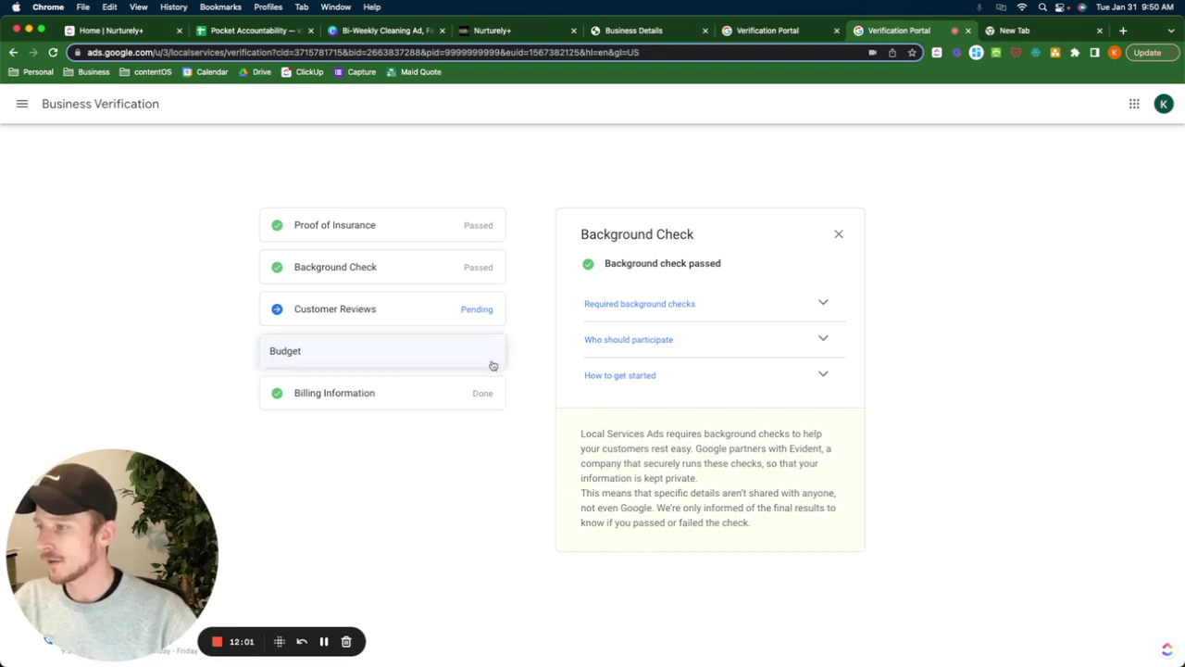
{"action": "left_click", "coordinate": [23, 103]}
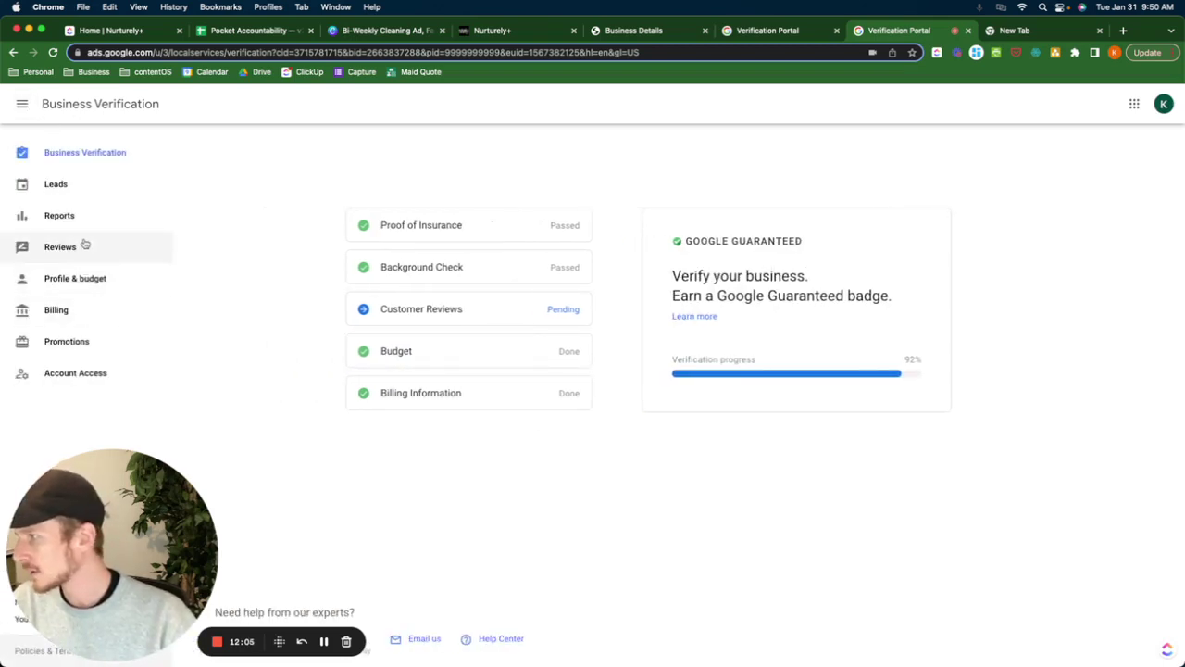
Step: On Profile & budget, try a $70 and then a custom $500 weekly budget, discarding the change
{"action": "left_click", "coordinate": [98, 283]}
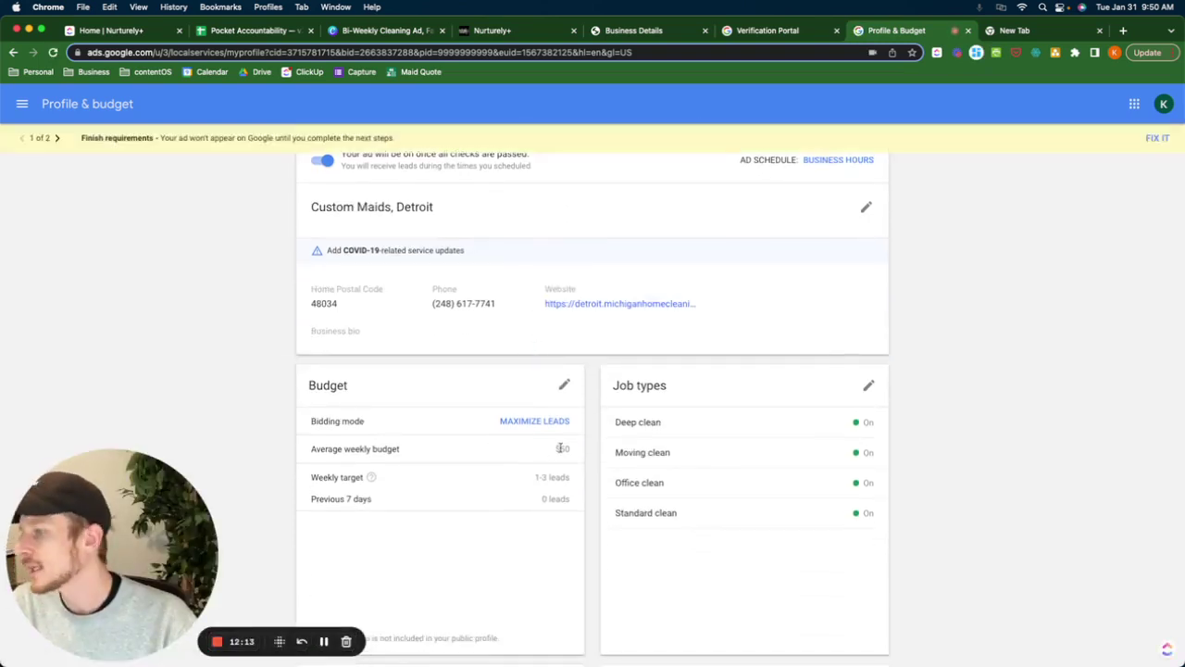
{"action": "left_click_drag", "start_coordinate": [565, 449], "coordinate": [553, 450]}
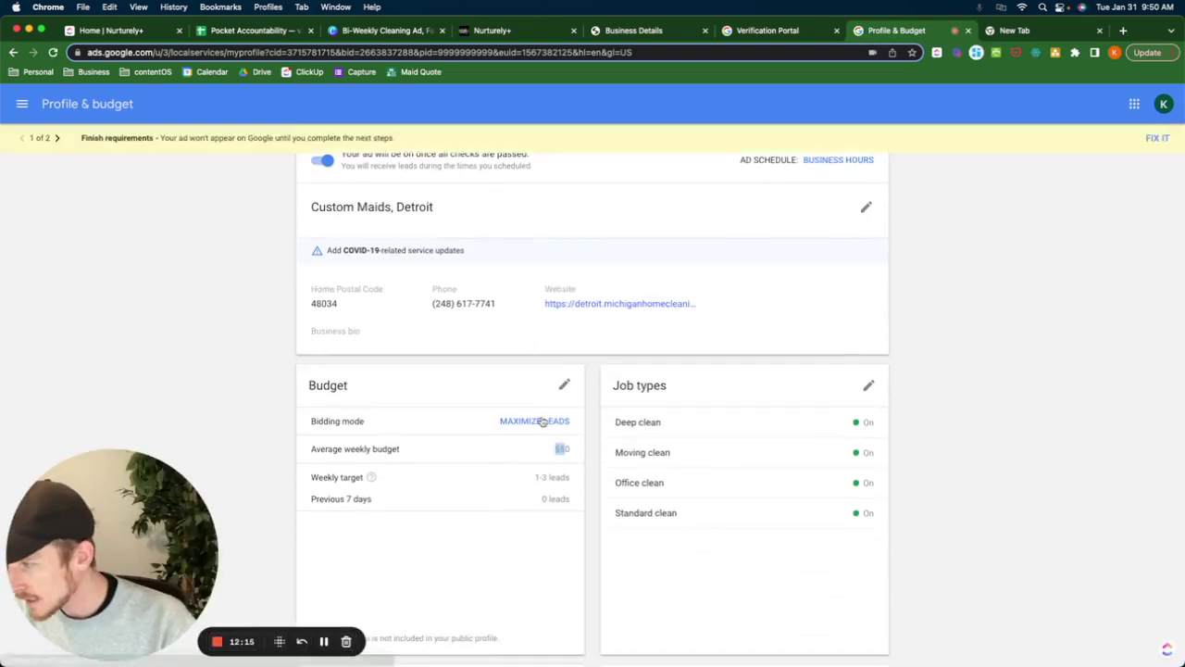
{"action": "left_click", "coordinate": [564, 385]}
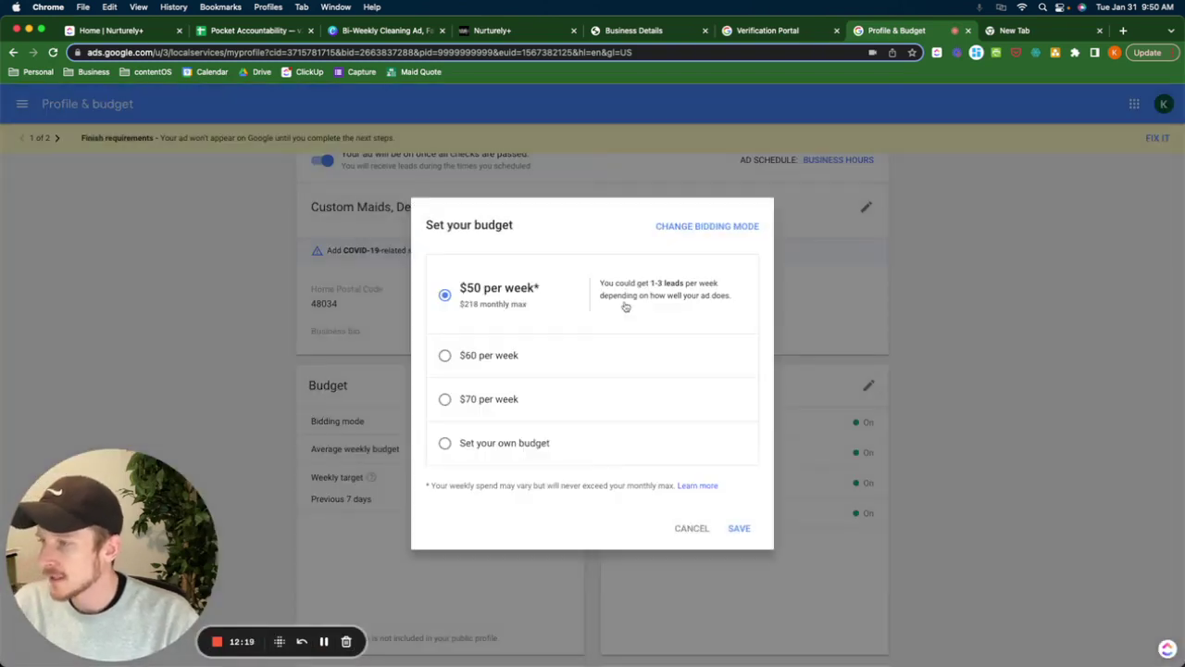
{"action": "left_click", "coordinate": [503, 406]}
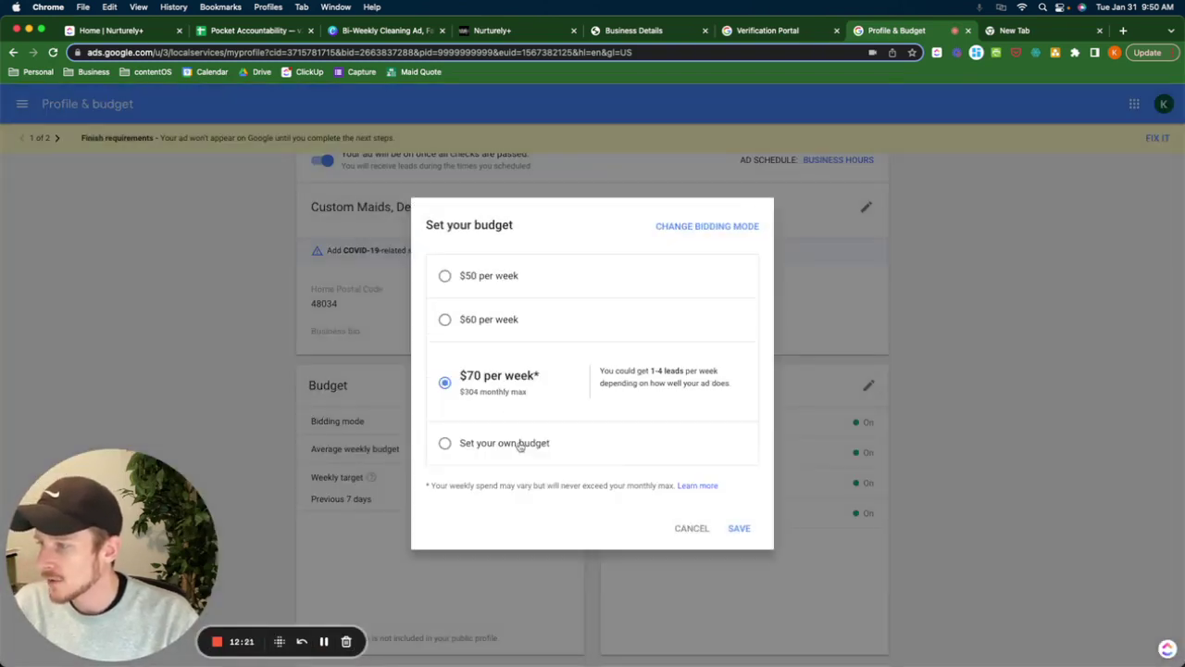
{"action": "left_click", "coordinate": [520, 445]}
{"action": "type", "text": "500"}
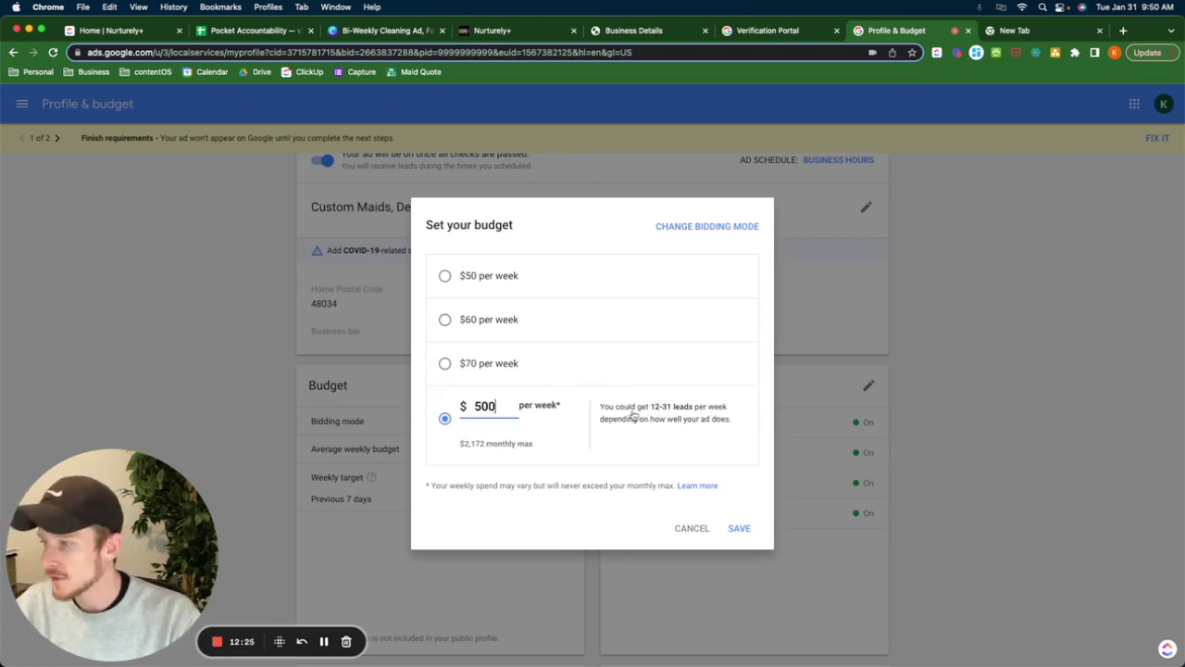
{"action": "left_click", "coordinate": [695, 528]}
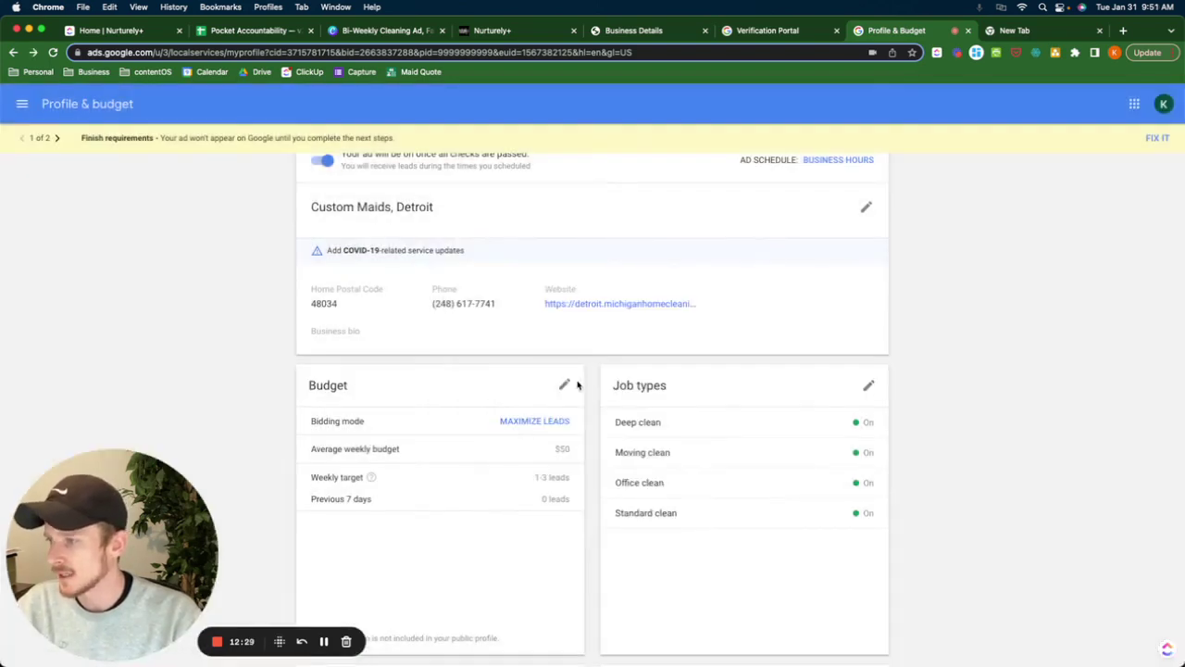
Step: Try a custom $500 weekly budget again and cancel, keeping the budget at $50
{"action": "left_click", "coordinate": [564, 385]}
{"action": "left_click", "coordinate": [498, 442]}
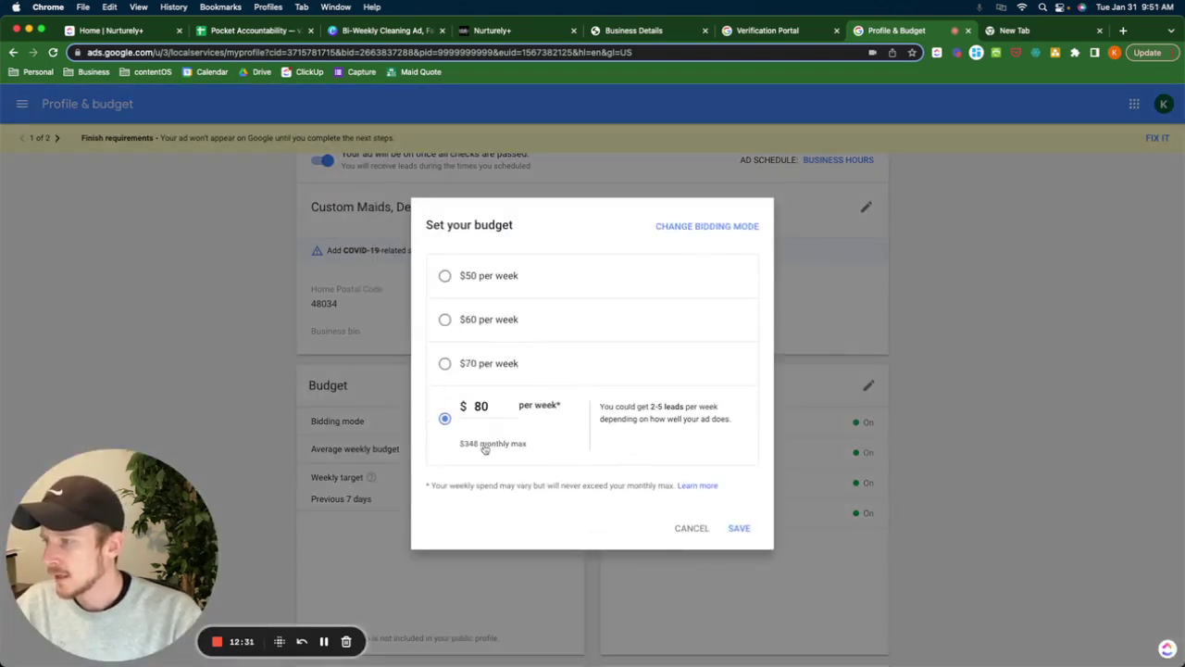
{"action": "double_click", "coordinate": [479, 407]}
{"action": "type", "text": "500"}
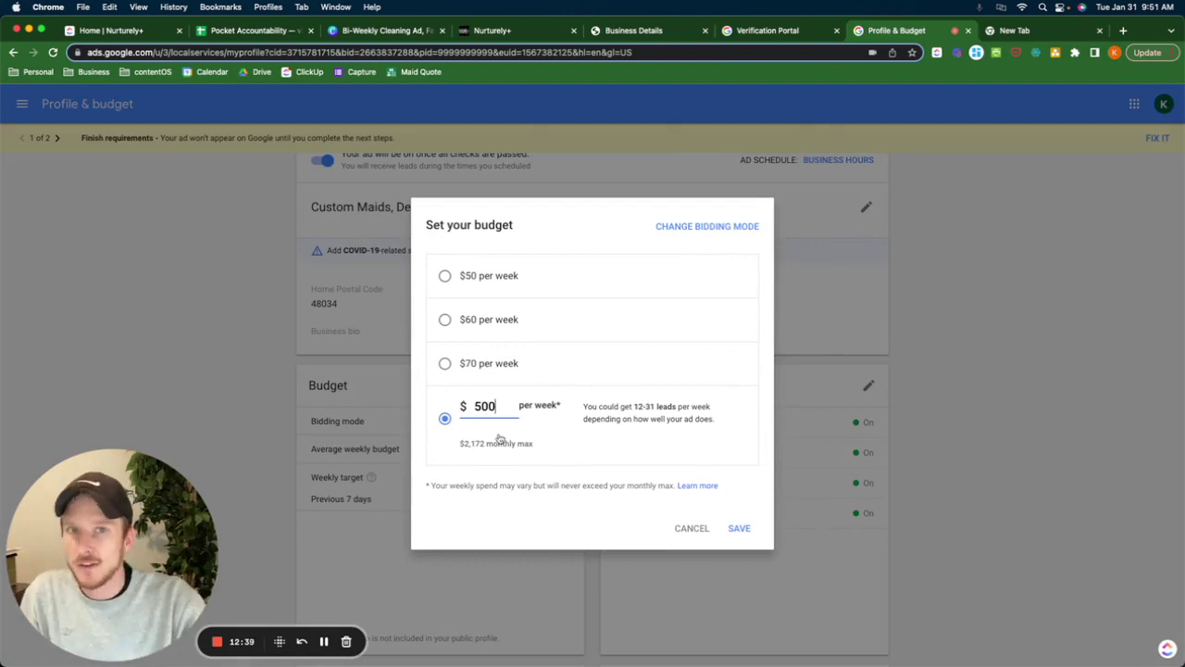
{"action": "left_click", "coordinate": [697, 529]}
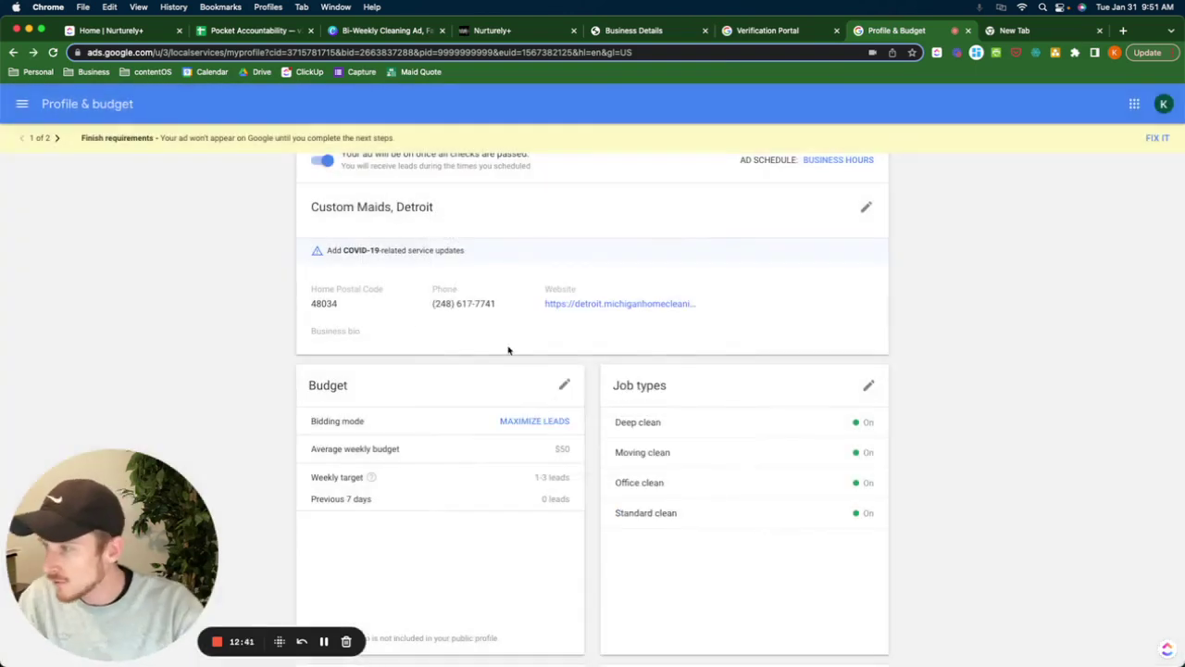
{"action": "scroll", "coordinate": [357, 306], "scroll_direction": "up", "scroll_amount": 3}
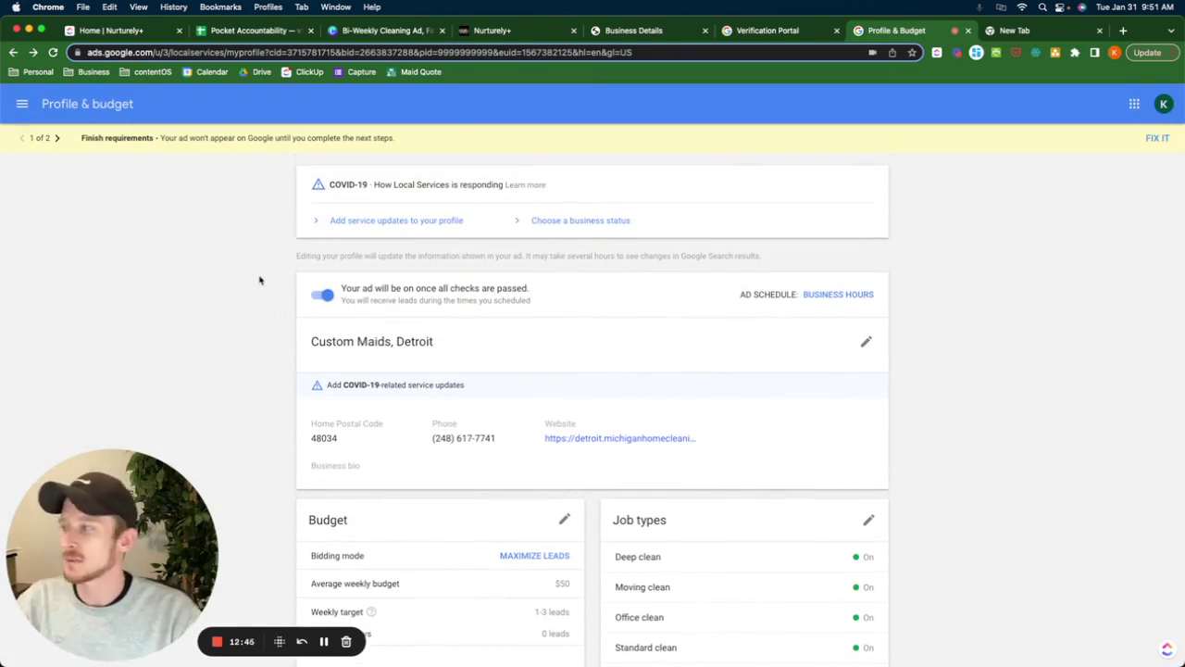
Step: Return to Business Verification and expand the Billing Information and Customer Reviews details
{"action": "scroll", "coordinate": [276, 333], "scroll_direction": "down", "scroll_amount": 1}
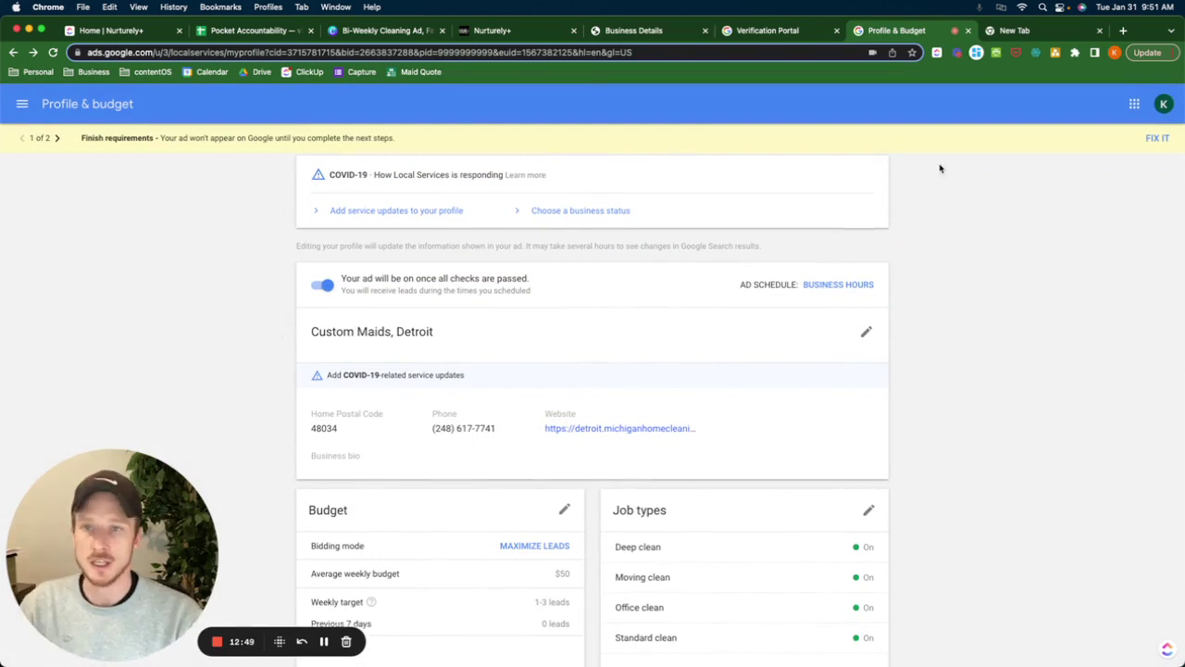
{"action": "left_click", "coordinate": [22, 104]}
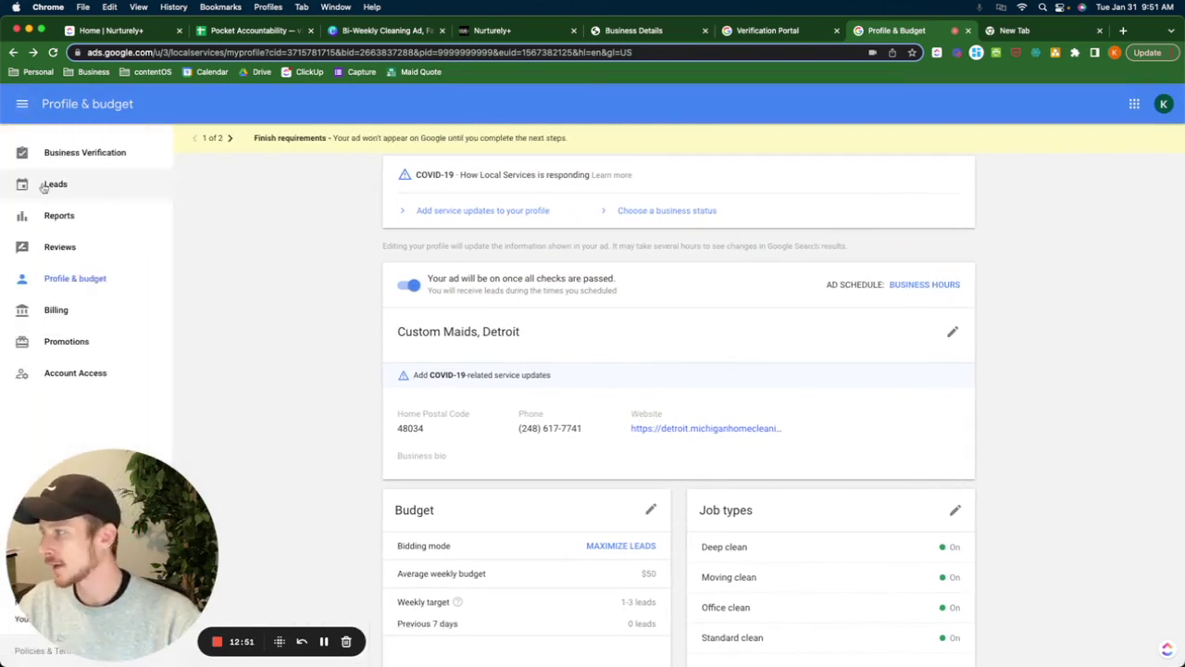
{"action": "left_click", "coordinate": [84, 154]}
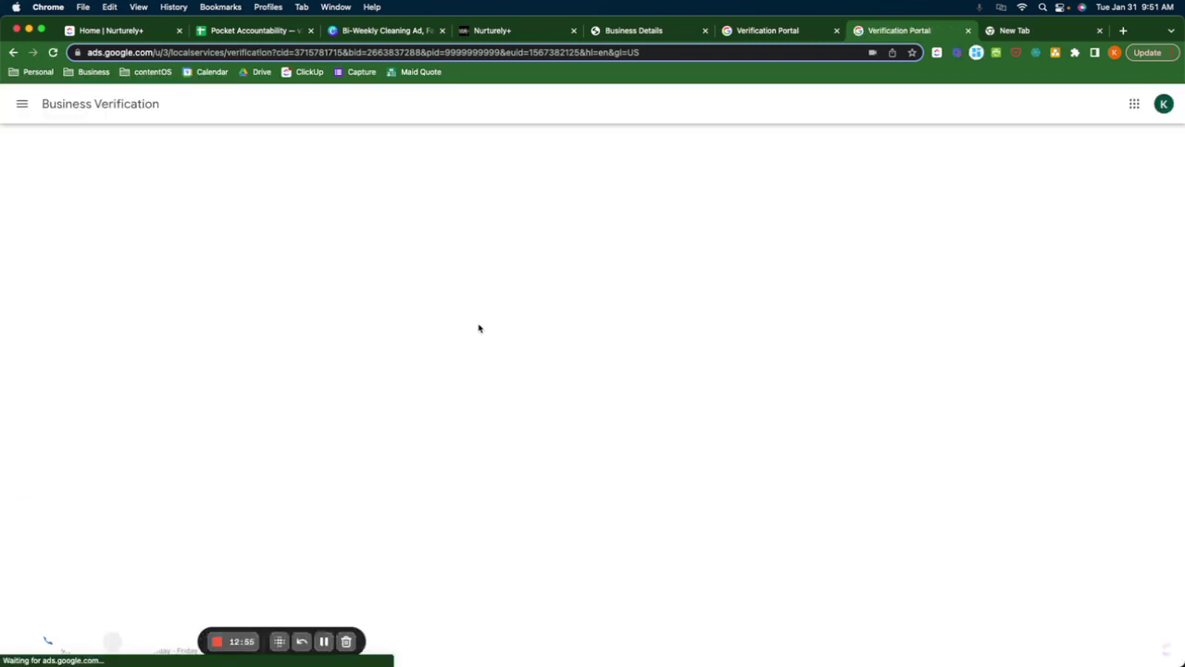
{"action": "left_click", "coordinate": [402, 408]}
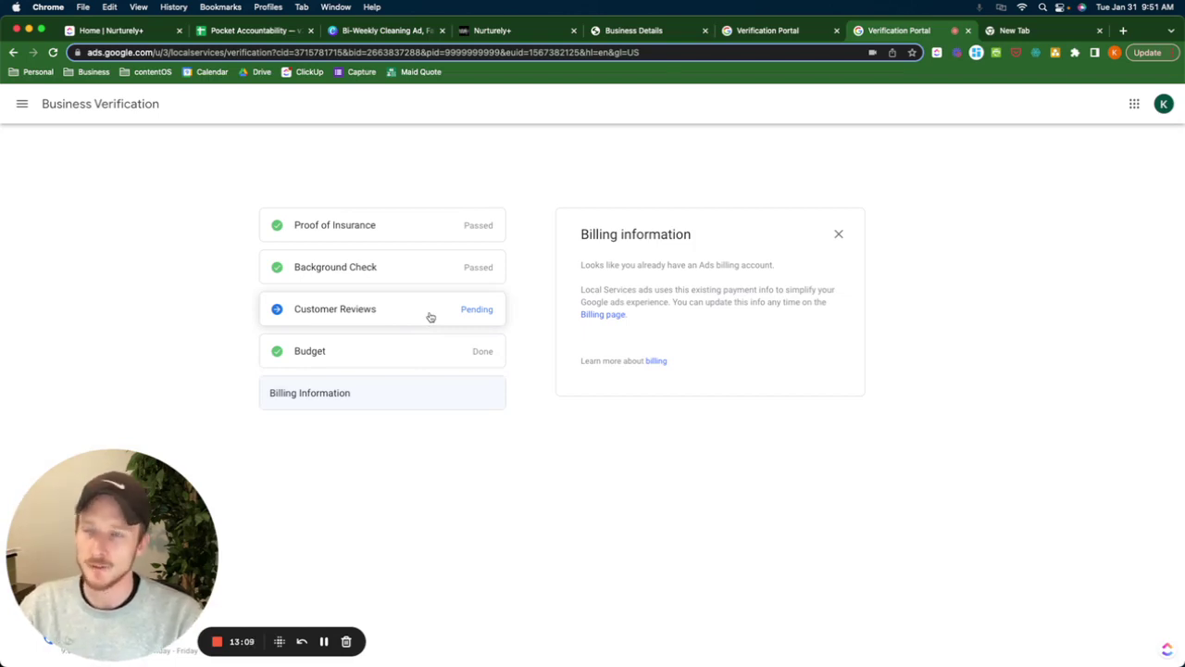
{"action": "left_click", "coordinate": [431, 318]}
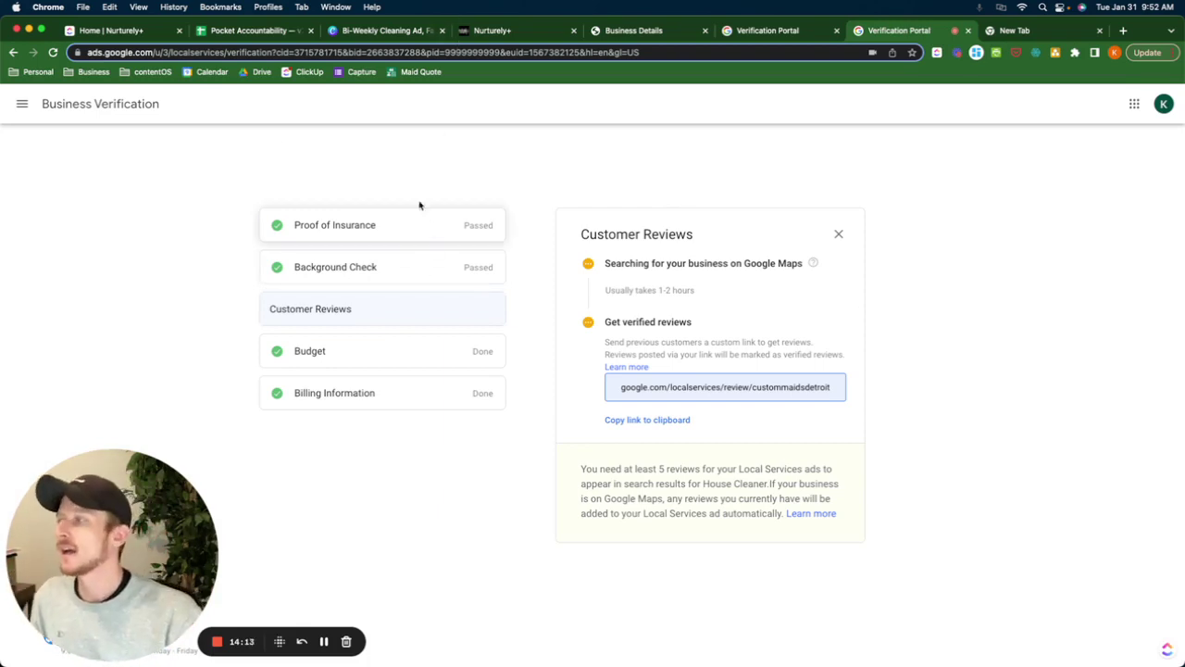
Step: Switch to the Leads inbox from the navigation menu to check for new leads
{"action": "left_click", "coordinate": [22, 104]}
{"action": "left_click", "coordinate": [76, 182]}
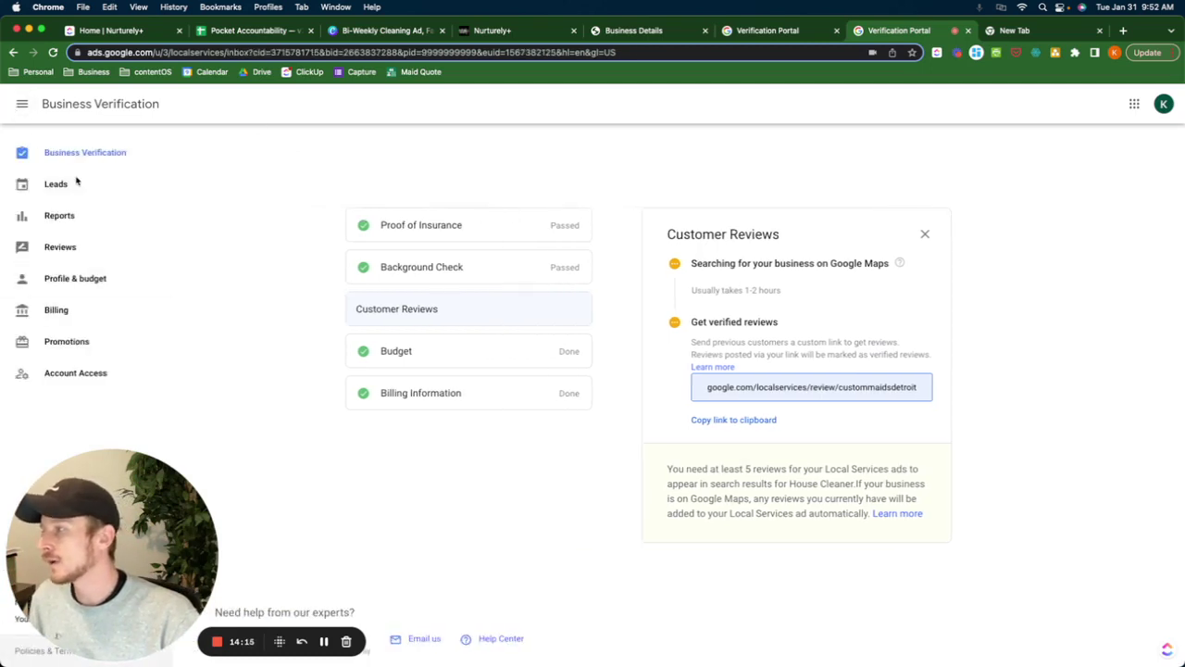